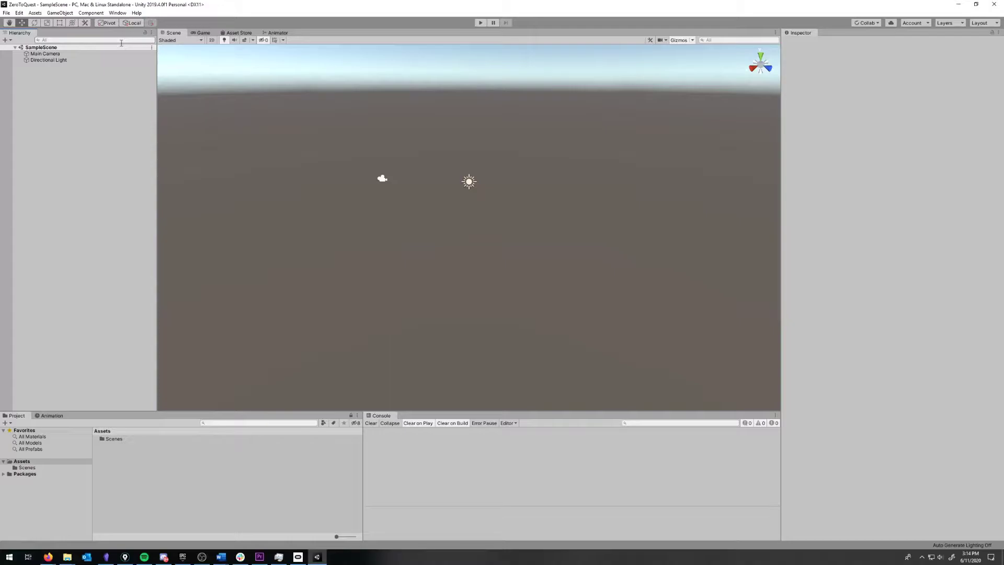
- Install the XR Plugin Management package, version 3.2.10, from the Package Manager
left_click(119, 13)
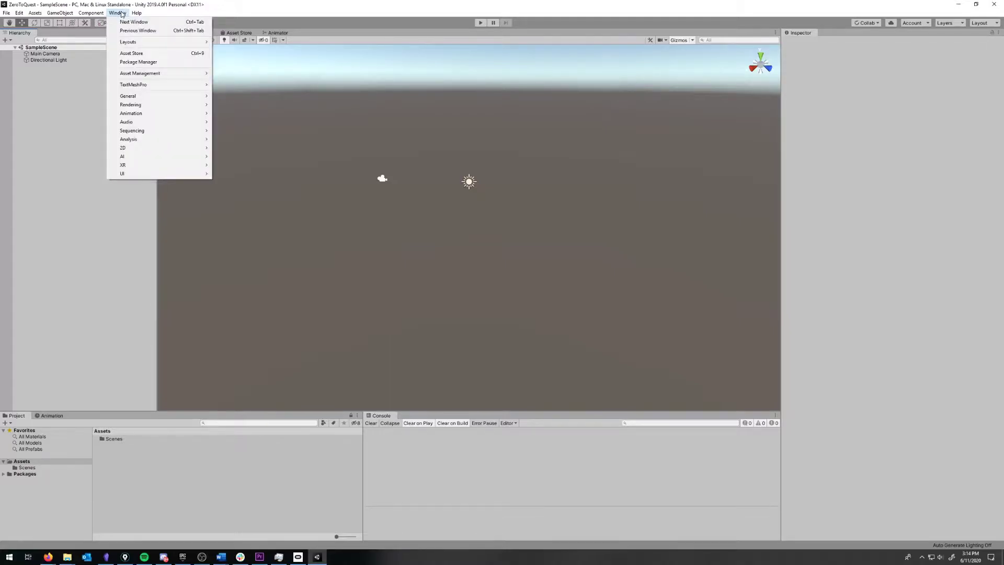
left_click(139, 61)
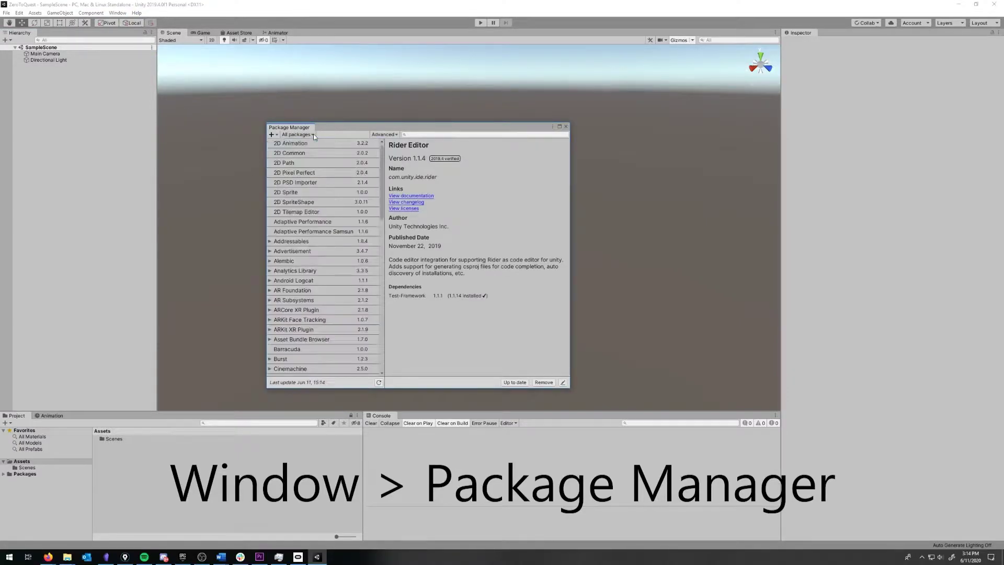
scroll(381, 238, "up", 15)
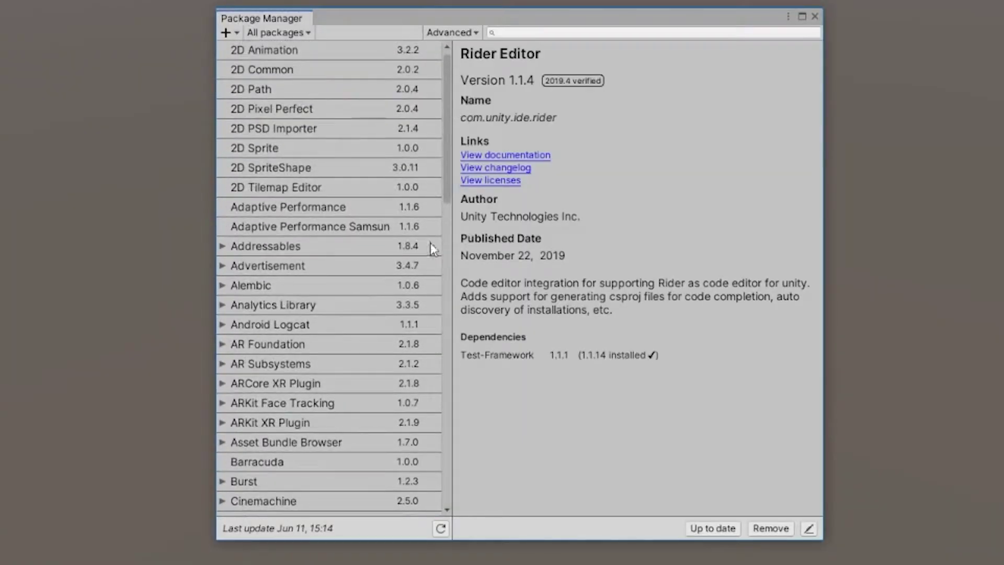
left_click(441, 528)
left_click_drag(447, 84, 451, 403)
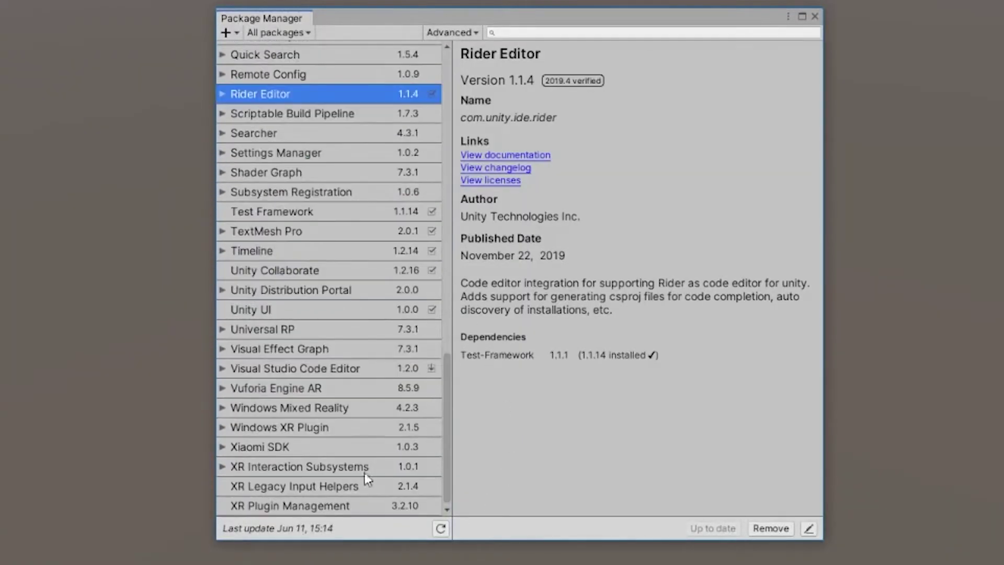
left_click(253, 507)
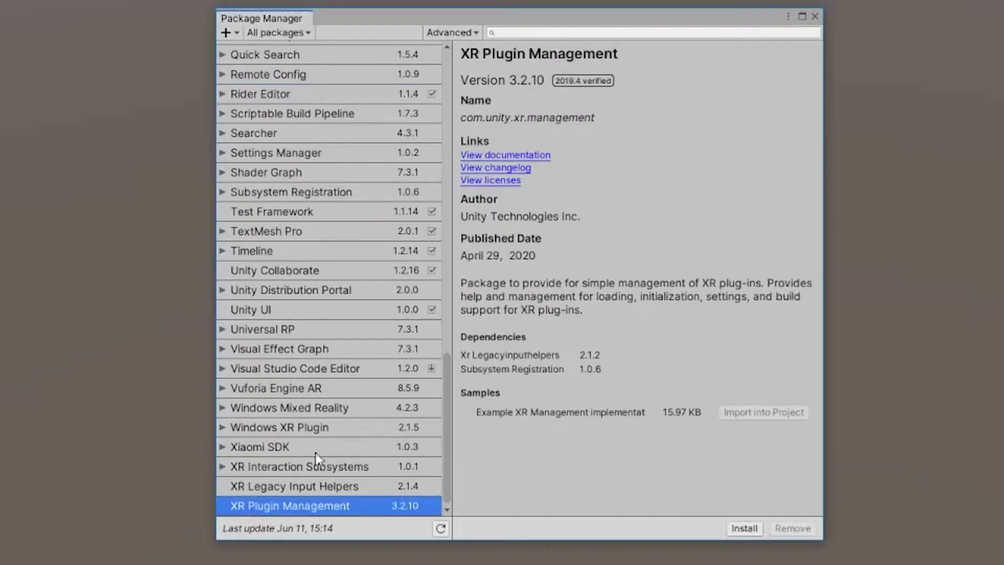
left_click(741, 529)
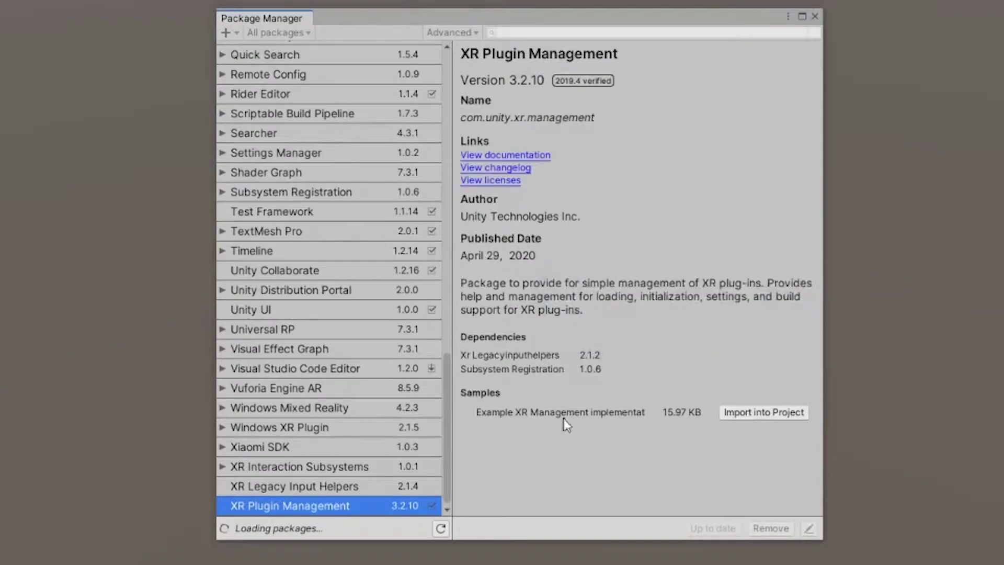
- Examine the descriptions of the Windows XR Plugin, Oculus Android, Oculus Desktop and OpenVR Desktop packages, ending on XR Plugin Management
left_click(279, 406)
left_click(281, 430)
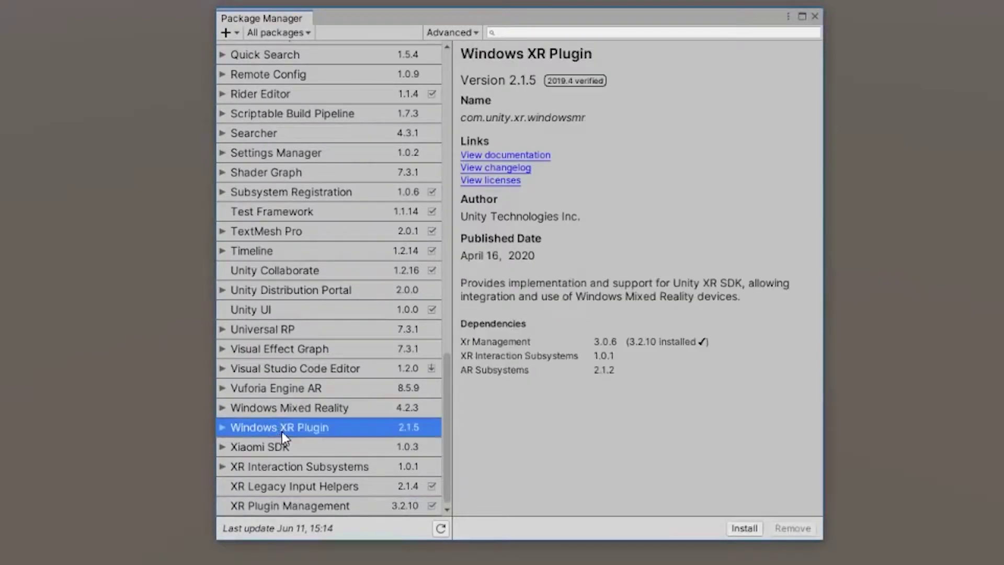
left_click(302, 393)
scroll(303, 390, "up", 10)
left_click(272, 134)
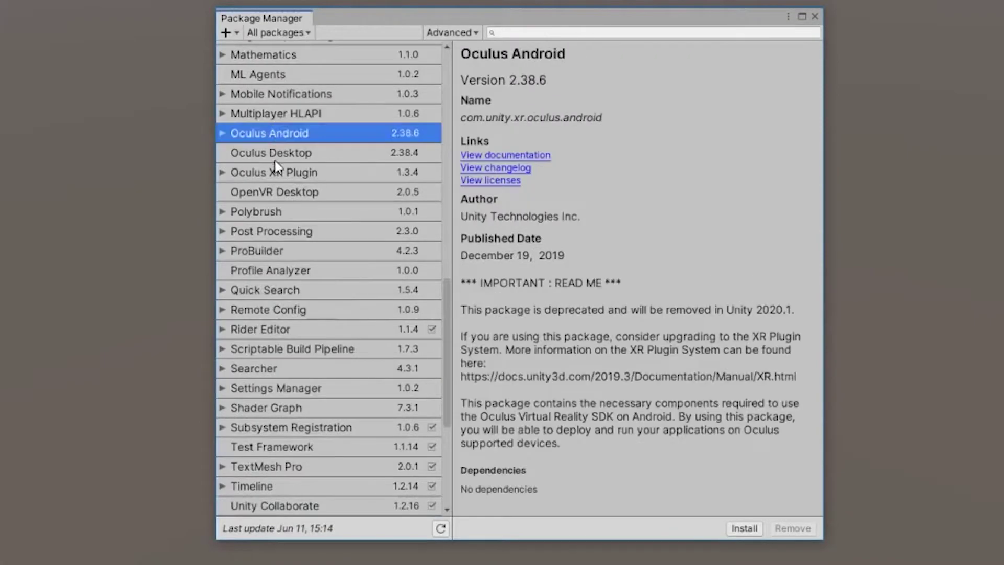
left_click(275, 159)
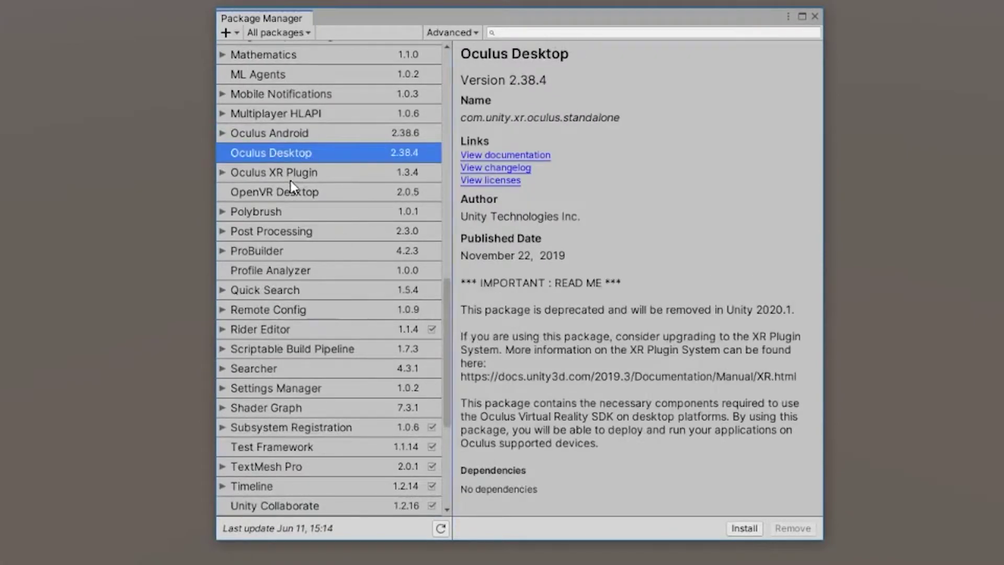
left_click(293, 206)
left_click(293, 195)
left_click_drag(444, 312, 444, 497)
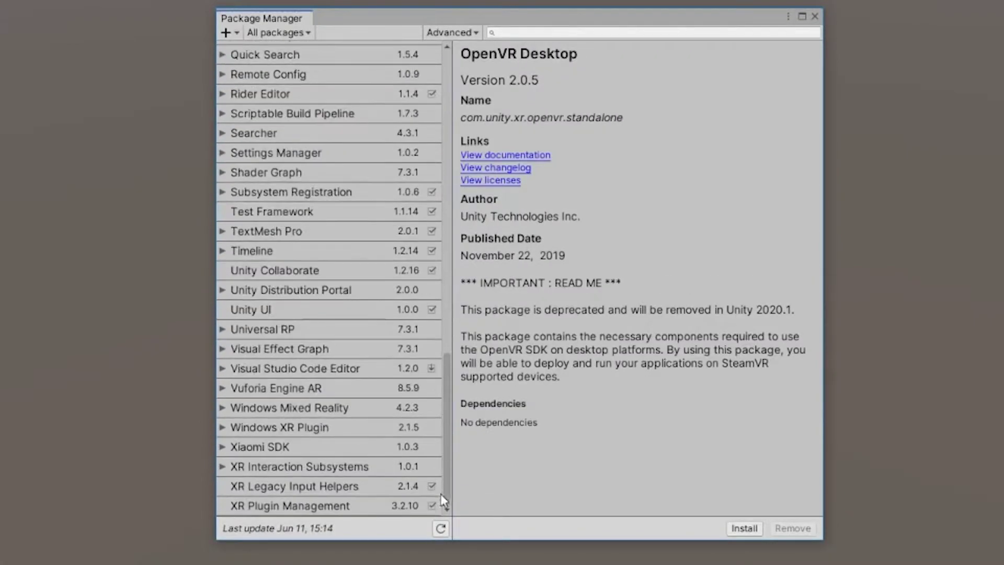
left_click(280, 506)
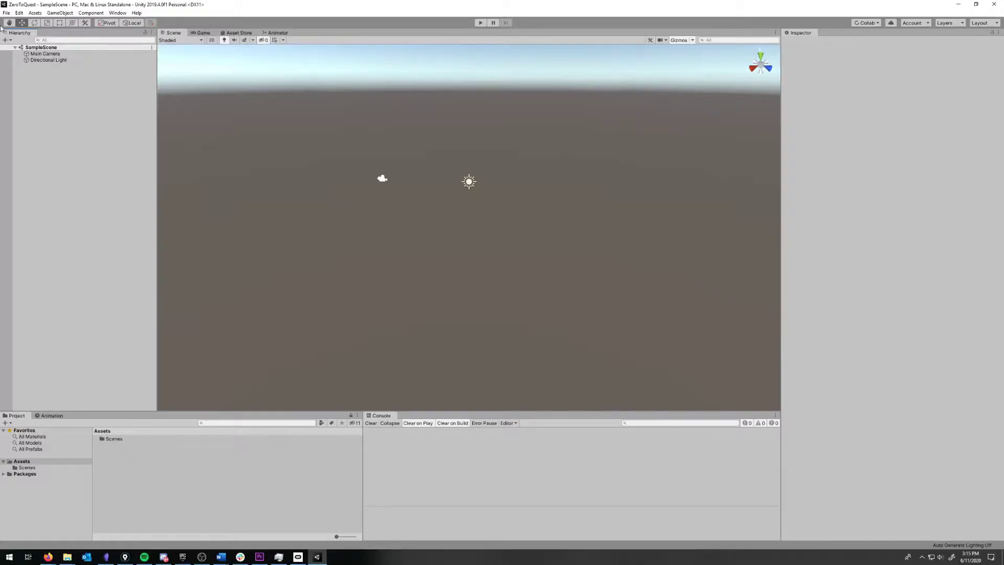
- Open the project settings at the XR Plug-in Management page
left_click(7, 13)
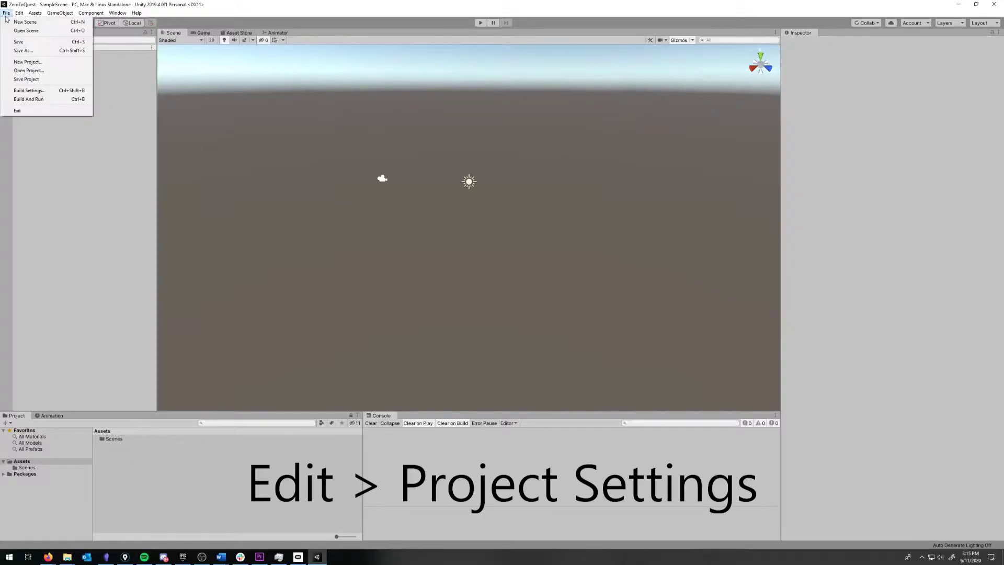
mouse_move(19, 12)
left_click(44, 234)
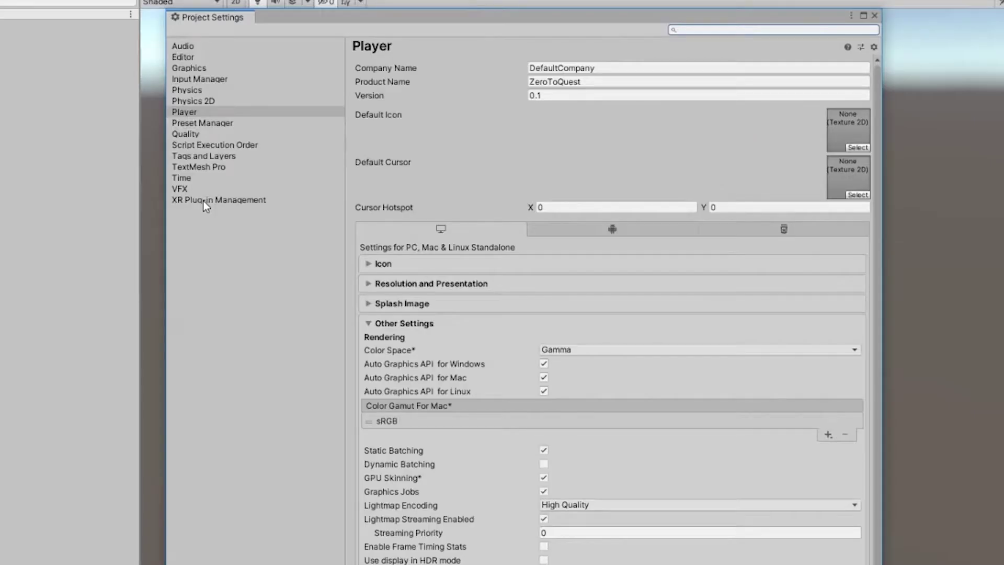
left_click(193, 154)
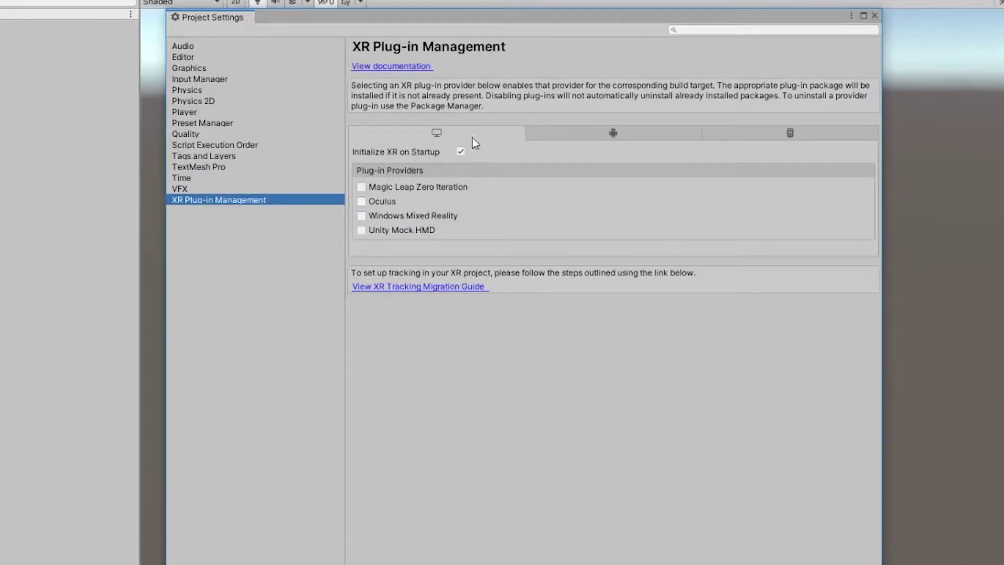
- Compare the XR plug-in providers offered for the desktop, Android and WebGL platforms
left_click(576, 139)
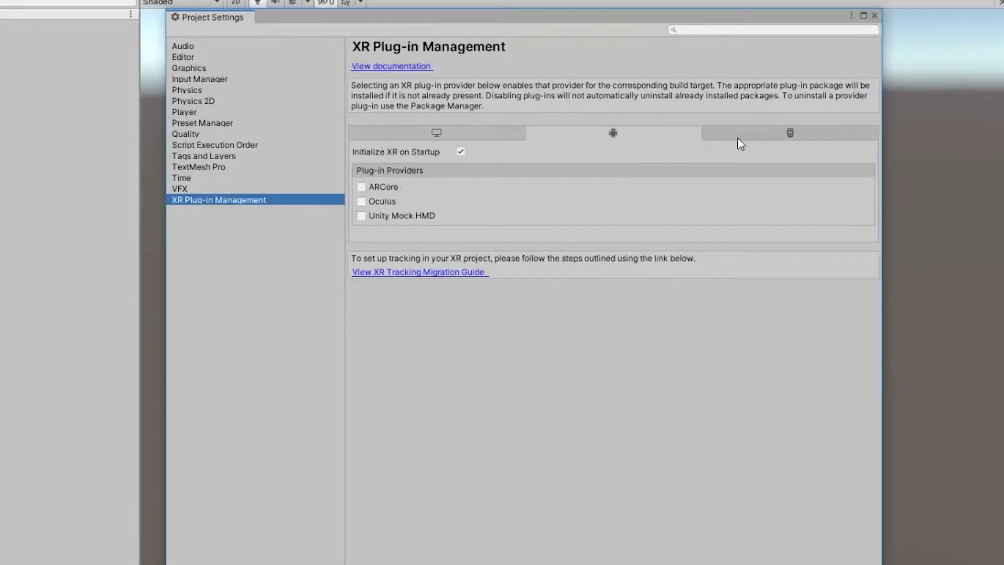
left_click(442, 137)
left_click(609, 135)
left_click(779, 139)
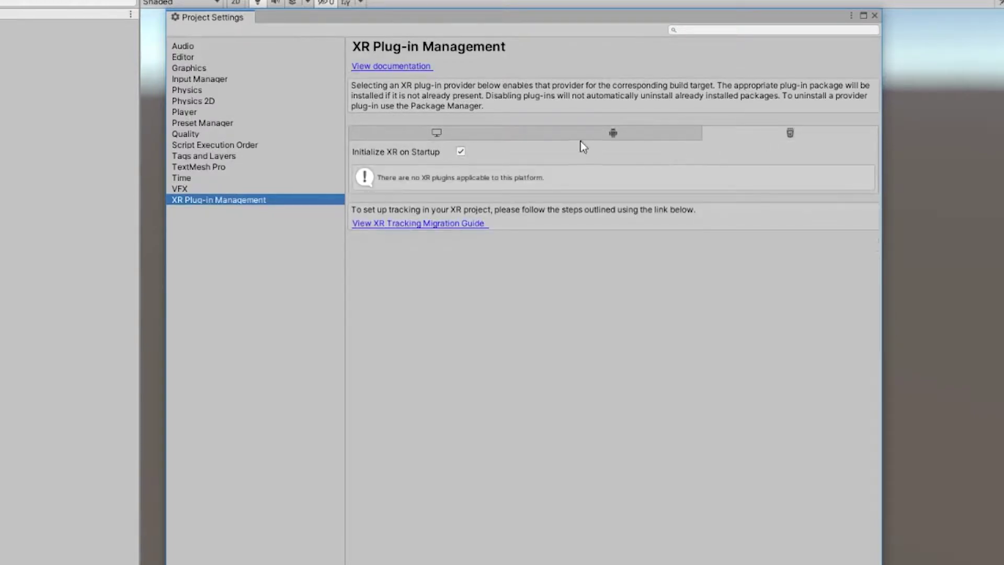
left_click(456, 131)
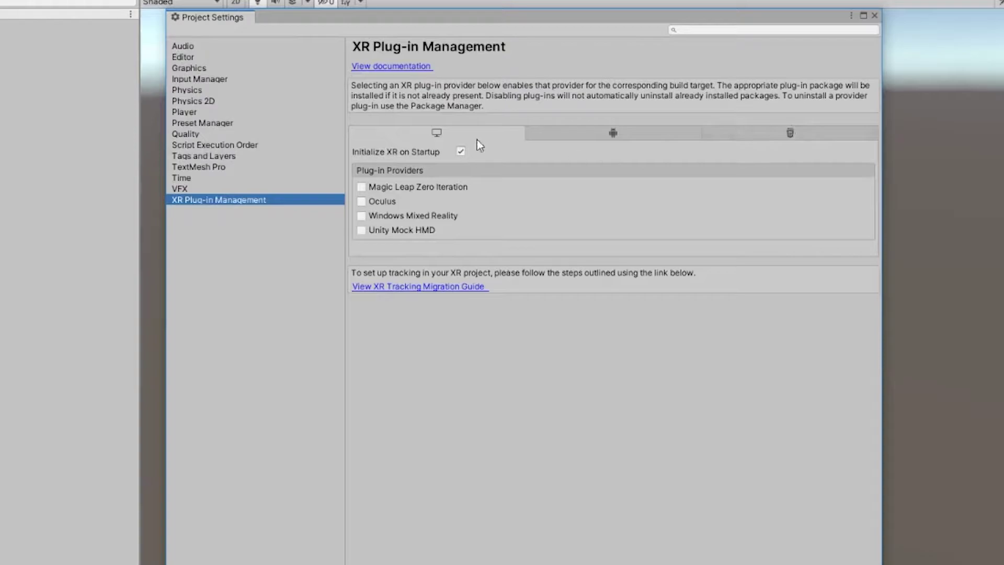
- Enable the Oculus plug-in provider for both the desktop and Android platforms
left_click(381, 204)
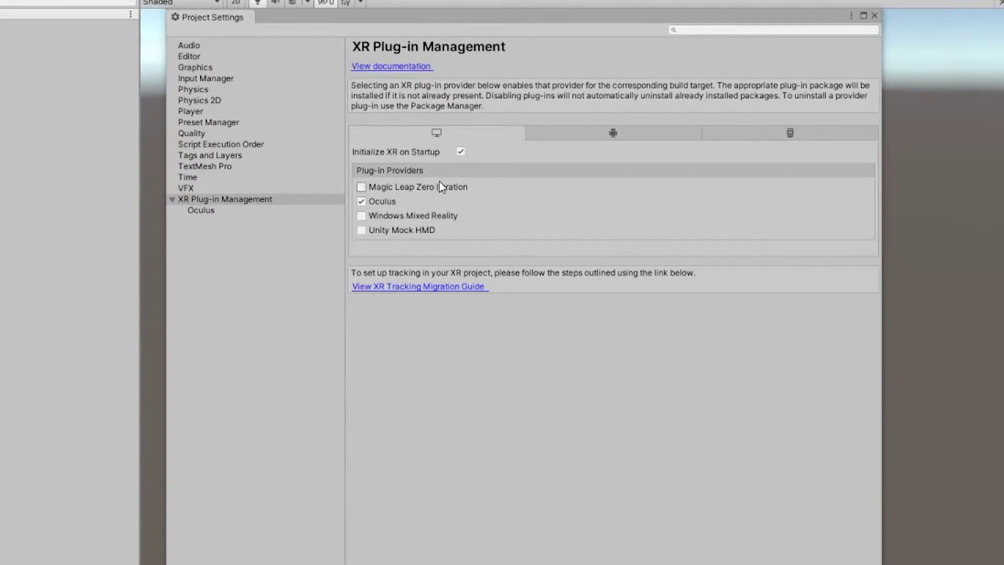
left_click(569, 136)
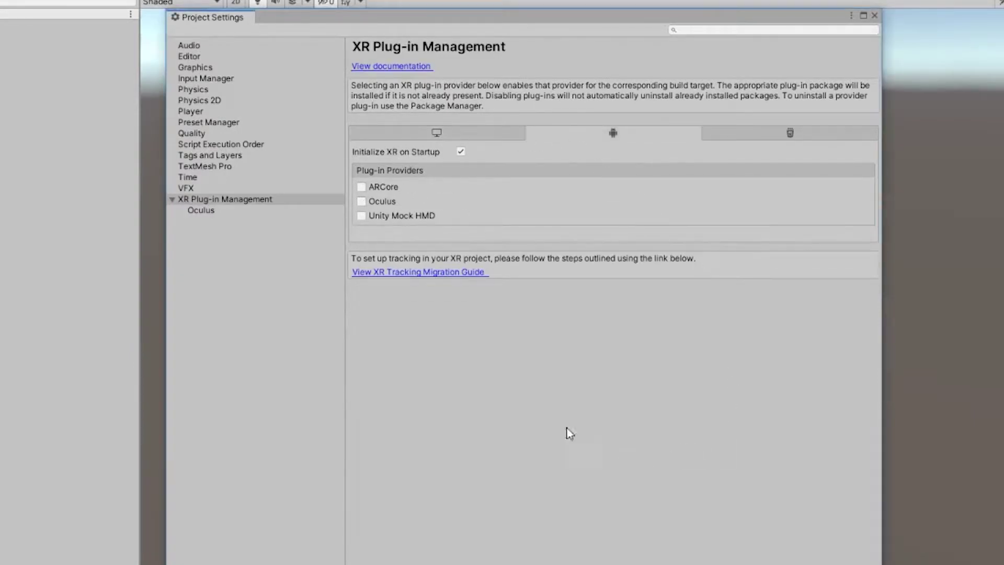
left_click(383, 204)
- Review the Oculus plug-in settings for each platform, including the Android stereo rendering and V2 signing options, and close the project settings
left_click(205, 211)
left_click(470, 70)
left_click(614, 65)
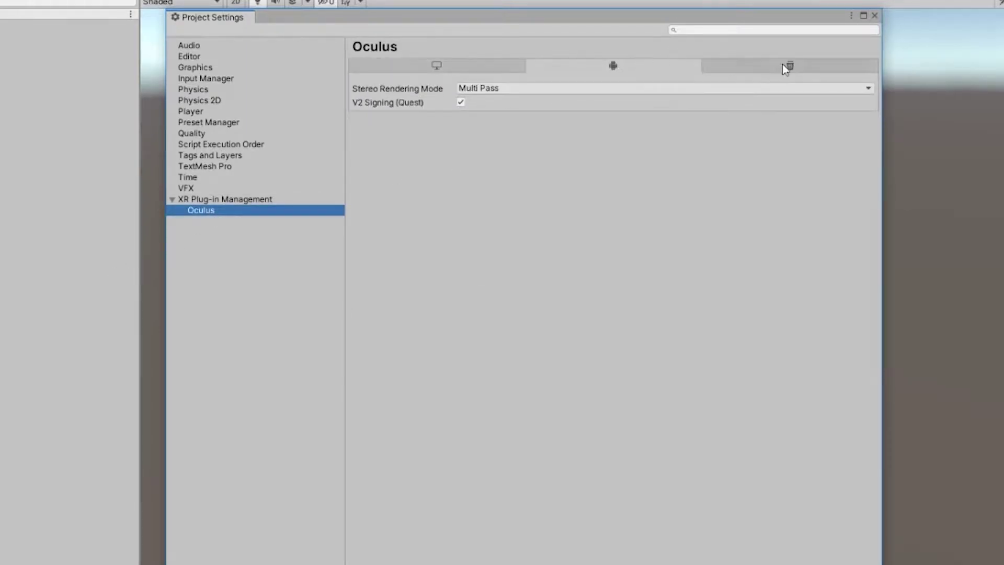
left_click(781, 64)
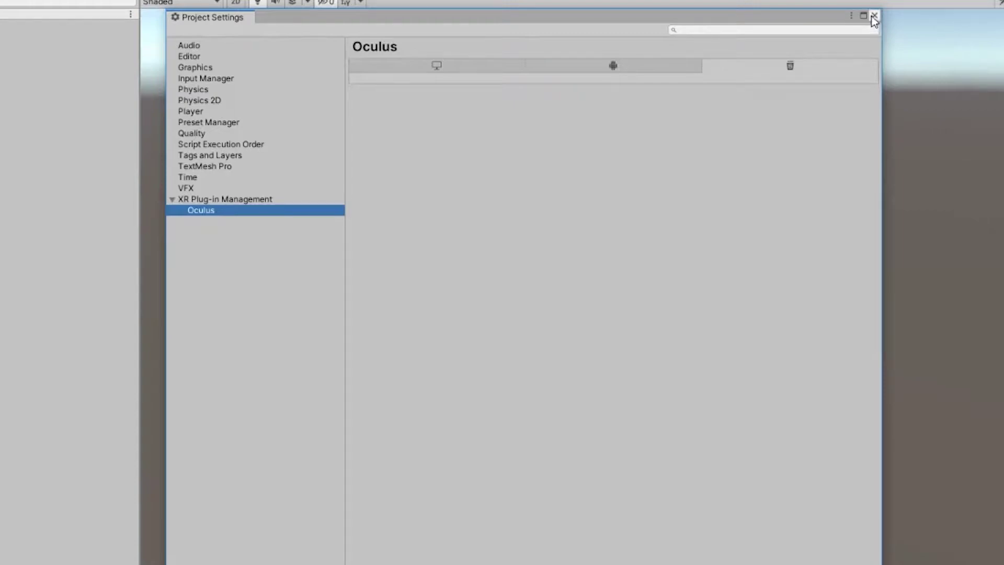
left_click(873, 17)
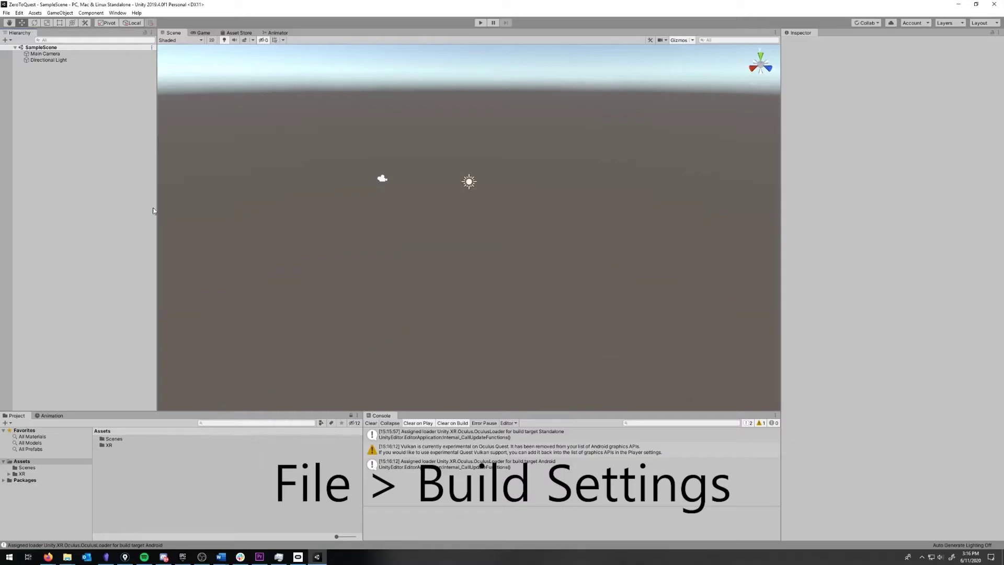
- Switch the project's build platform to Android in the Build Settings
left_click(6, 12)
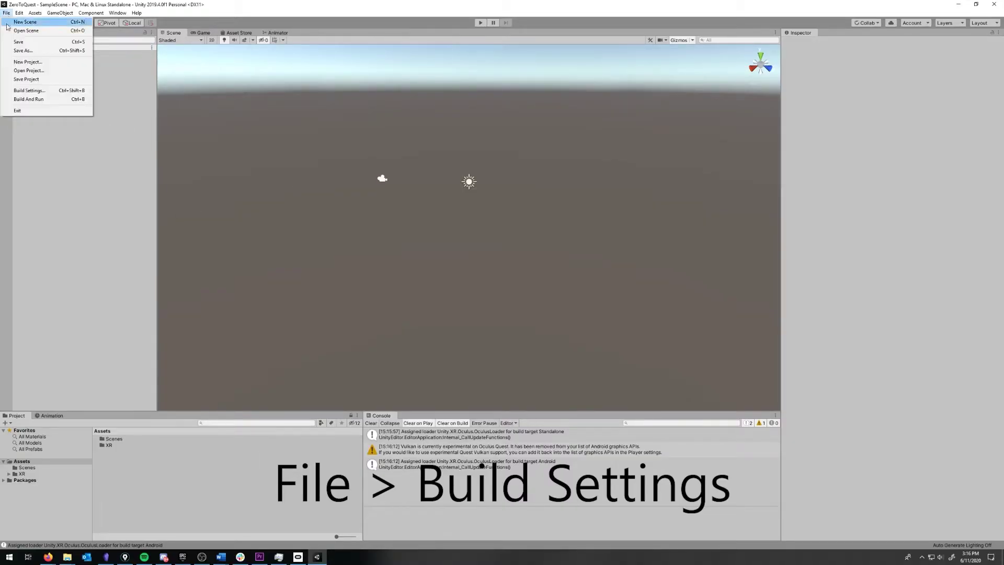
left_click(23, 91)
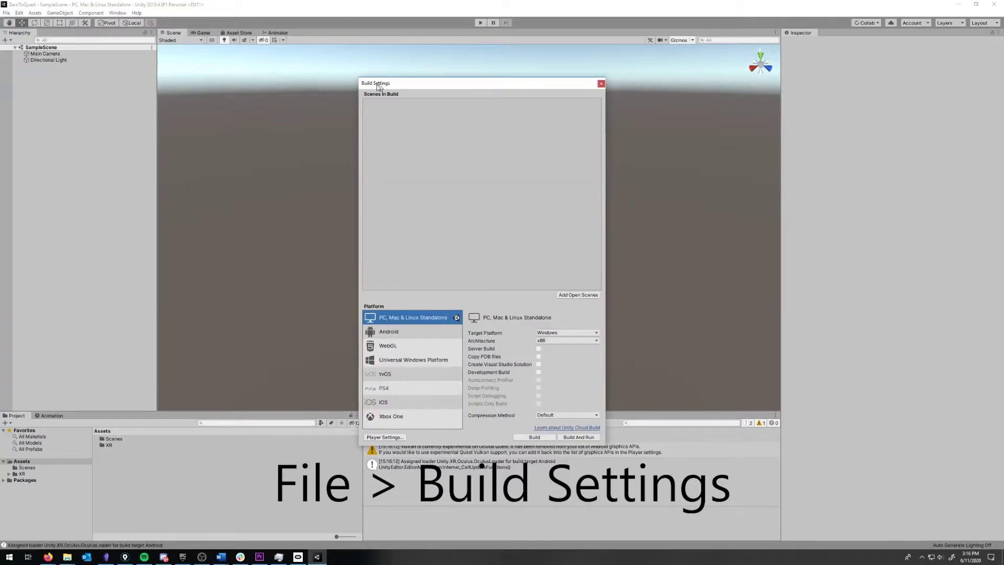
left_click_drag(381, 83, 331, 57)
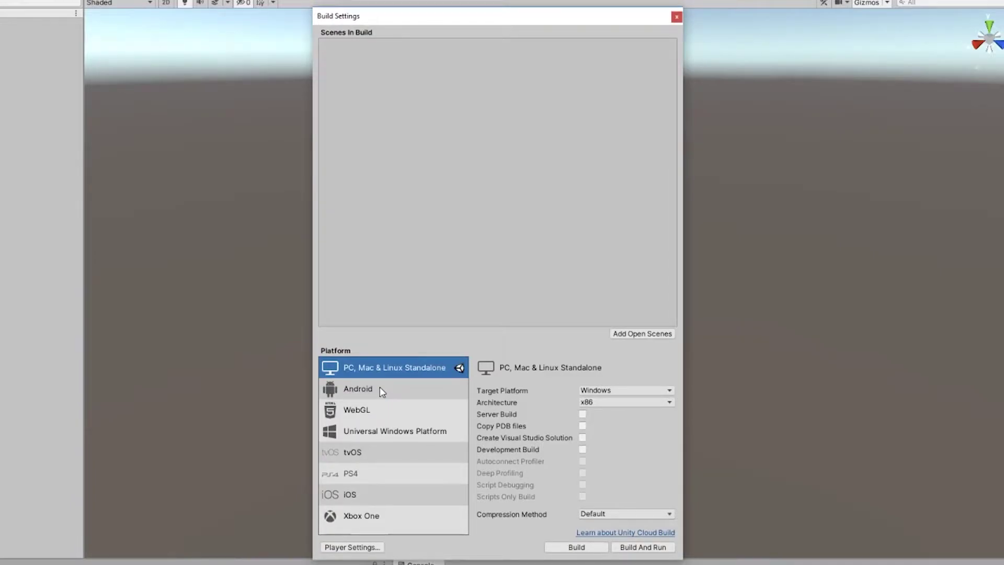
left_click(380, 388)
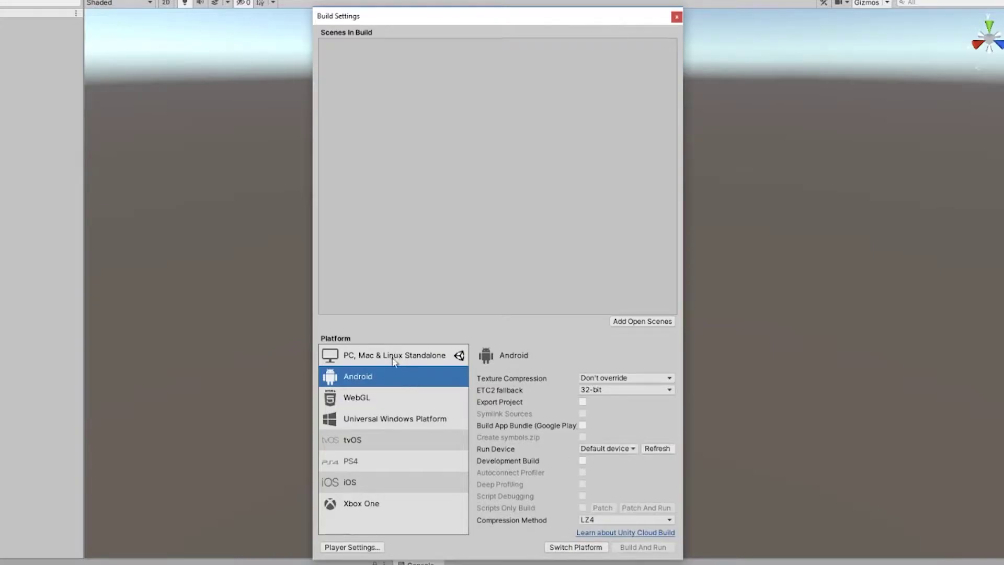
mouse_move(343, 24)
left_mouse_down()
mouse_move(333, 43)
mouse_move(342, 27)
left_mouse_up()
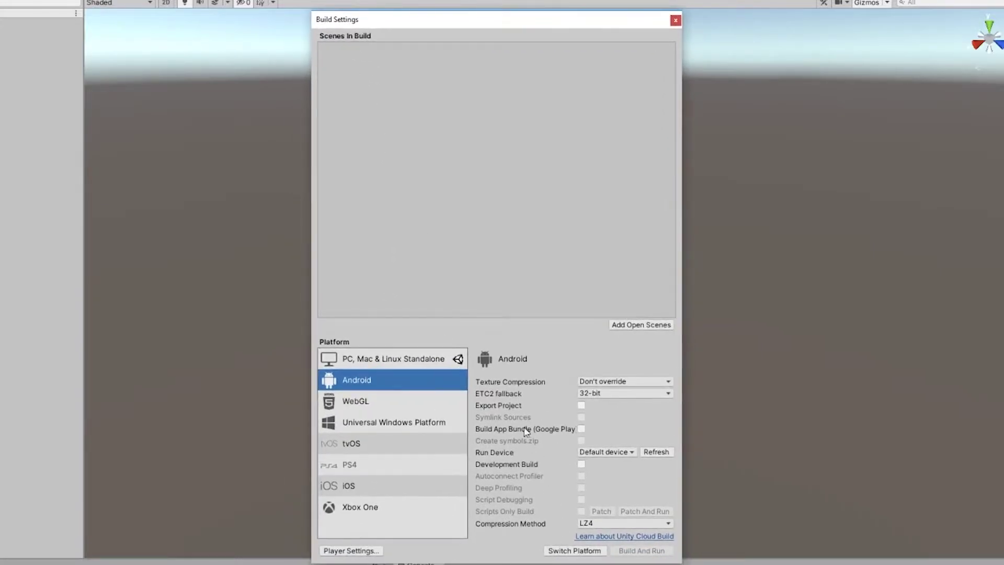
left_click(579, 552)
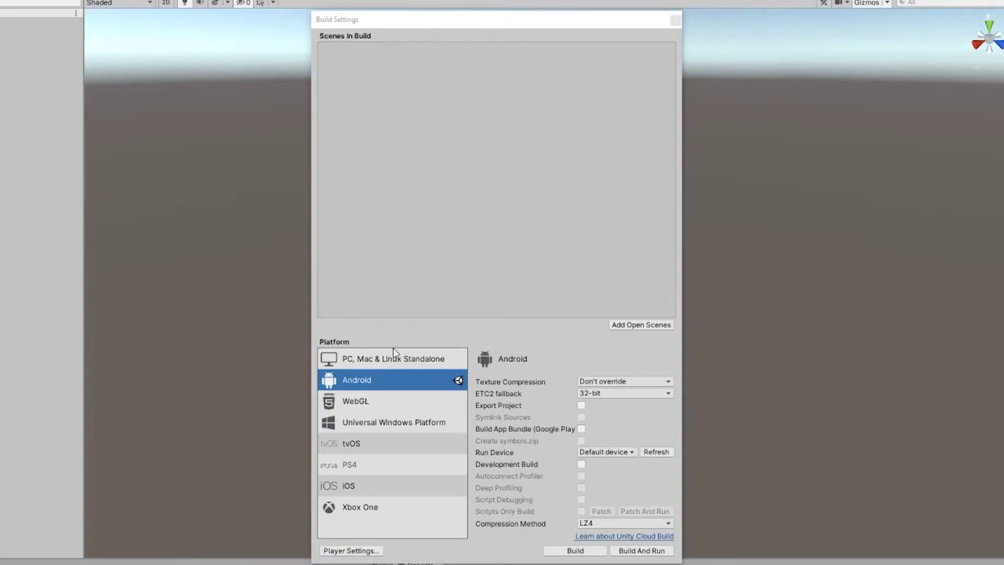
- Add the open SampleScene to the scenes in the build and close the Build Settings
mouse_move(552, 512)
left_click(655, 325)
left_click(385, 47)
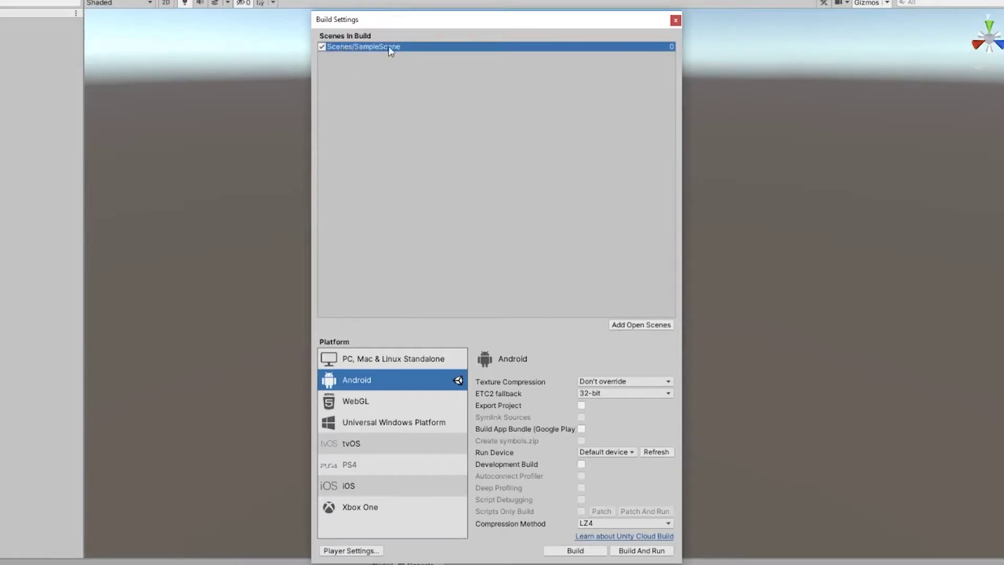
left_click_drag(351, 22, 350, 26)
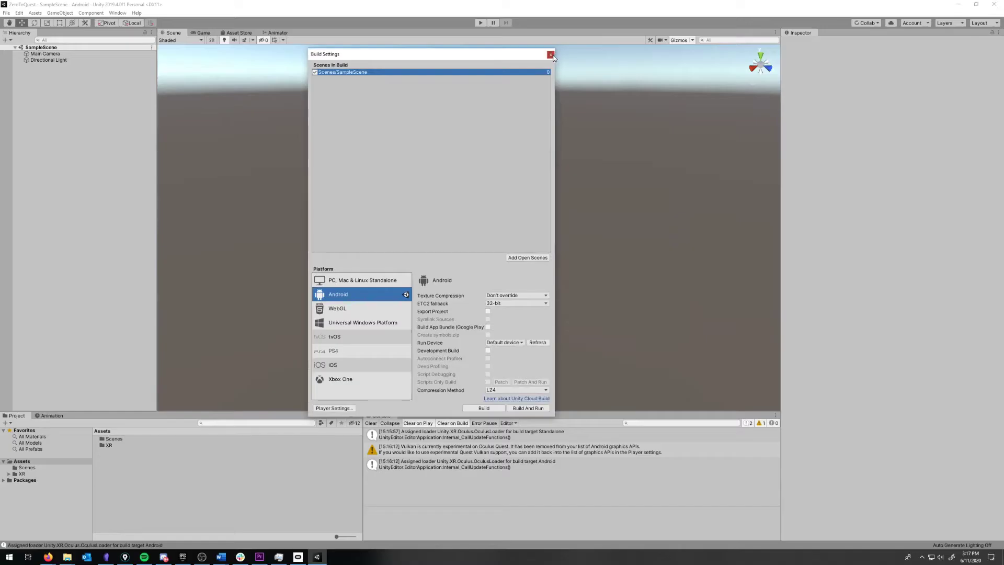
left_click(675, 24)
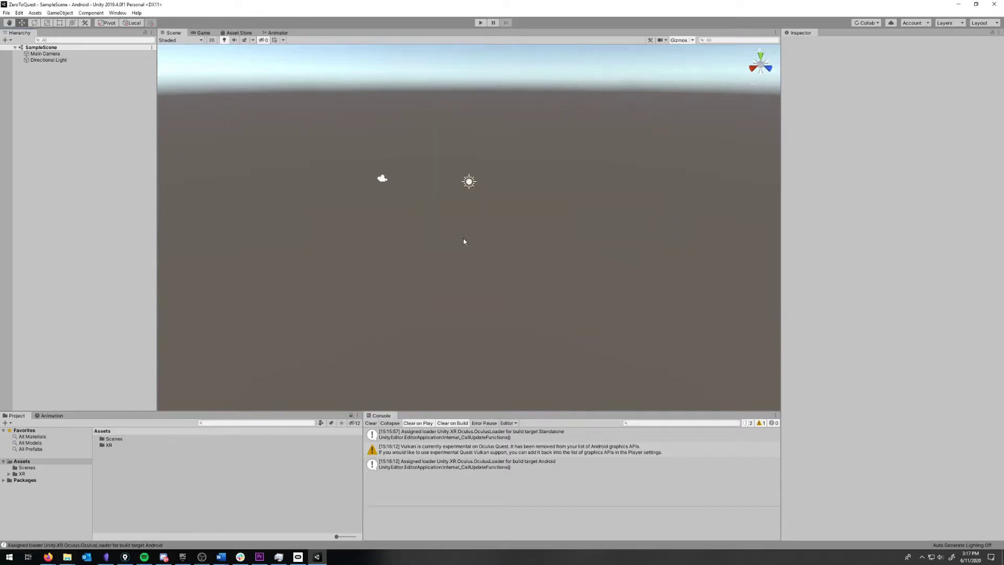
- Clear the console messages and open the Player page of the project settings
left_click(371, 423)
left_click(19, 12)
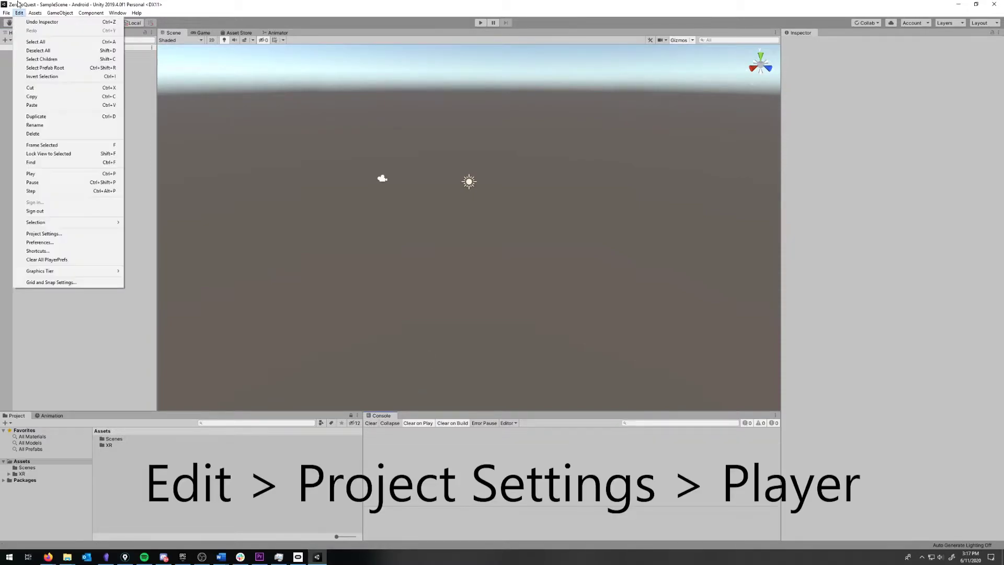
left_click(79, 233)
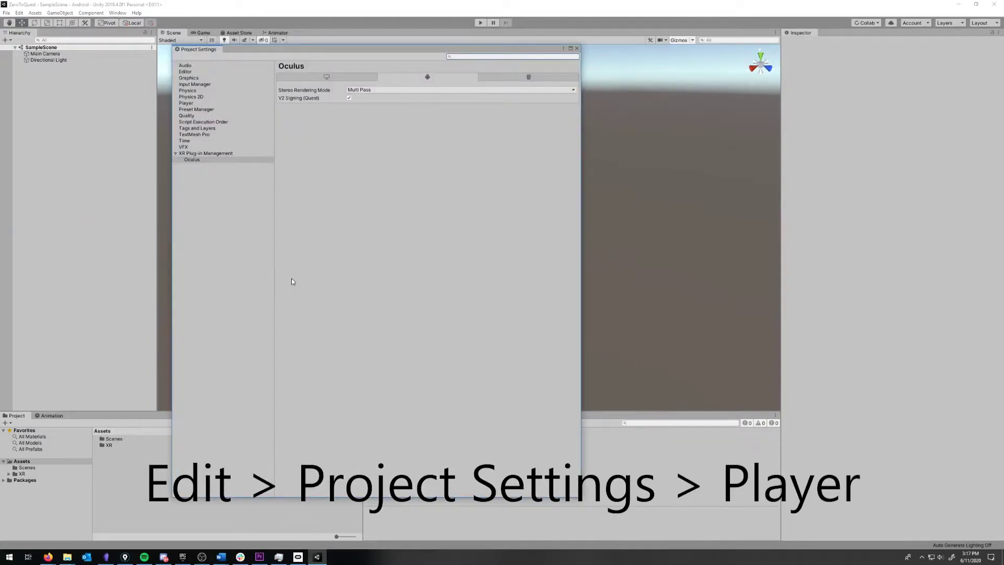
left_click(185, 104)
- Reopen the Build Settings window and move it aside so the Player settings stay readable
left_click(7, 13)
left_click(30, 90)
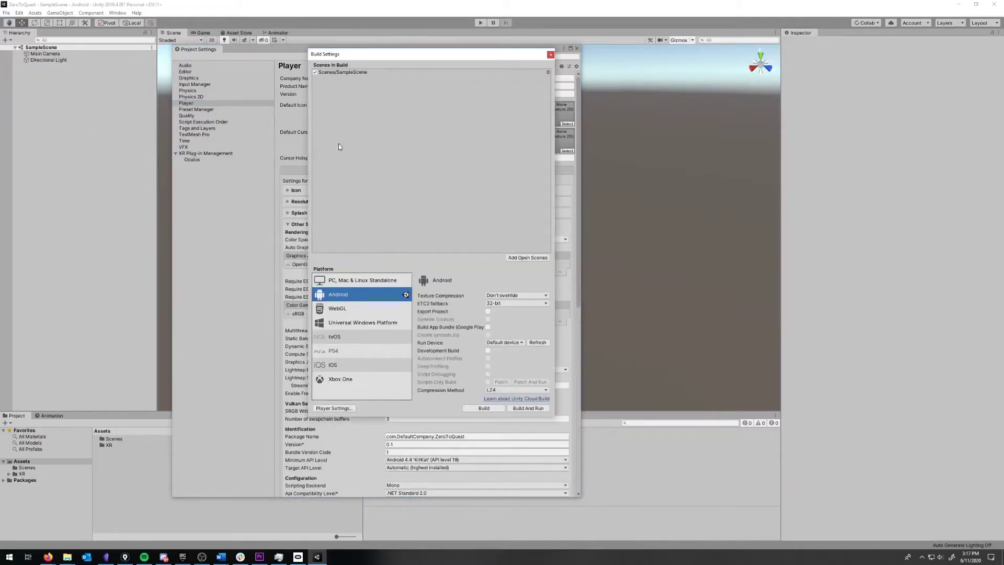
left_click_drag(329, 55, 541, 75)
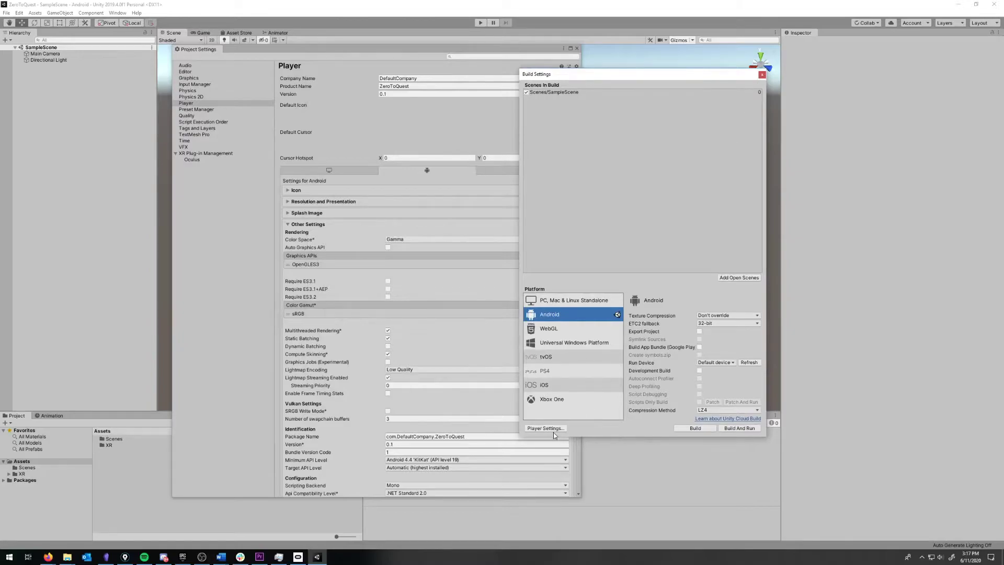
- Close the Build Settings and bring up the Player page in the repositioned Project Settings window
left_click(762, 74)
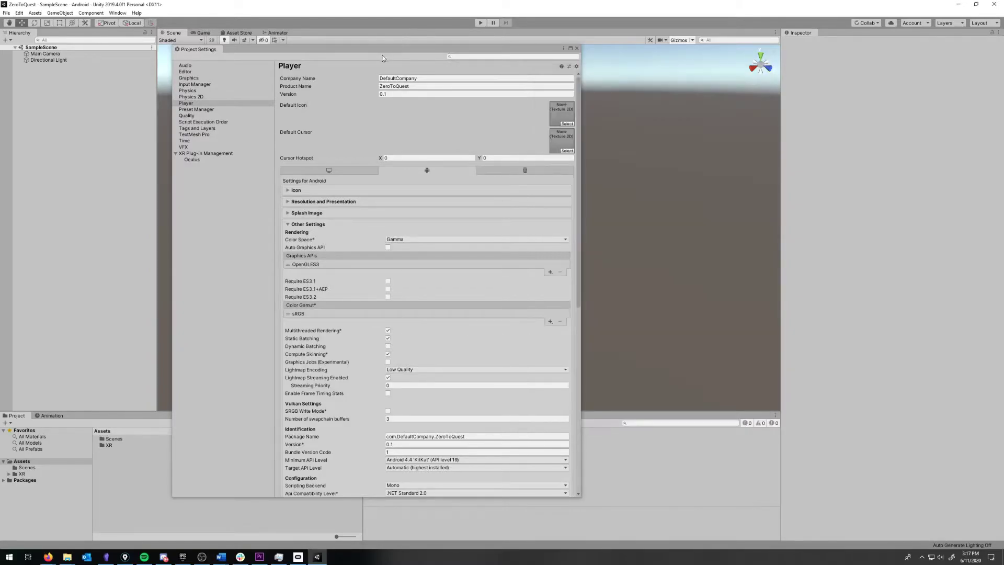
left_click_drag(381, 50, 426, 40)
left_click(230, 94)
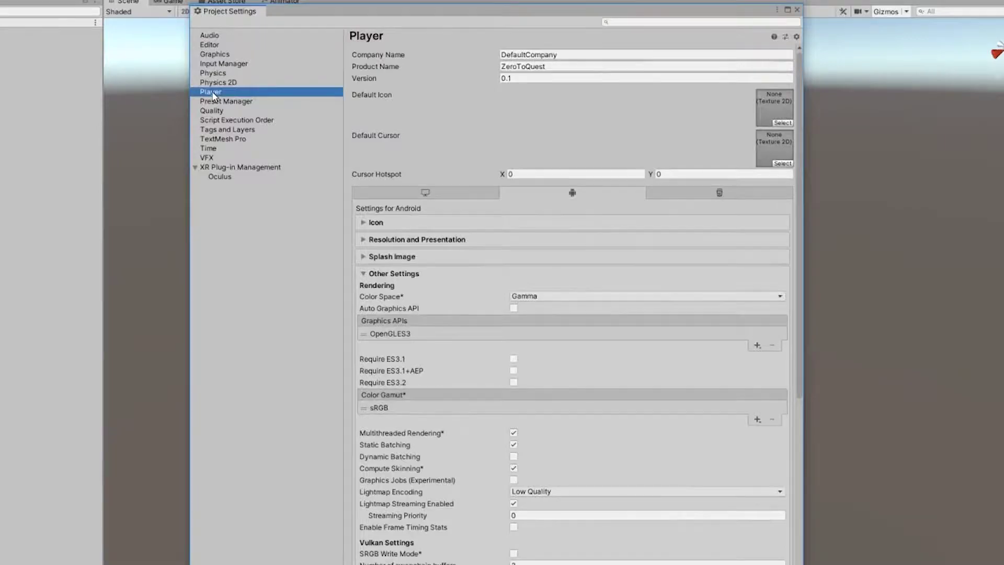
- Enter the developer's name as the company name in the Player settings, keeping the product name ZeroToQuest
left_click(597, 55)
left_click(596, 66)
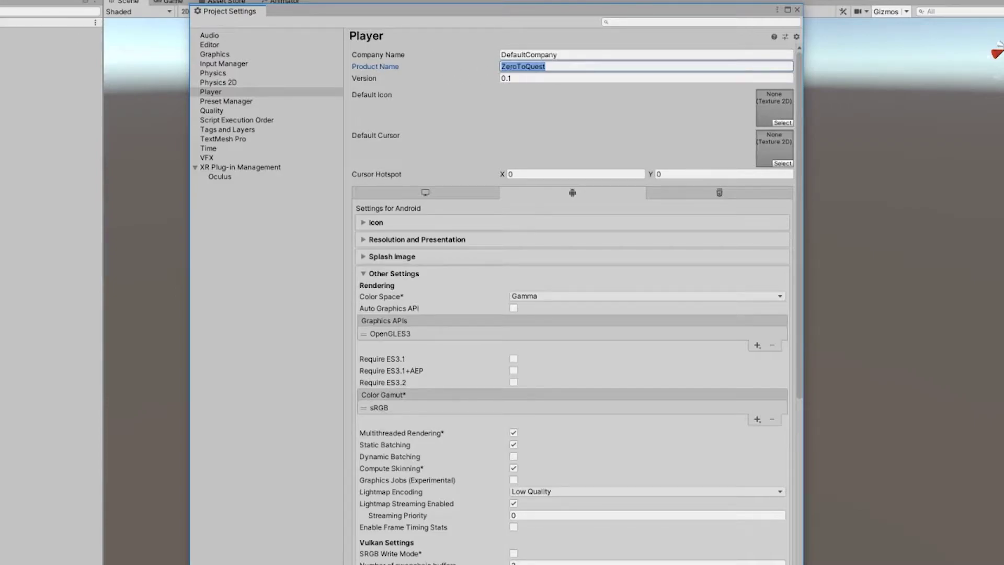
left_click(596, 67)
left_click(586, 52)
type("HunterDyar")
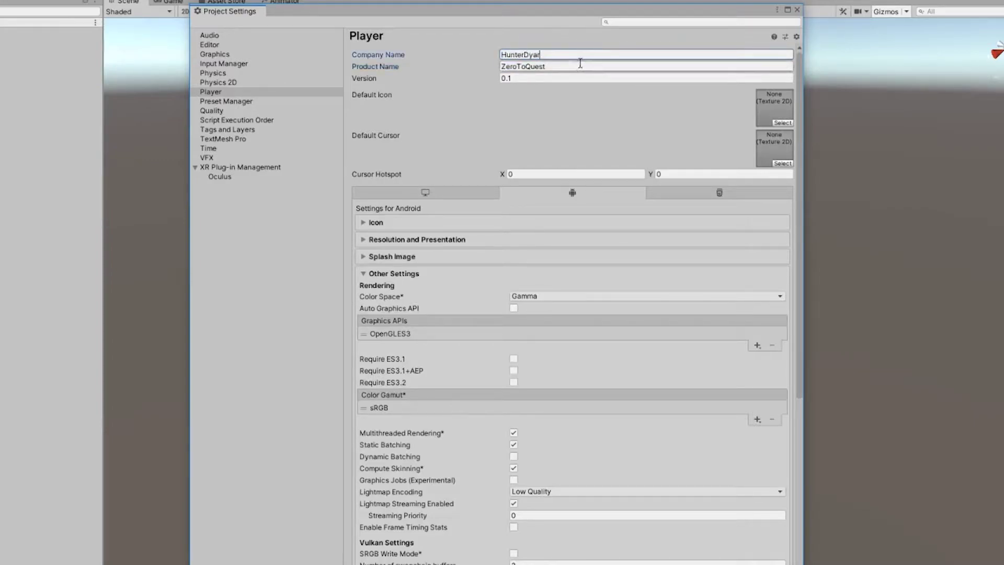
left_click(580, 63)
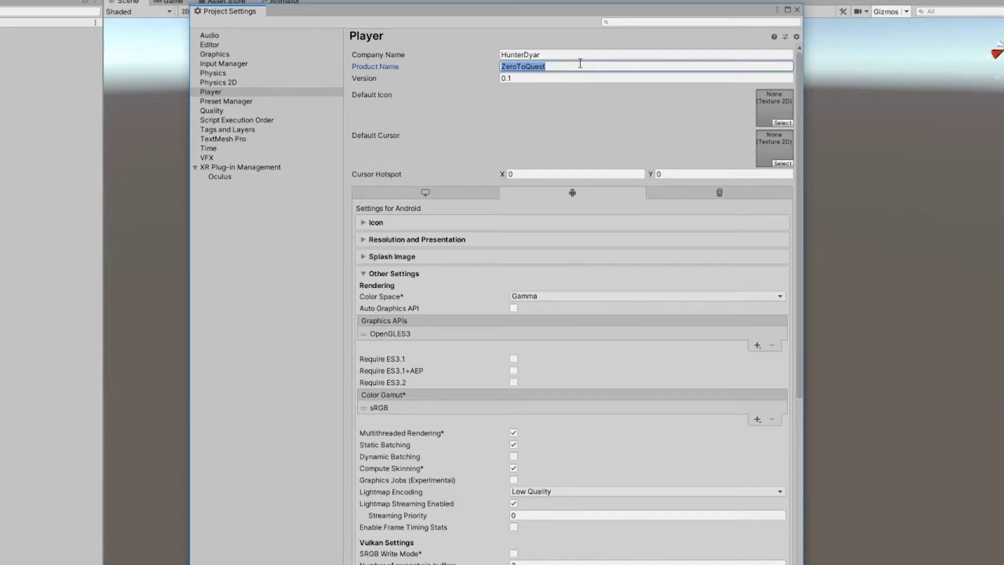
left_click(580, 63)
- Choose Android 4.4 'KitKat' (API level 19) as the minimum API level in the Android Player settings
left_click(597, 193)
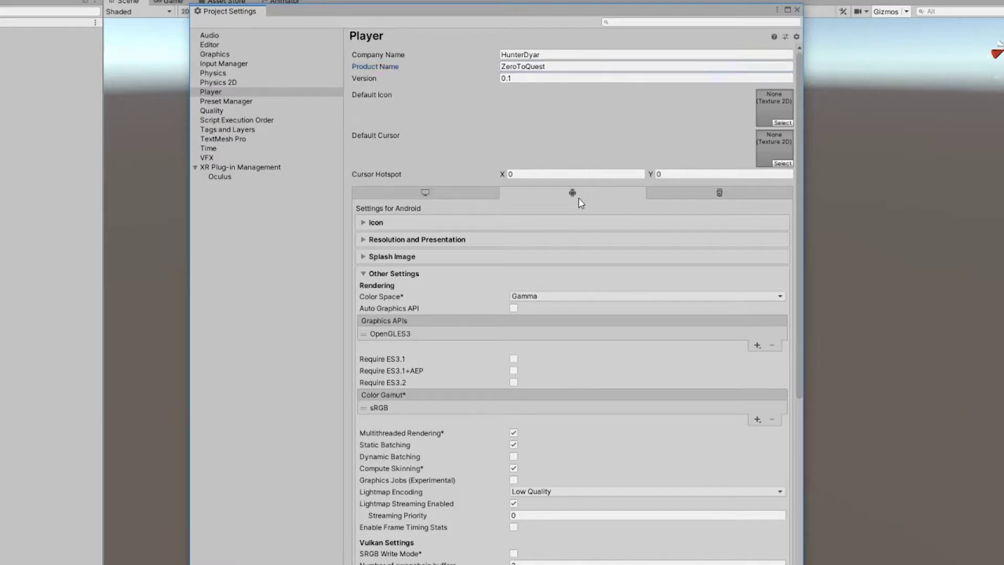
scroll(569, 207, "down", 2)
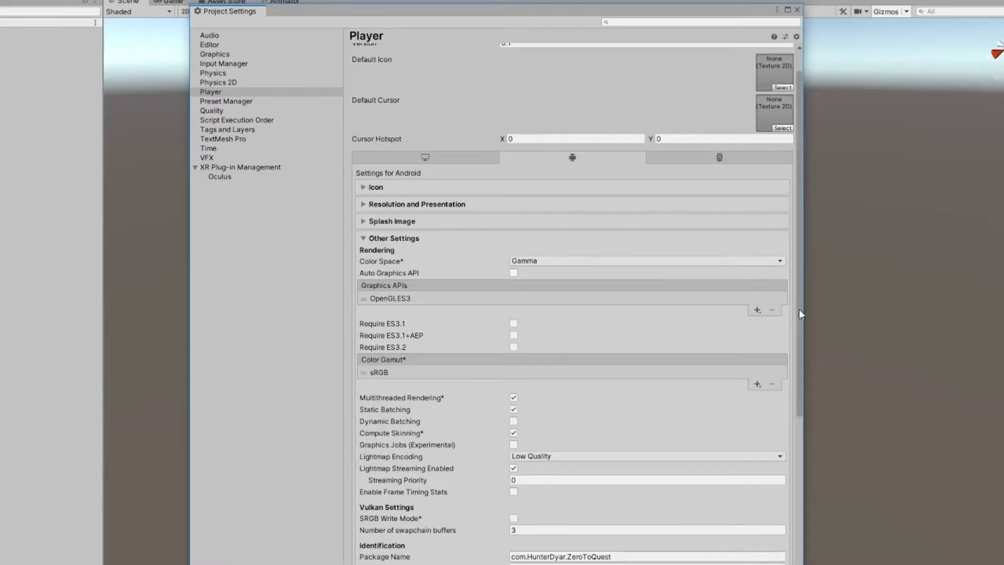
left_click_drag(800, 310, 790, 385)
scroll(790, 385, "down", 2)
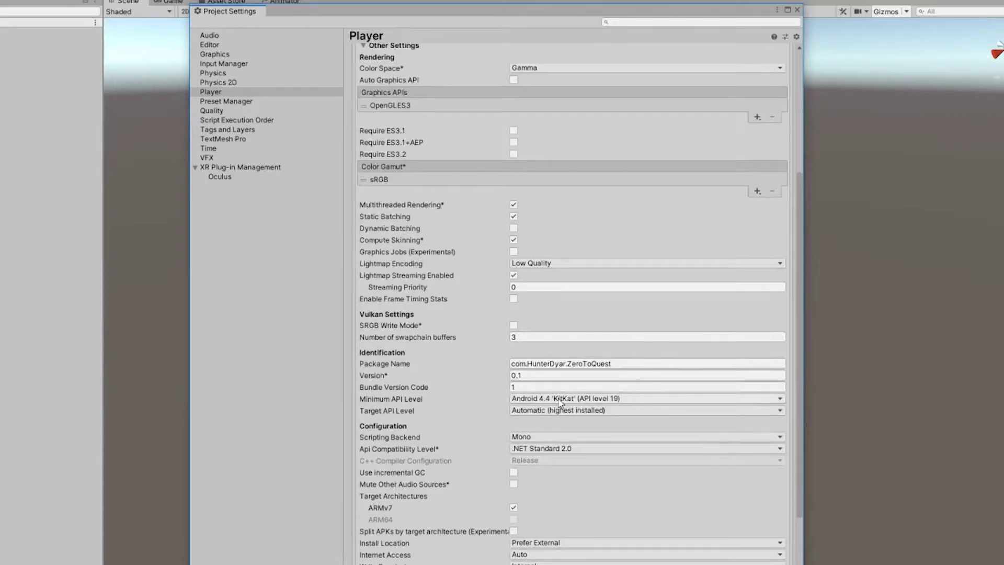
left_click(617, 399)
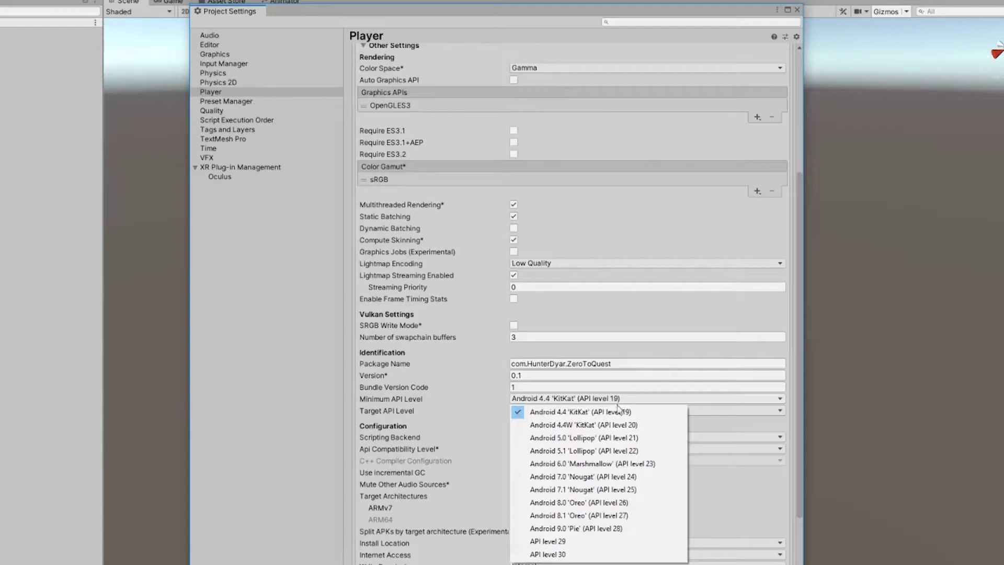
left_click(646, 413)
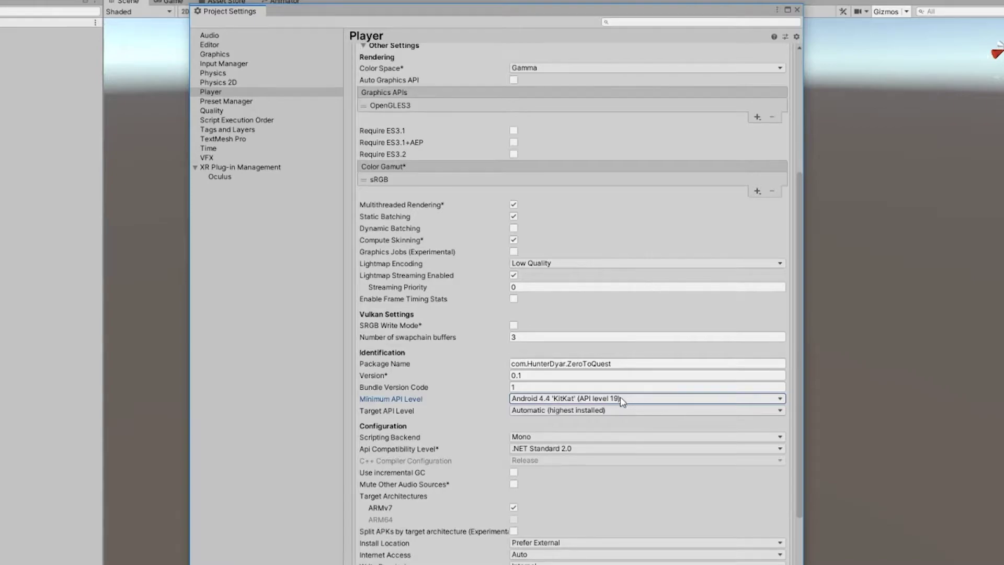
left_click(623, 399)
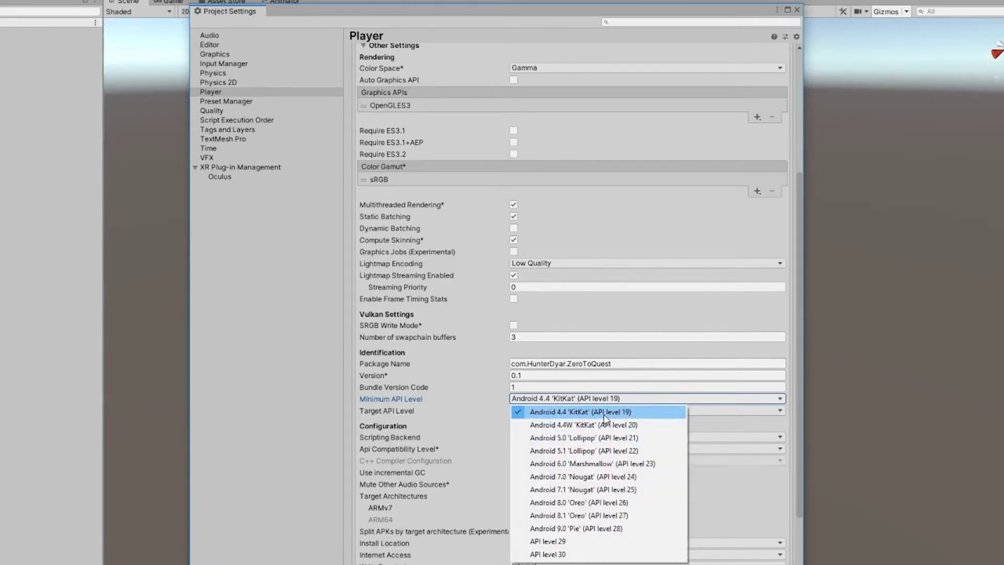
left_click(601, 413)
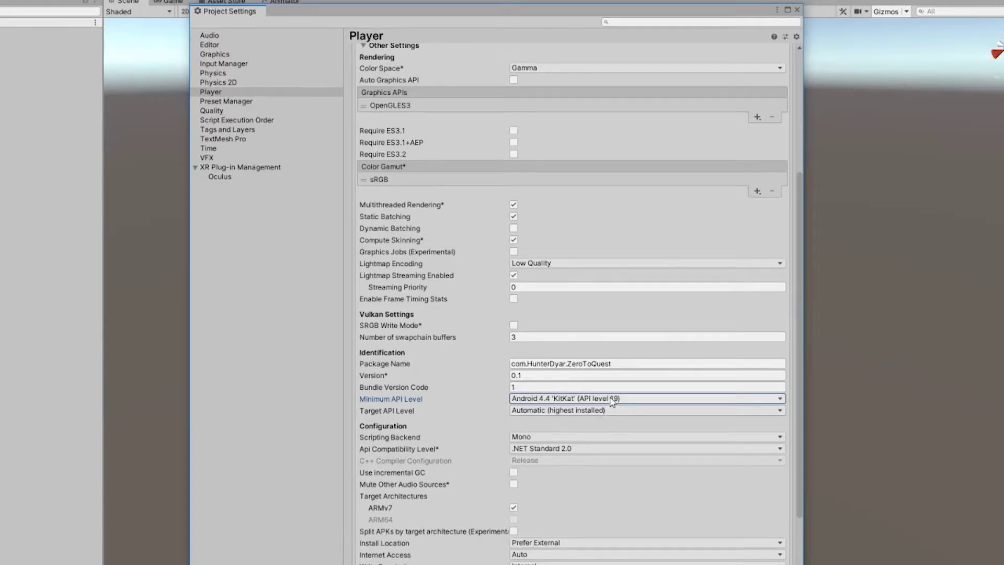
- Examine the XR Settings section of the Android Player settings, dismiss the legacy XR notice and return to Other Settings
scroll(612, 402, "down", 10)
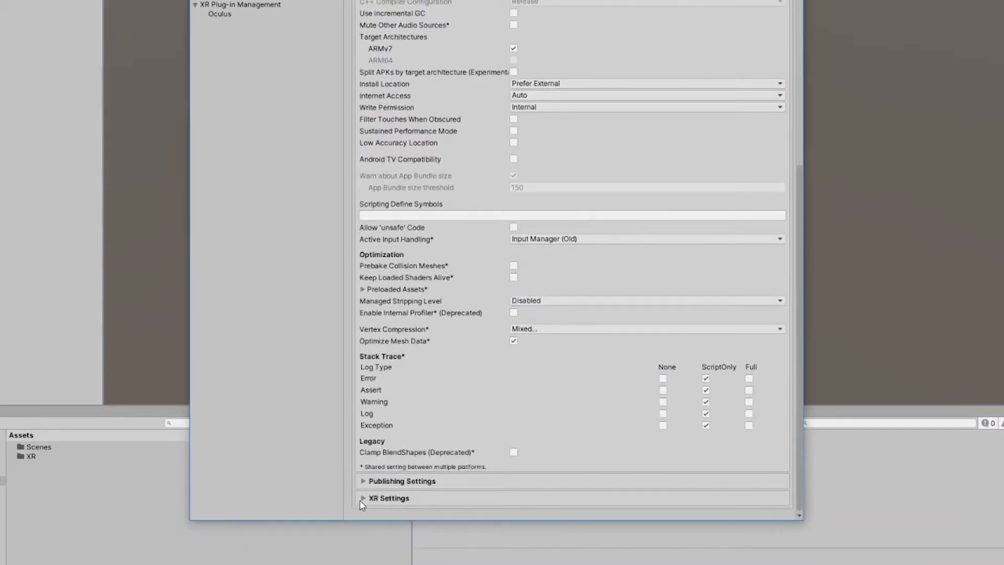
left_click(363, 498)
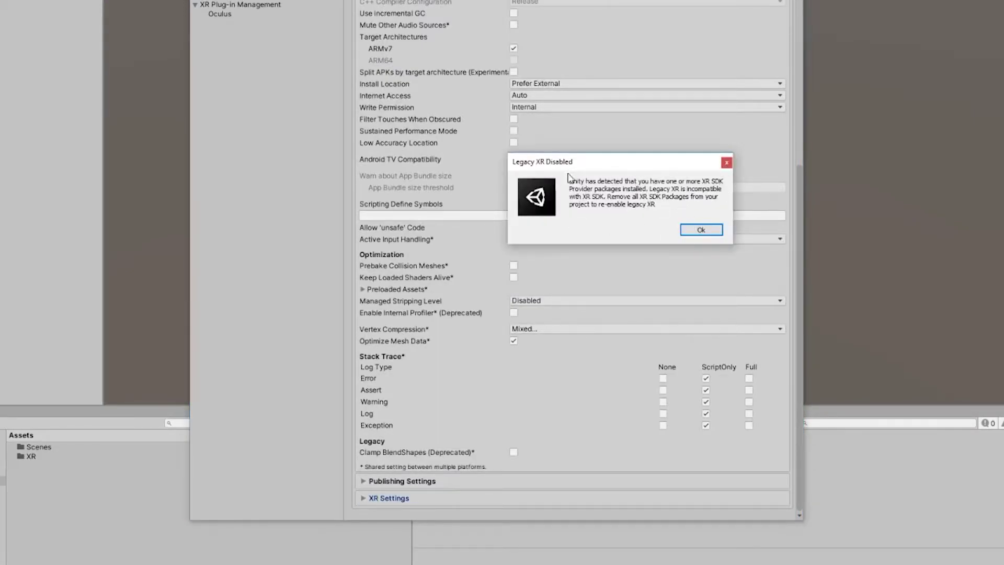
left_click(727, 163)
left_click(244, 6)
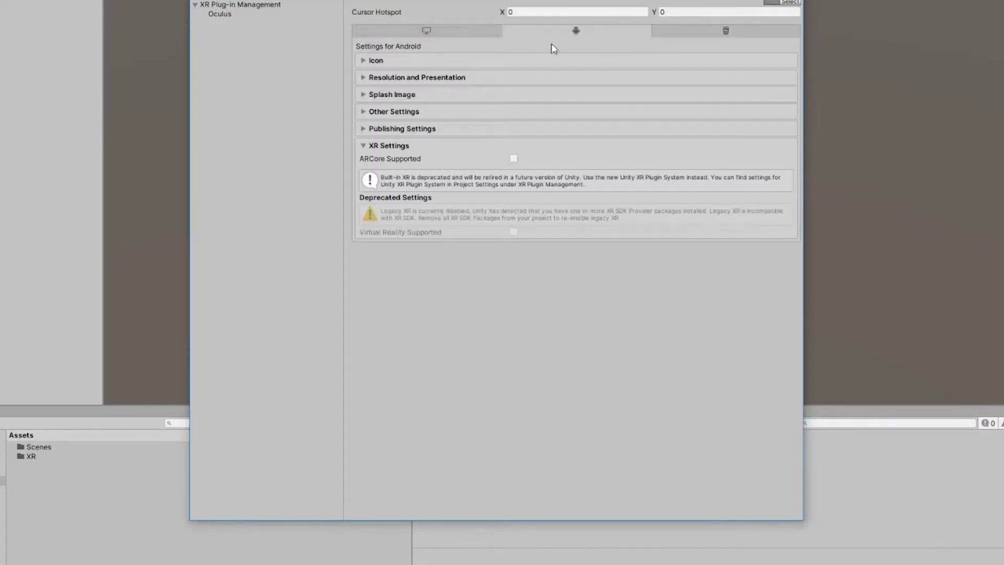
left_click(396, 146)
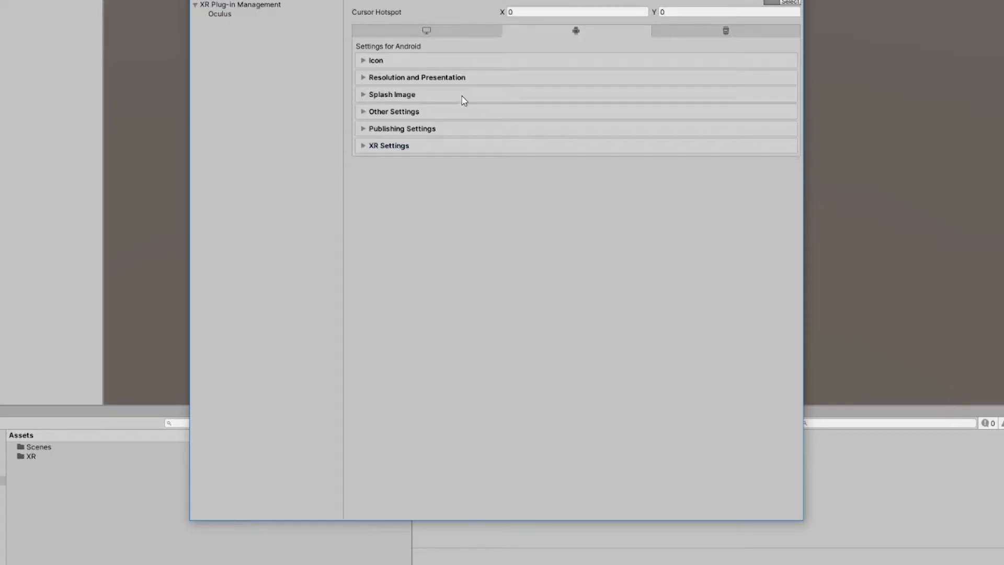
left_click(419, 113)
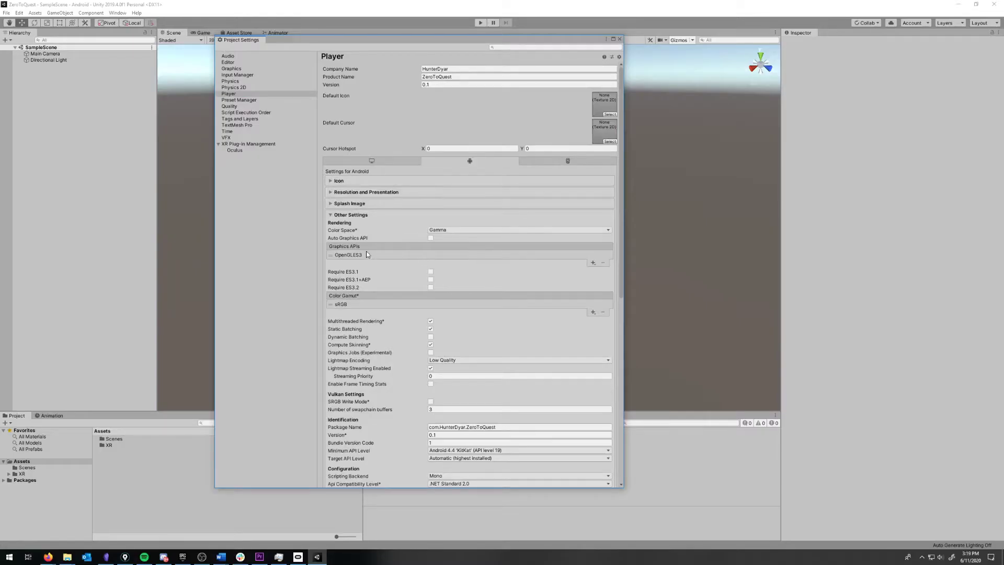
- Review the Android graphics API list and the APIs available for adding, without changing the list
left_click(351, 255)
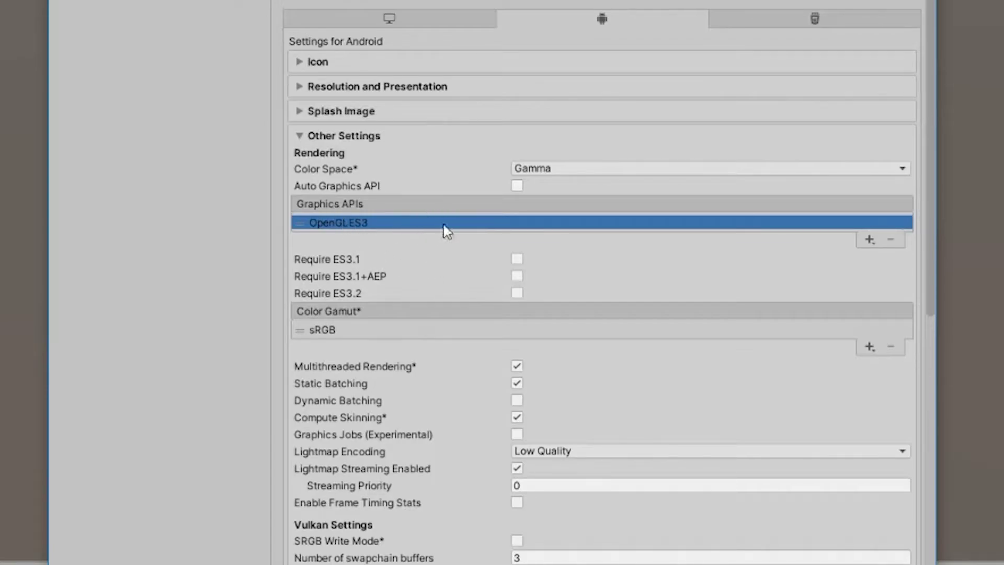
left_click(869, 239)
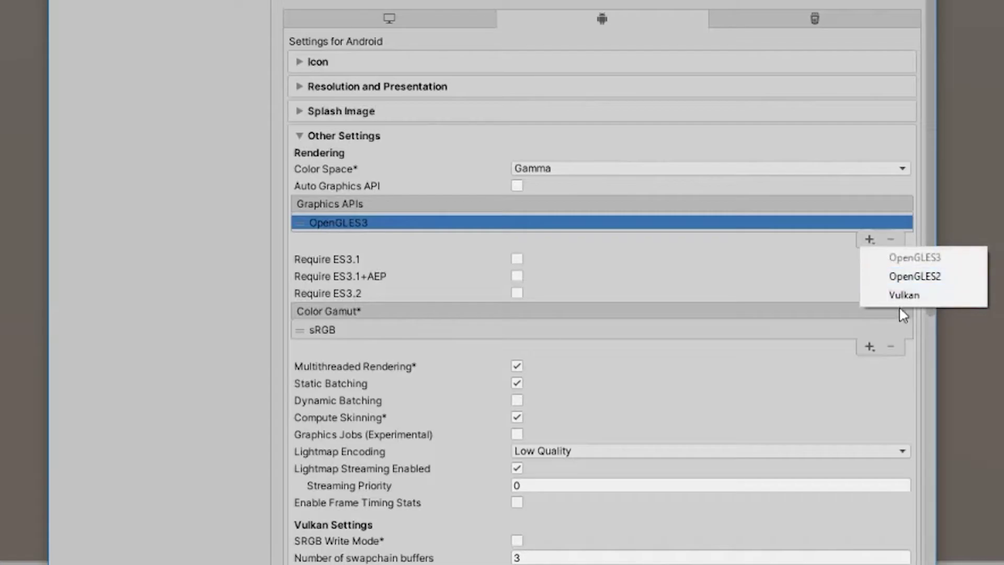
left_click(762, 238)
scroll(557, 285, "down", 3)
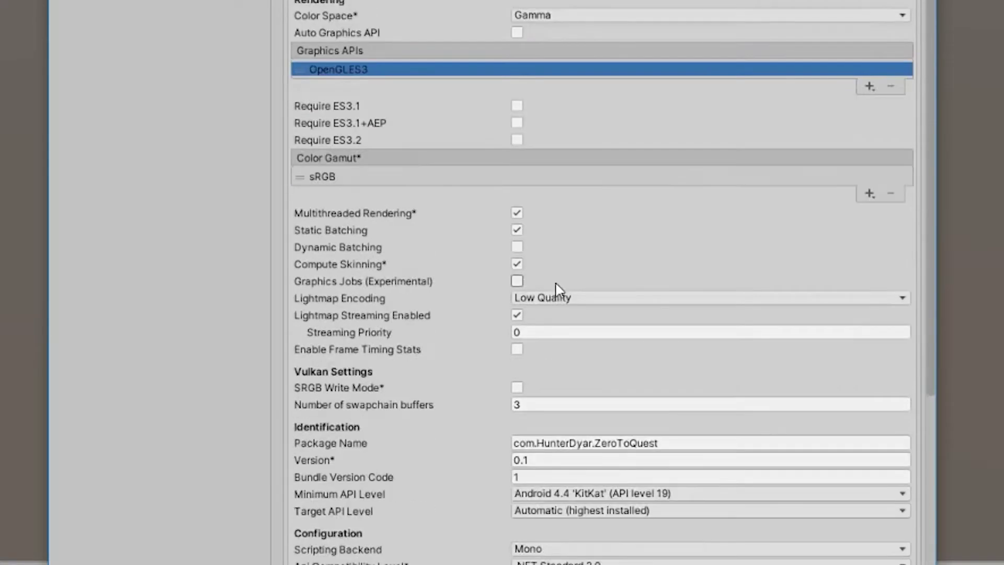
- View the Player settings for PC, Mac & Linux Standalone and close the Project Settings
mouse_move(369, 319)
left_click(387, 162)
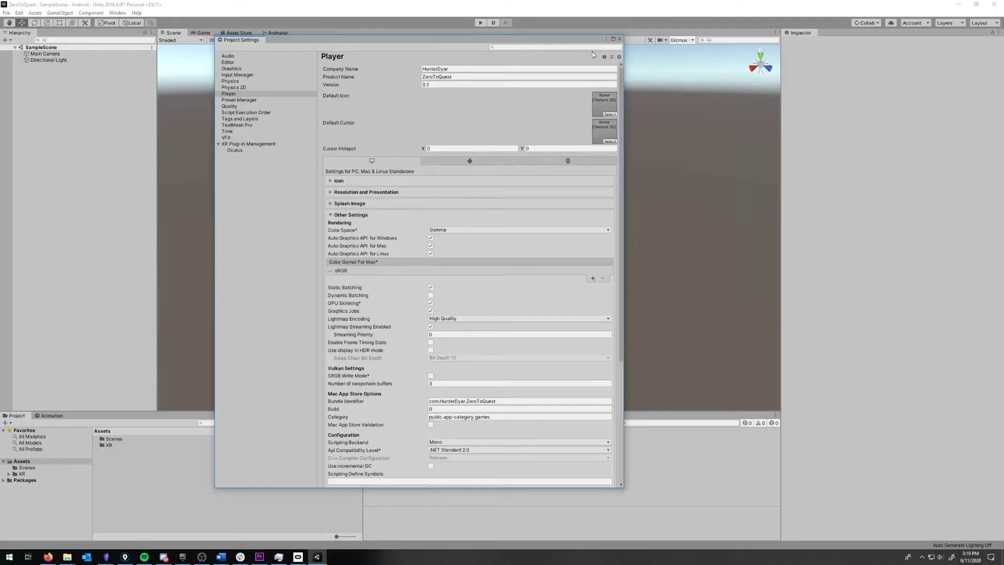
left_click(620, 39)
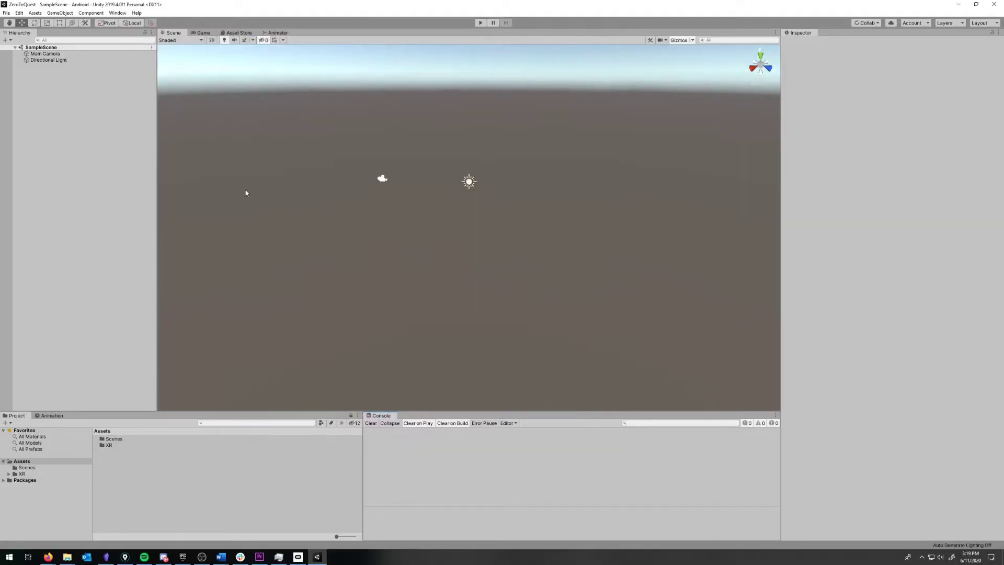
- Check the XR Legacy Input Helpers and XR Plugin Management packages in the Package Manager, and close it
right_click_drag(370, 243, 392, 220)
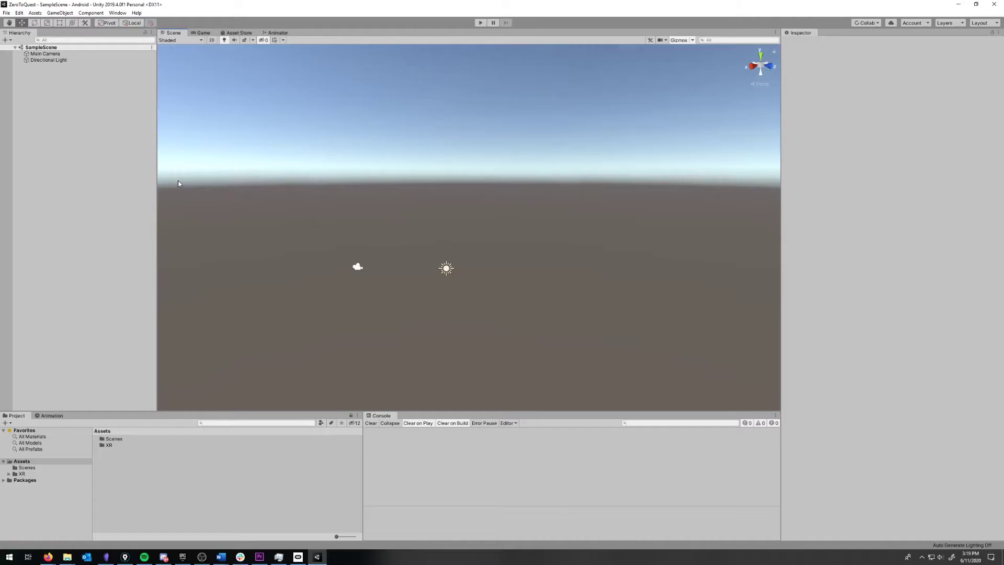
left_click(118, 13)
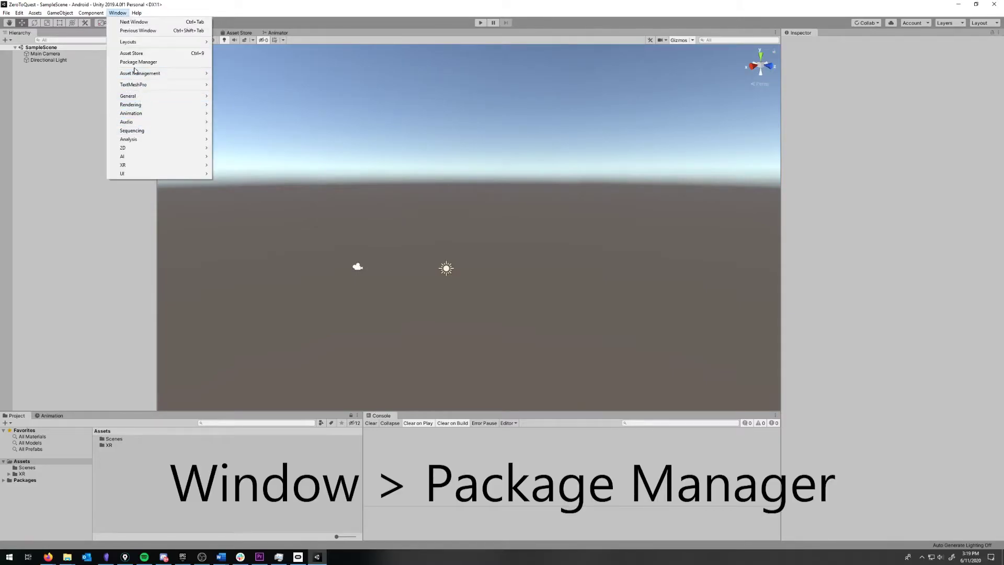
left_click(128, 86)
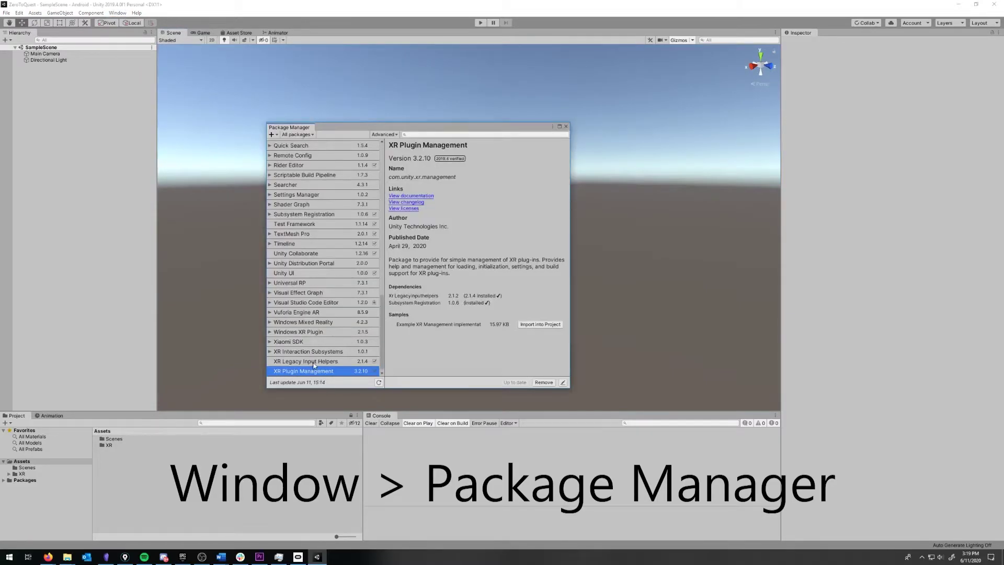
left_click(314, 363)
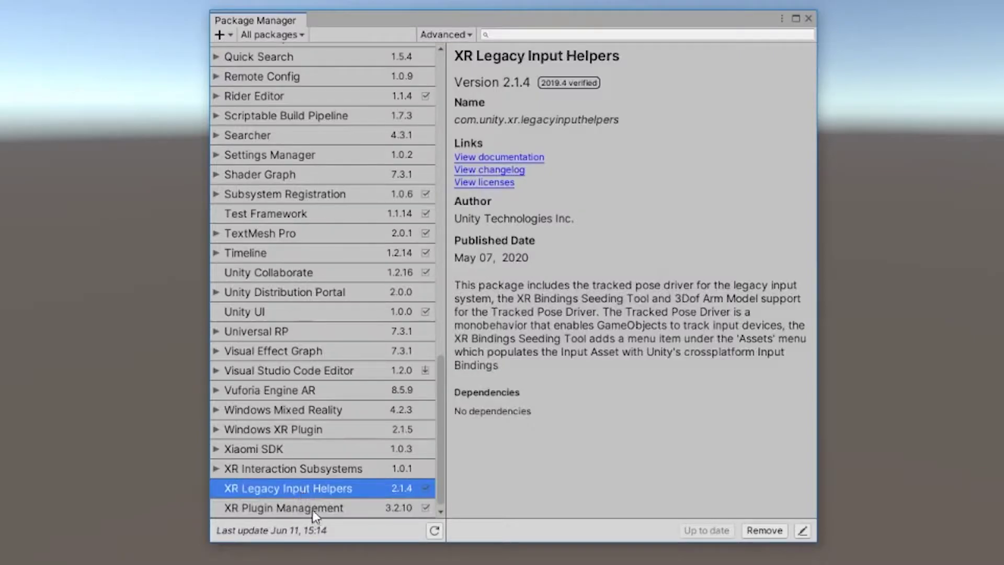
left_click(327, 510)
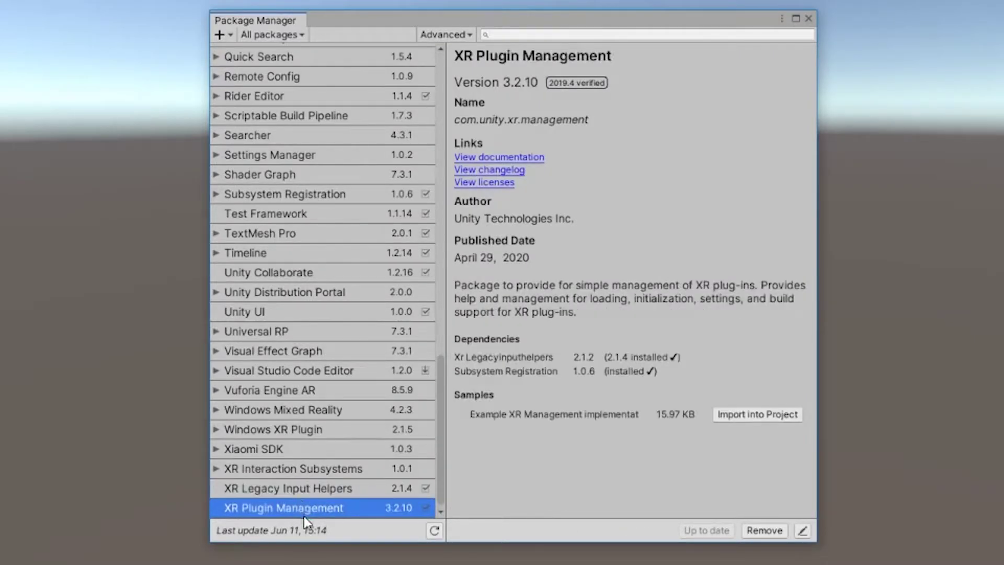
left_click(808, 20)
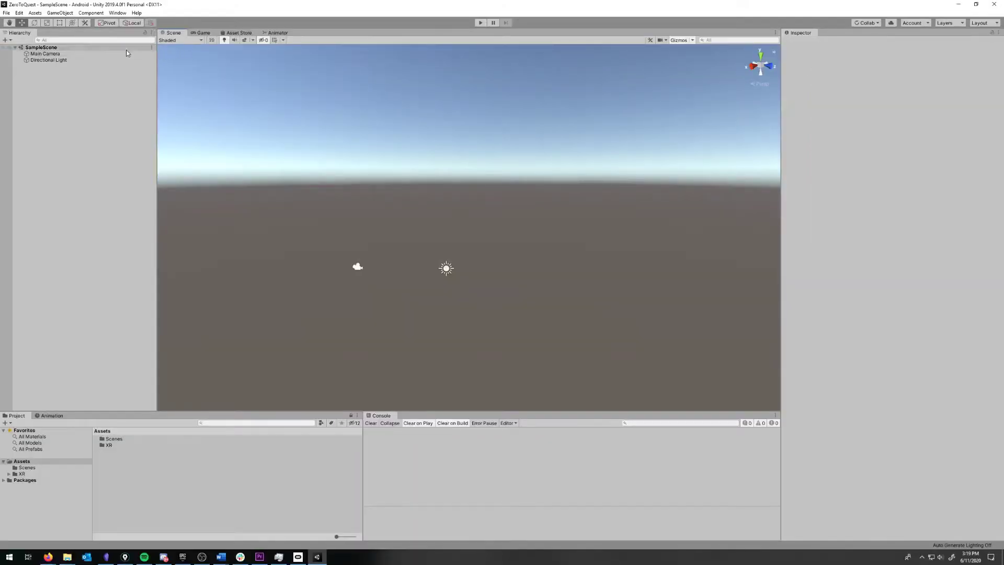
- Add a Tracked Pose Driver component to the Main Camera
left_click(126, 53)
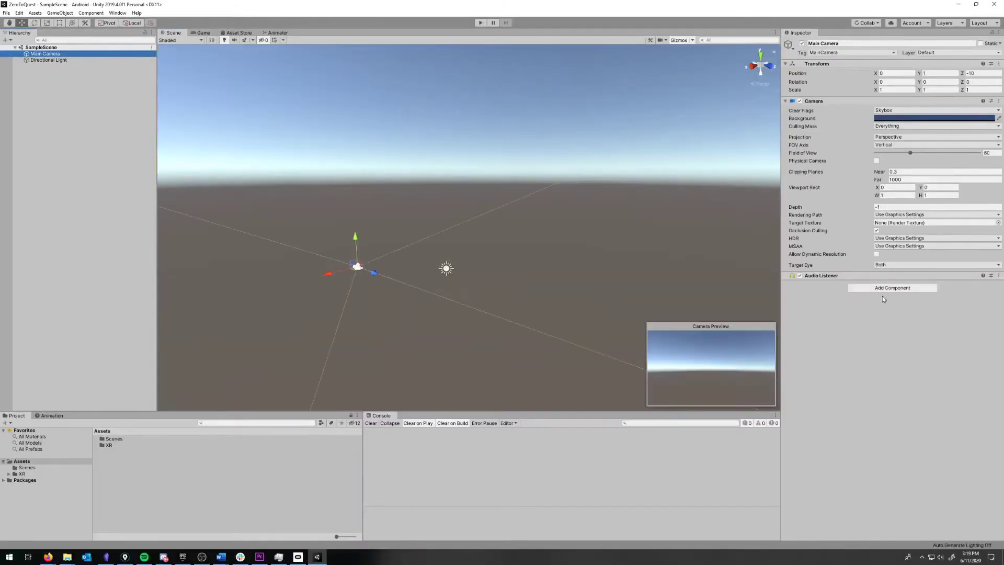
left_click(881, 288)
type("track")
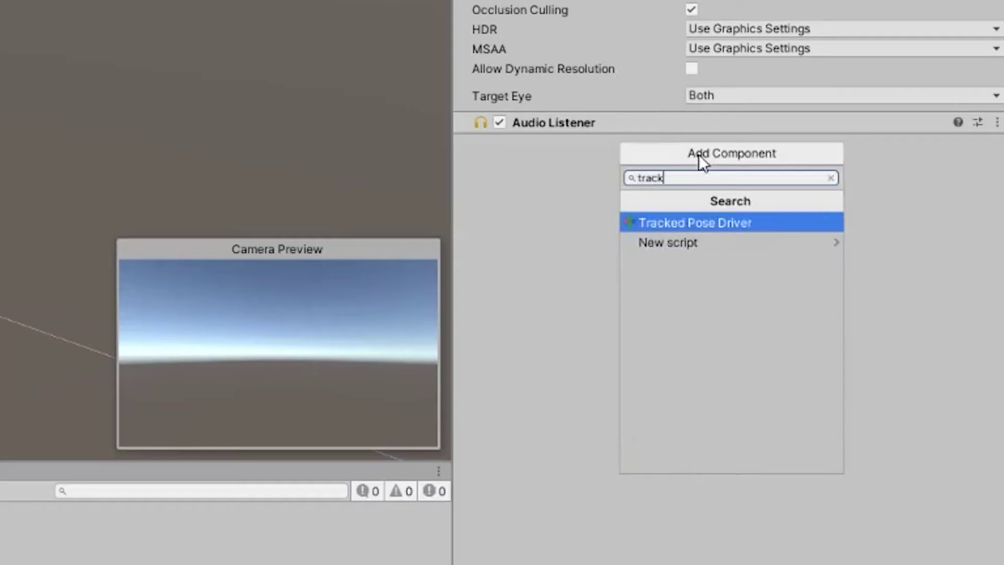
left_click(717, 223)
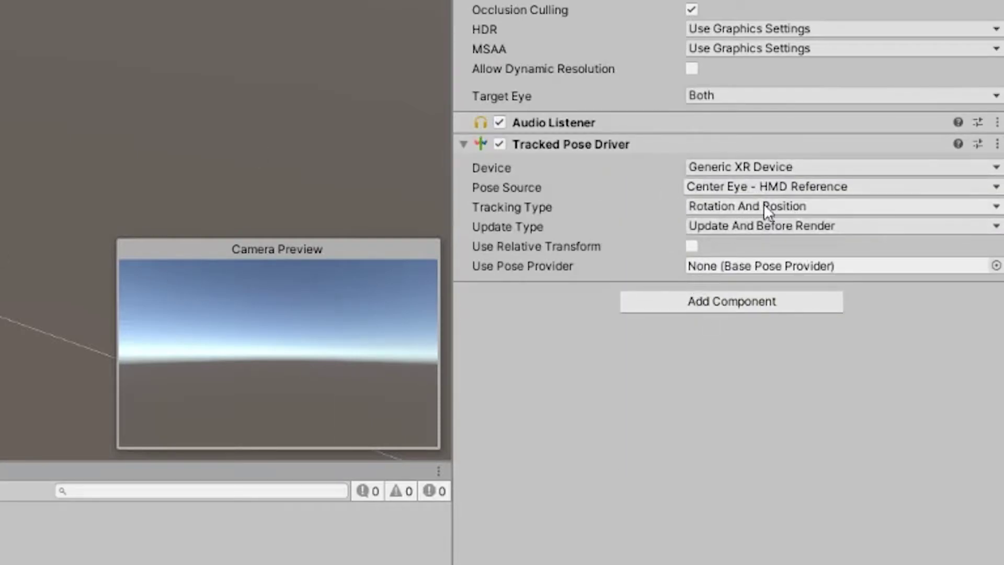
- Remove the Tracked Pose Driver component from the Main Camera
left_click(997, 144)
left_click(841, 192)
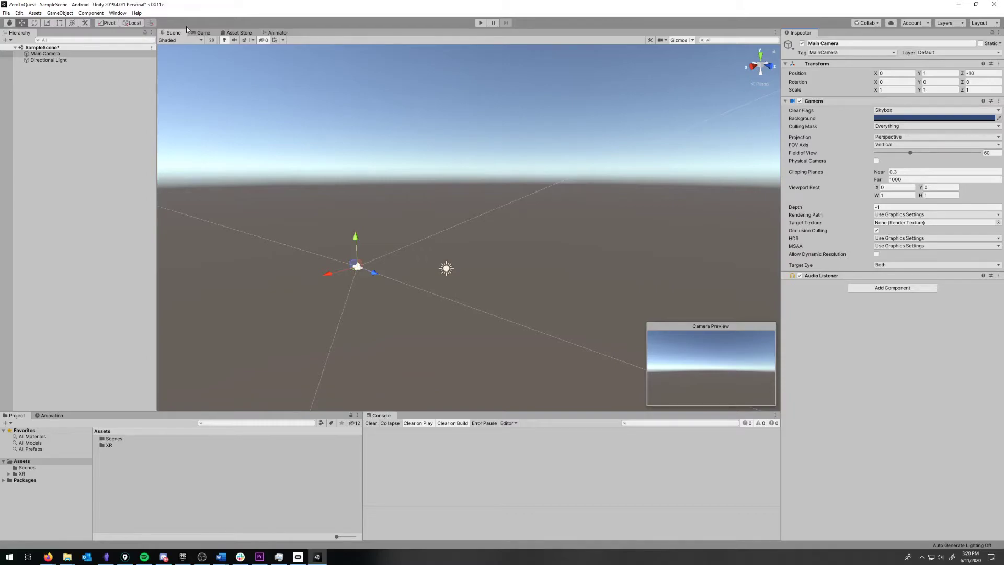
- Turn on the display of preview packages in the Package Manager
left_click(126, 13)
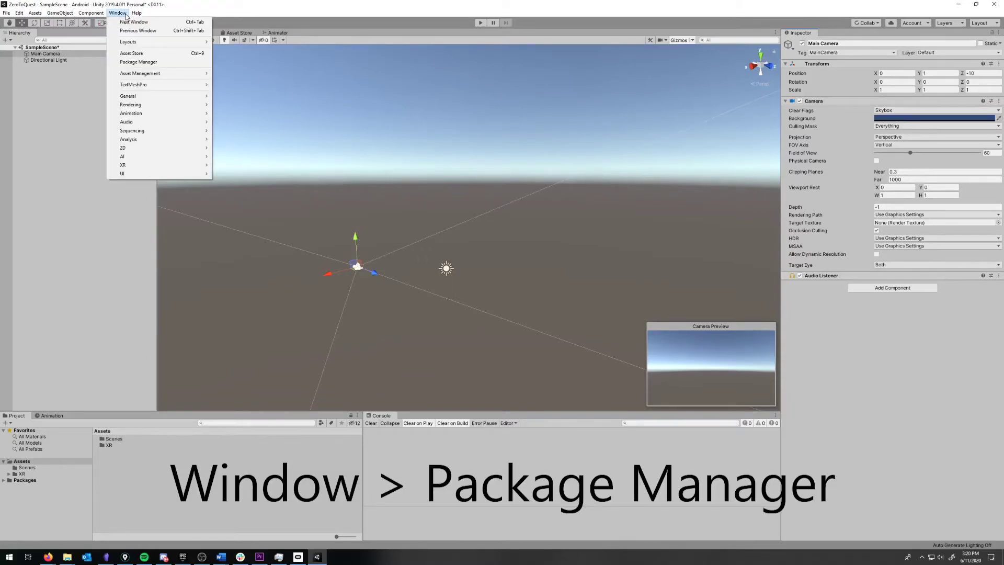
left_click(138, 62)
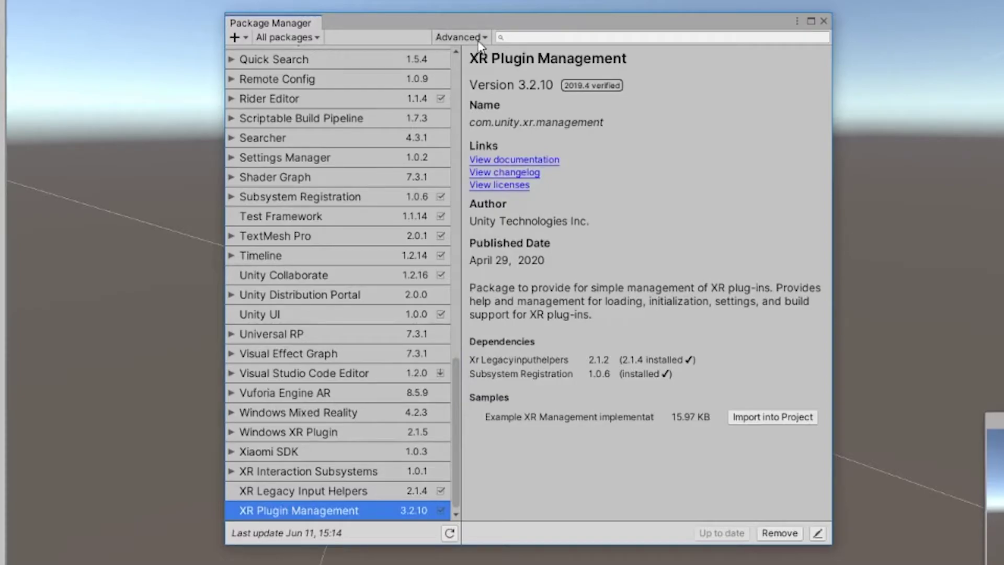
left_click(479, 37)
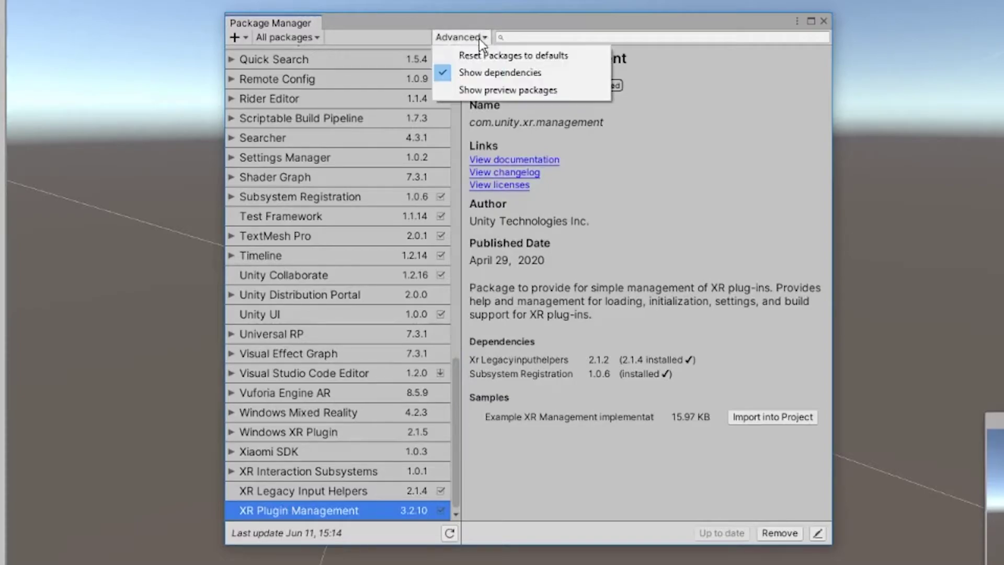
left_click(592, 92)
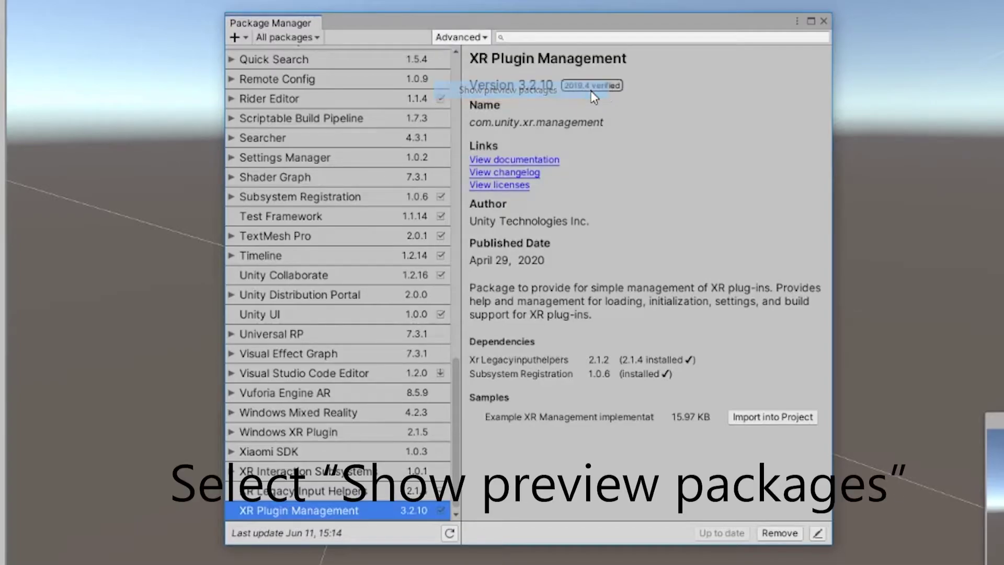
left_click(462, 38)
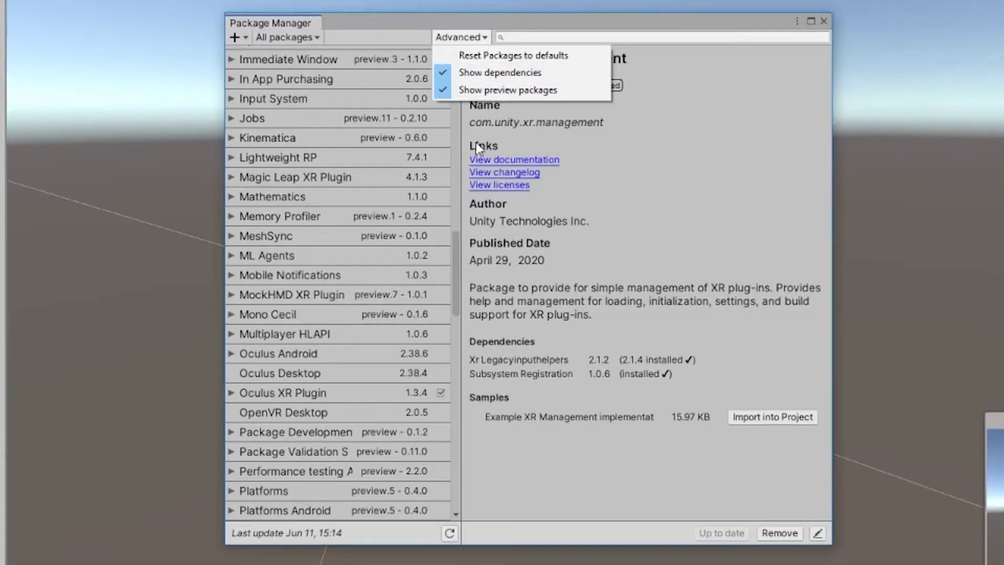
- Install the XR Interaction Toolkit preview 0.9.4 package and close the Package Manager
left_click(460, 261)
left_click_drag(457, 259, 469, 497)
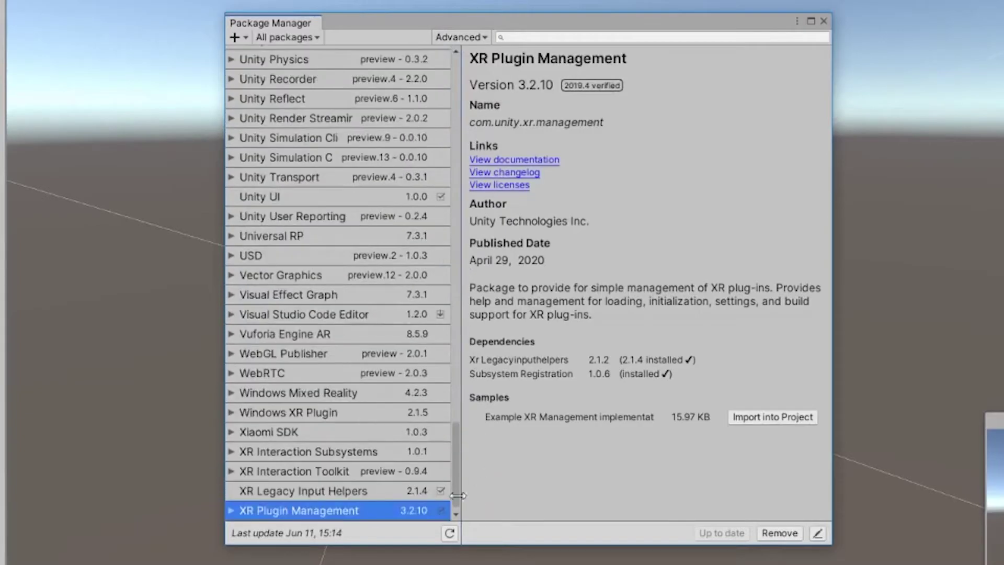
left_click(306, 472)
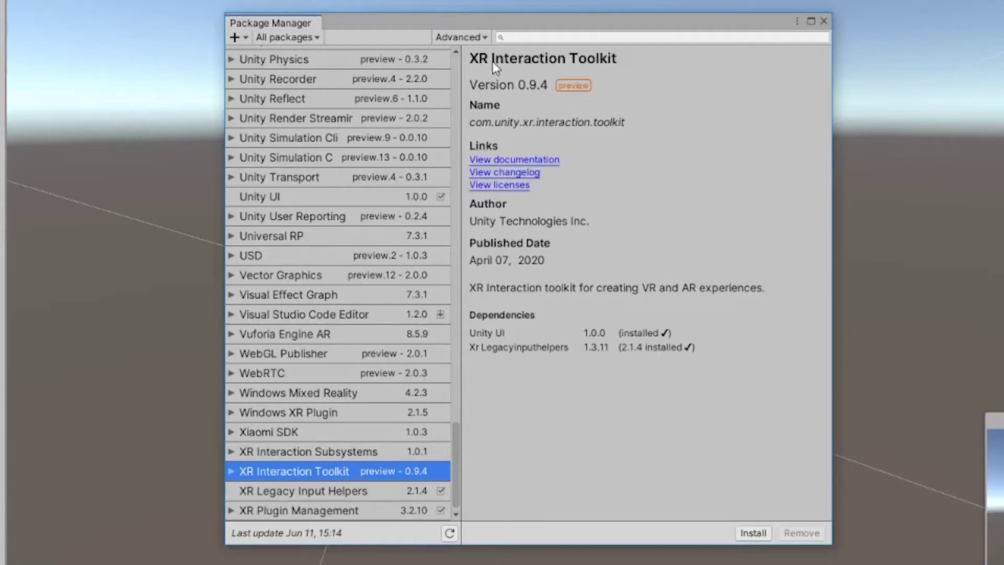
left_click(759, 535)
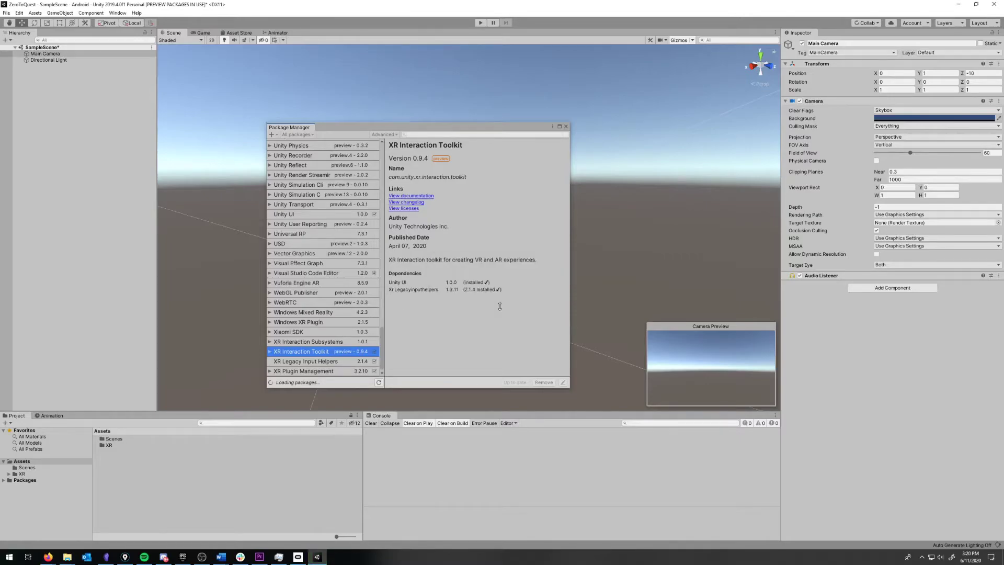
left_click(566, 126)
- Add a Stationary XR Rig to the scene
left_click(60, 13)
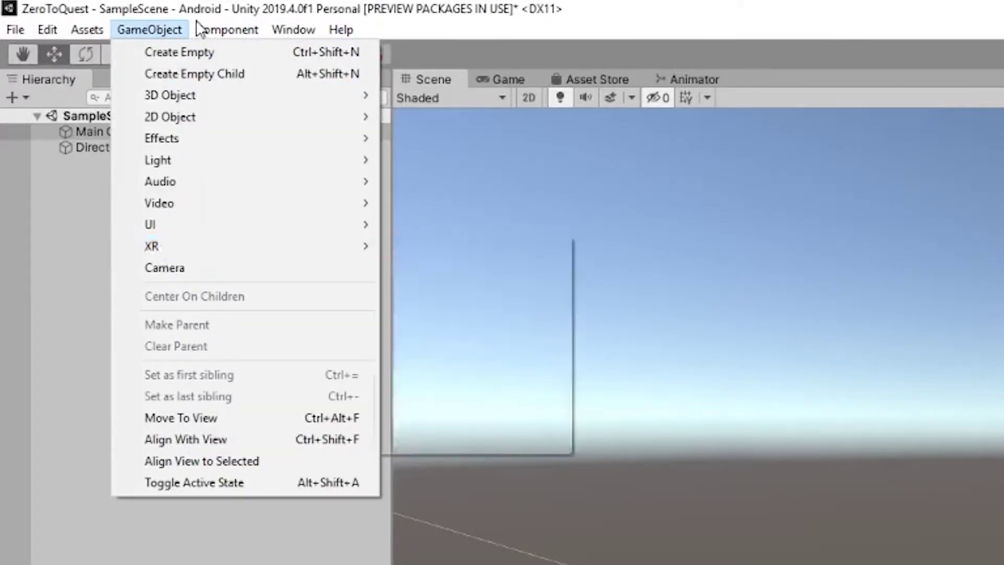
mouse_move(186, 246)
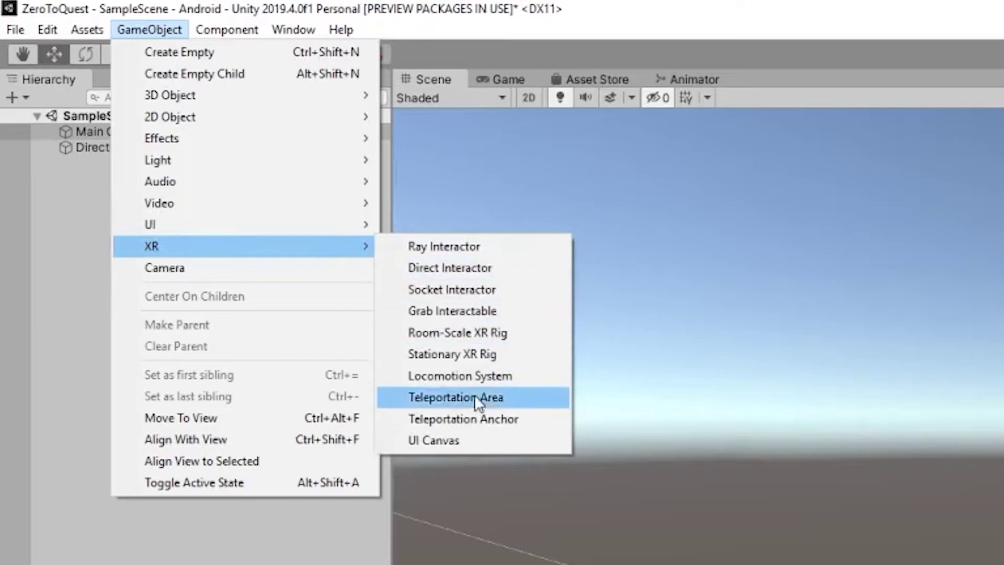
left_click(495, 356)
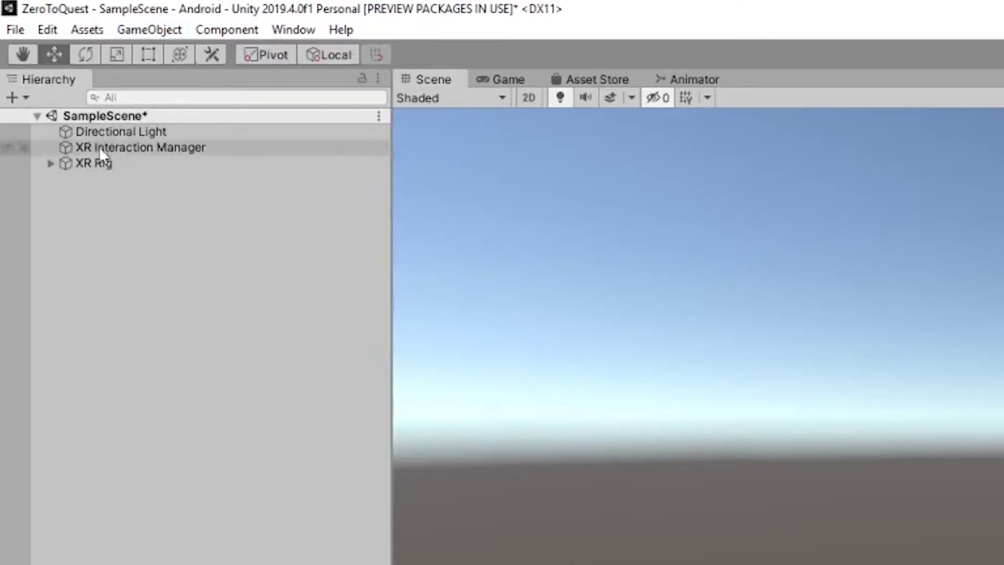
- Examine the components of the Main Camera and the LeftHand Controller under the XR Rig's Camera Offset
left_click(51, 164)
left_click(63, 179)
left_click(111, 194)
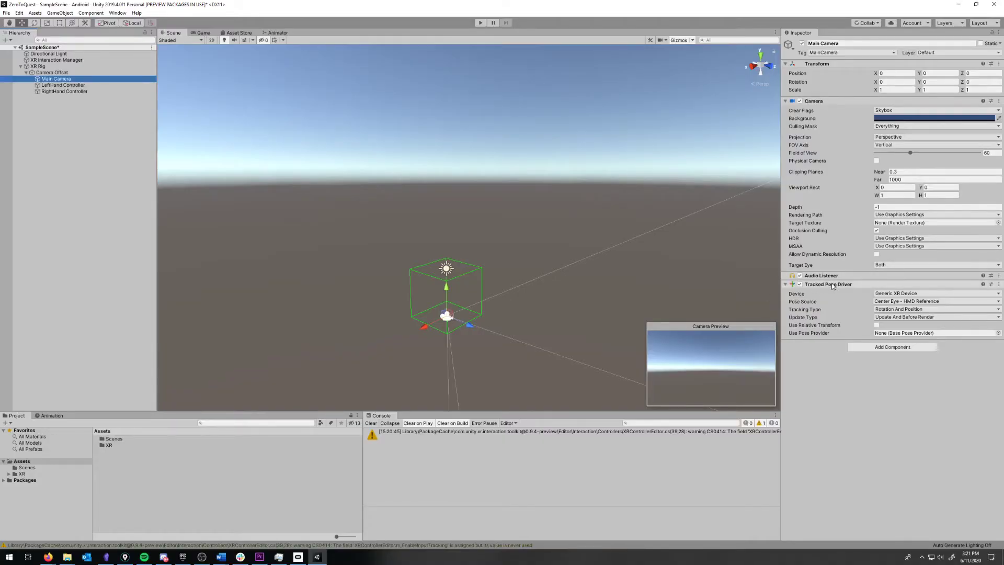
key("Down")
scroll(805, 329, "down", 11)
scroll(862, 339, "up", 11)
scroll(858, 410, "down", 10)
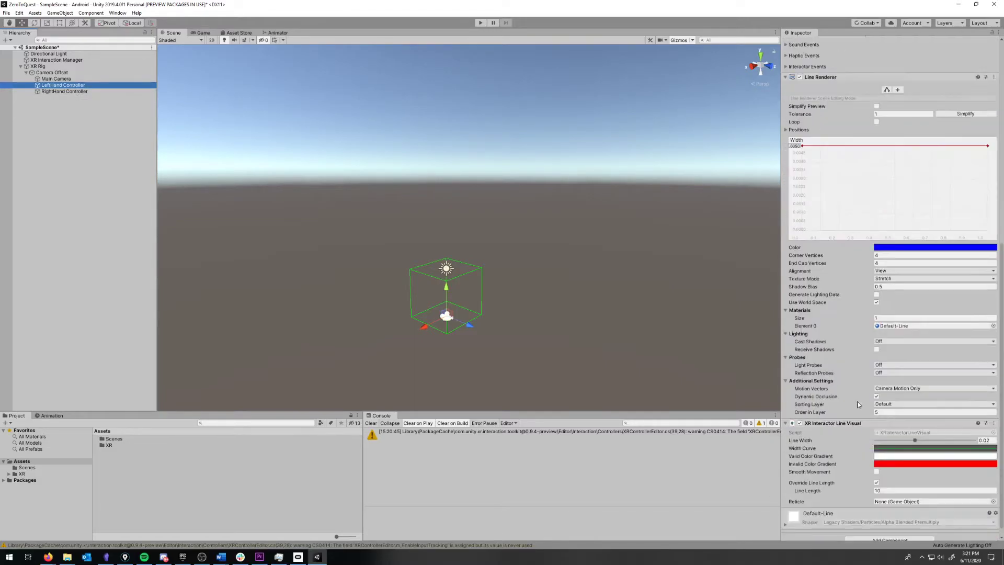
scroll(866, 415, "up", 10)
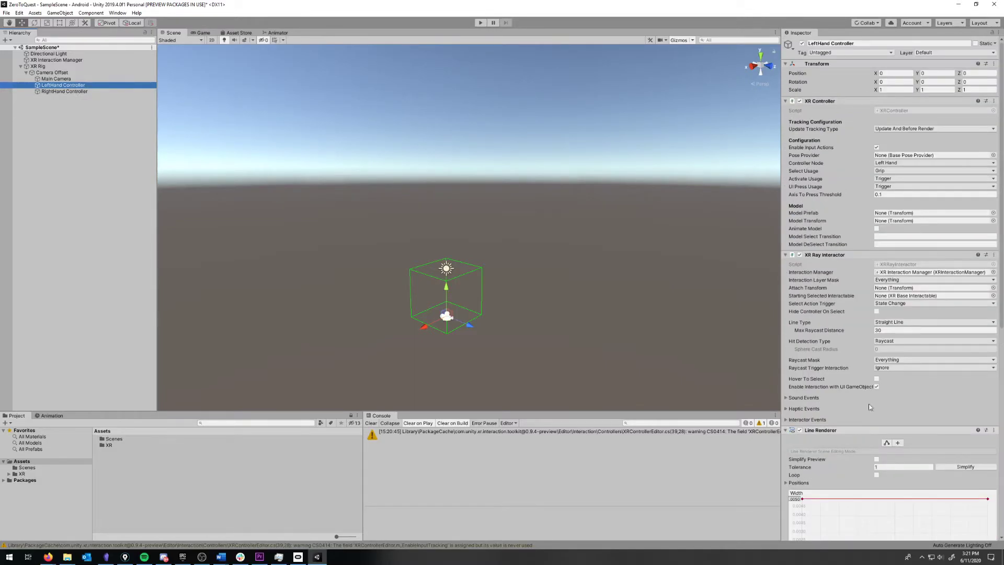
left_click(838, 254)
left_click(838, 254)
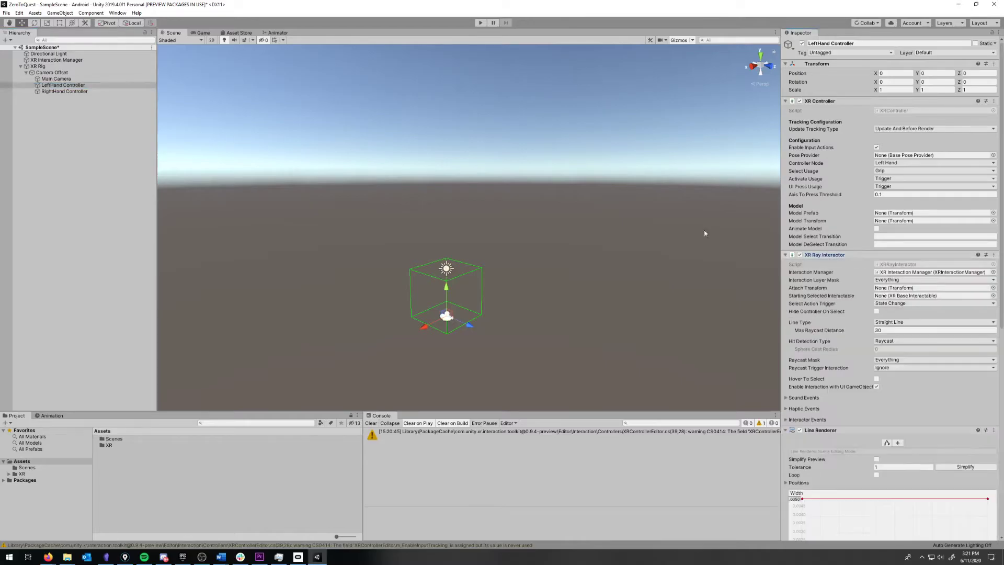
left_click(35, 124)
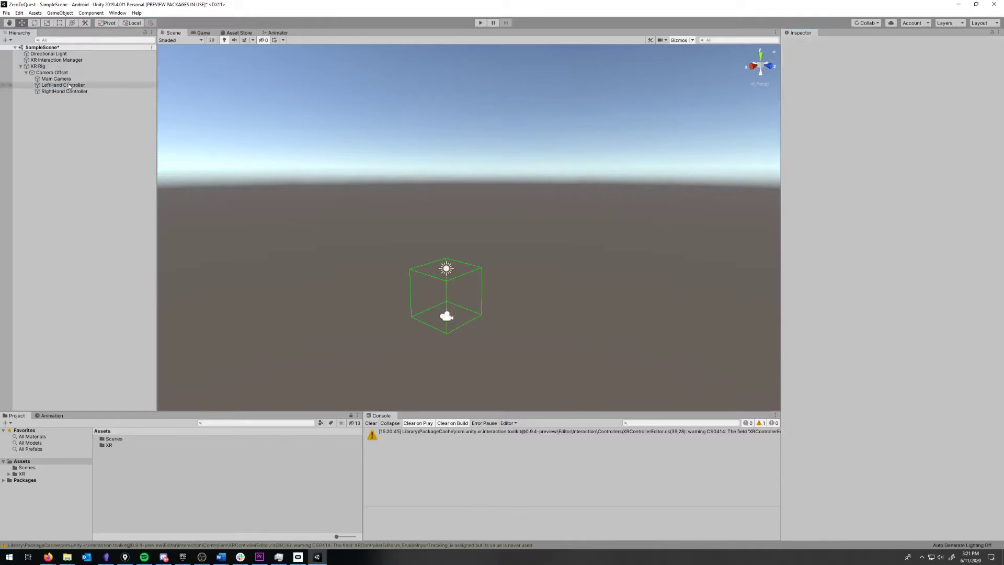
- Create a 3D cube in the scene and place it beside the XR Rig
right_click(96, 148)
mouse_move(124, 226)
left_click(172, 227)
left_click_drag(473, 207, 399, 242)
right_click(121, 199)
left_click(197, 189)
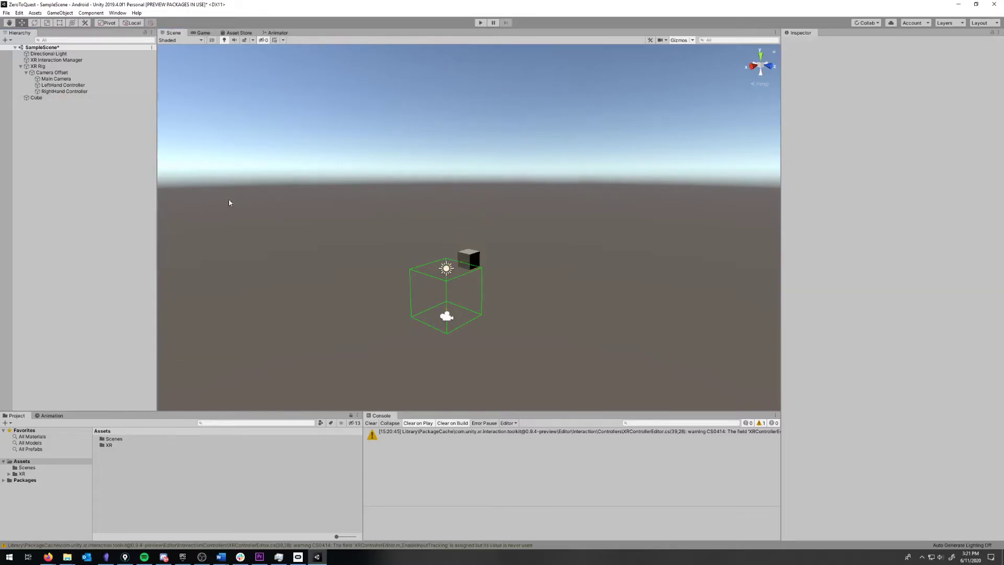
- Duplicate the cube three times, spread the copies around the XR Rig and save the scene
right_click_drag(649, 306, 551, 327)
middle_click_drag(551, 327, 477, 327)
left_click(482, 252)
key("ctrl+d")
left_click_drag(491, 263, 361, 327)
key("ctrl+d")
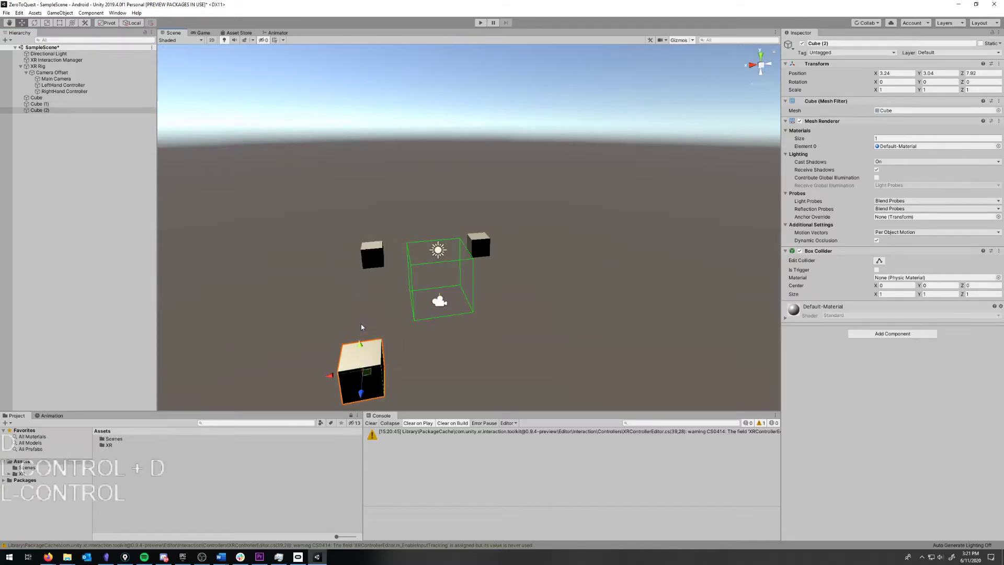
key("ctrl+d")
left_click_drag(356, 370, 527, 299)
left_click(377, 261)
left_click_drag(370, 228, 372, 248)
key("ctrl+s")
- Enlarge the Cube (2) copy with the Scale tool and save the scene
right_click_drag(460, 354, 502, 299)
left_click(501, 299)
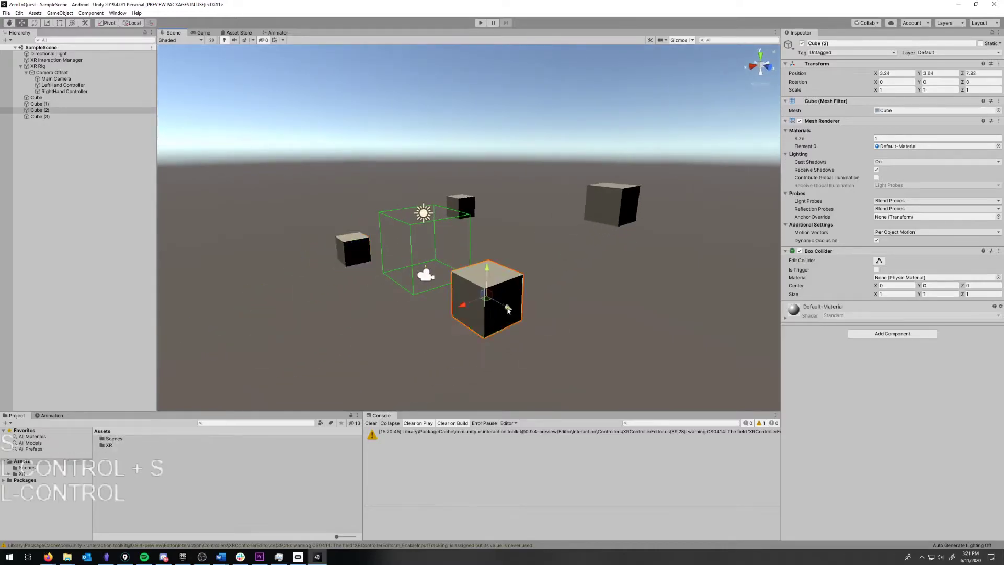
key("e")
key("r")
left_click_drag(451, 279, 500, 289)
left_click(605, 310)
right_click_drag(605, 309, 516, 338)
key("ctrl+s")
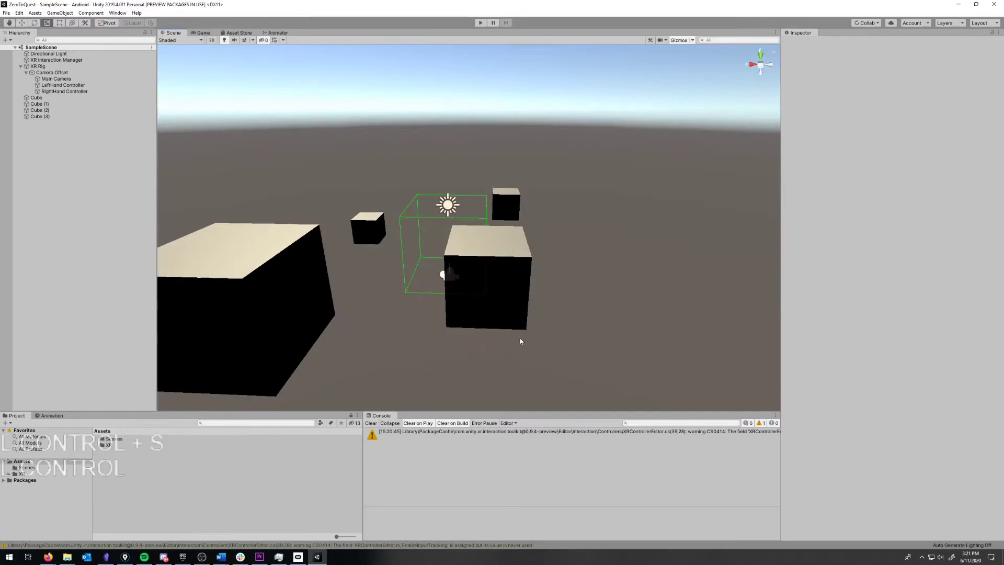
left_click(95, 189)
key("ctrl+s")
- Open the Build Settings and look at the Run Device setting for the Android platform
left_click(6, 13)
left_click(30, 91)
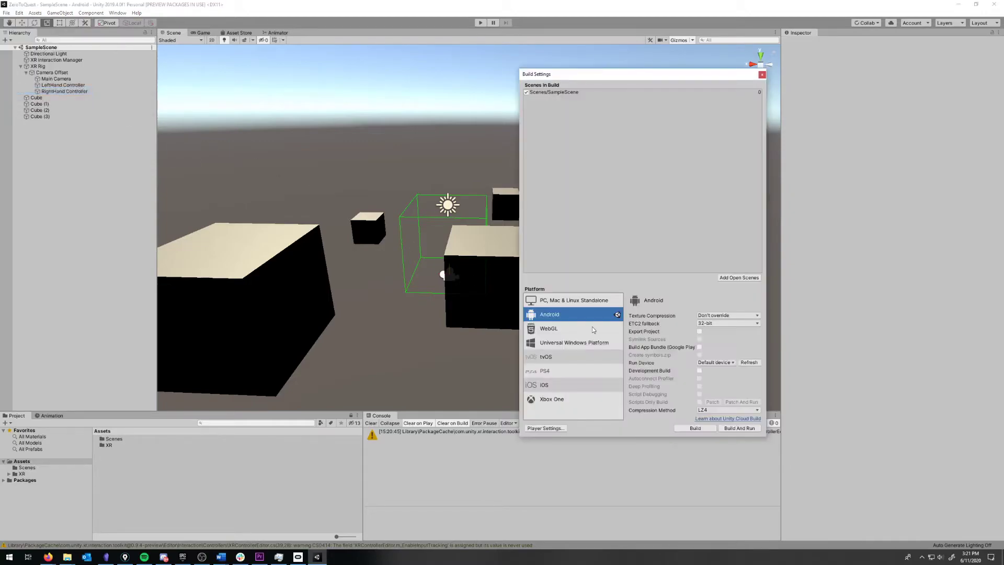
left_click_drag(576, 83, 325, 56)
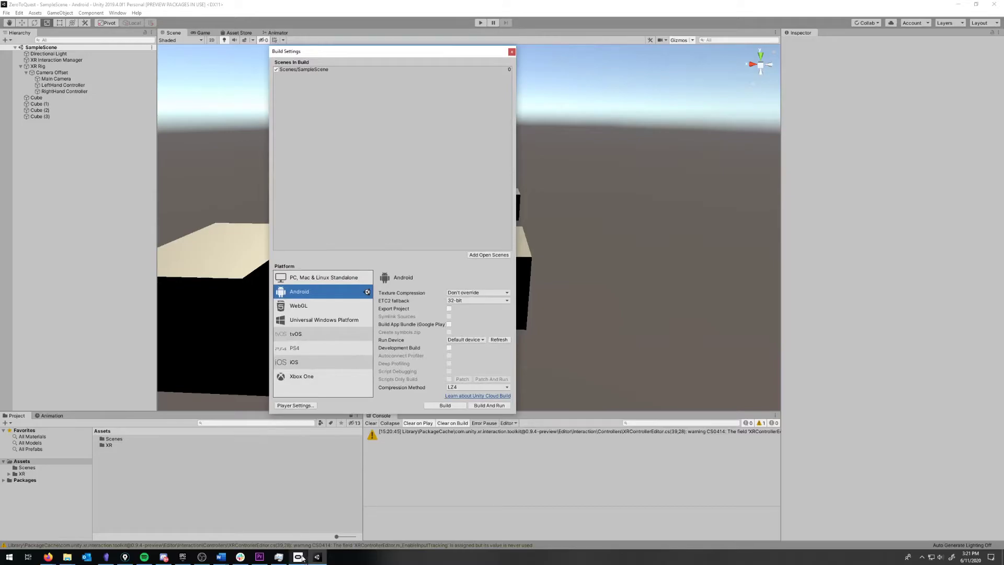
left_click(475, 341)
- Switch to the Oculus app to check the Quest's connection under Devices, and close Unity's Build Settings
left_click(298, 557)
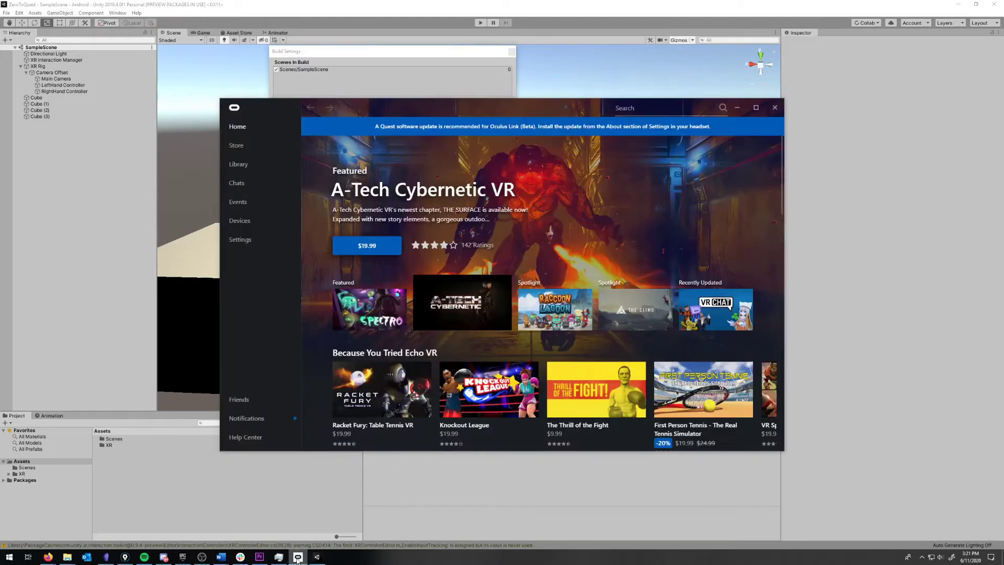
left_click(256, 166)
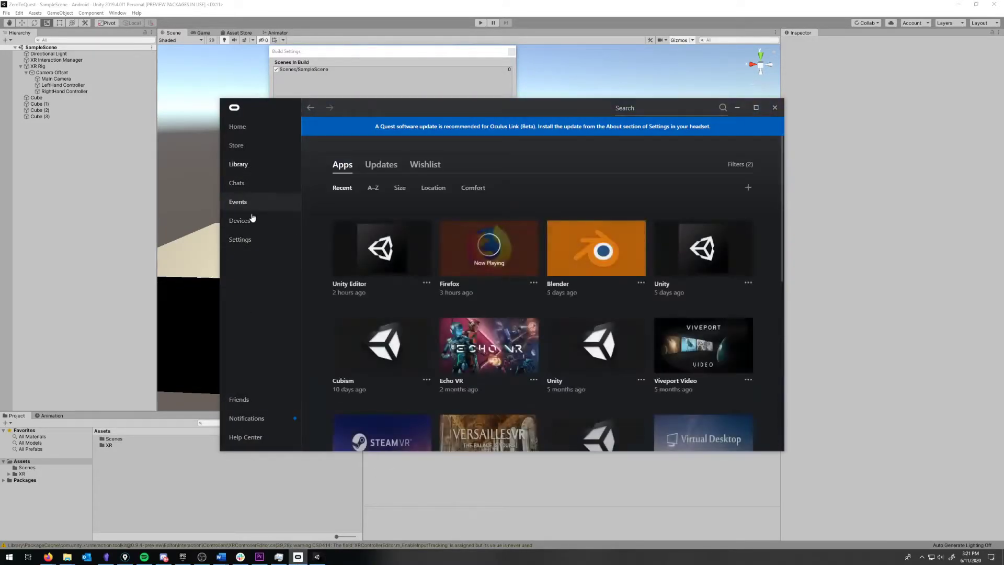
left_click(245, 220)
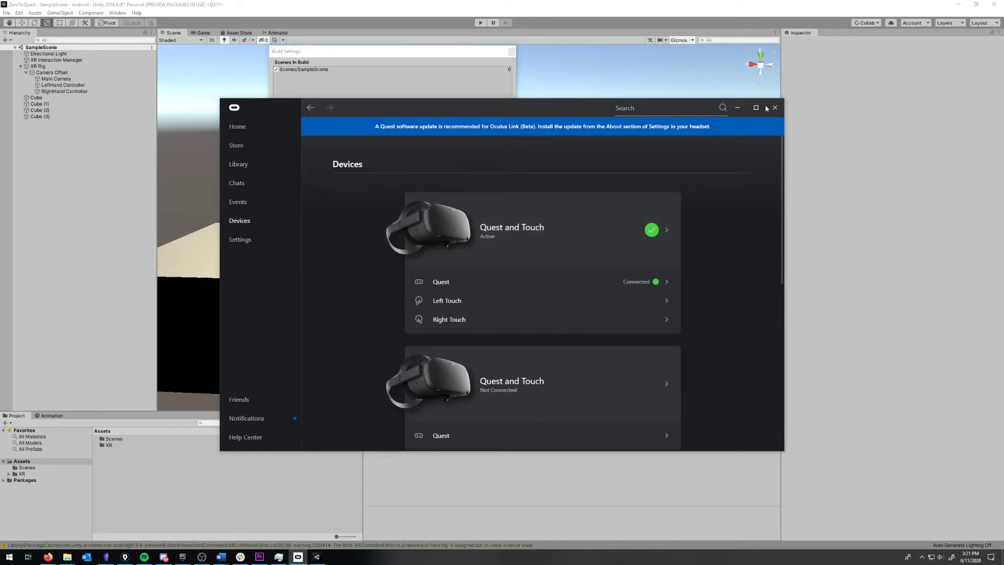
left_click(737, 108)
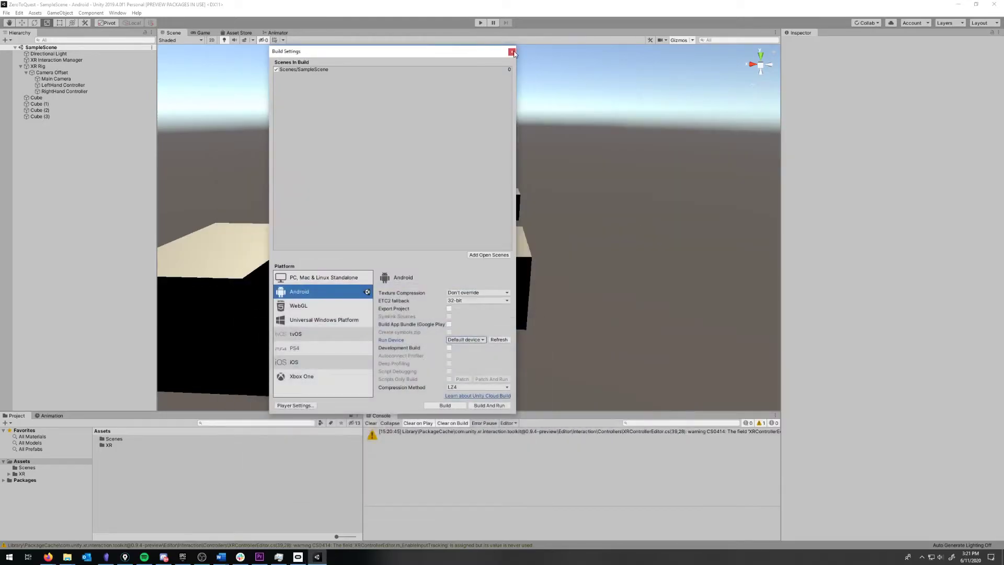
left_click(512, 52)
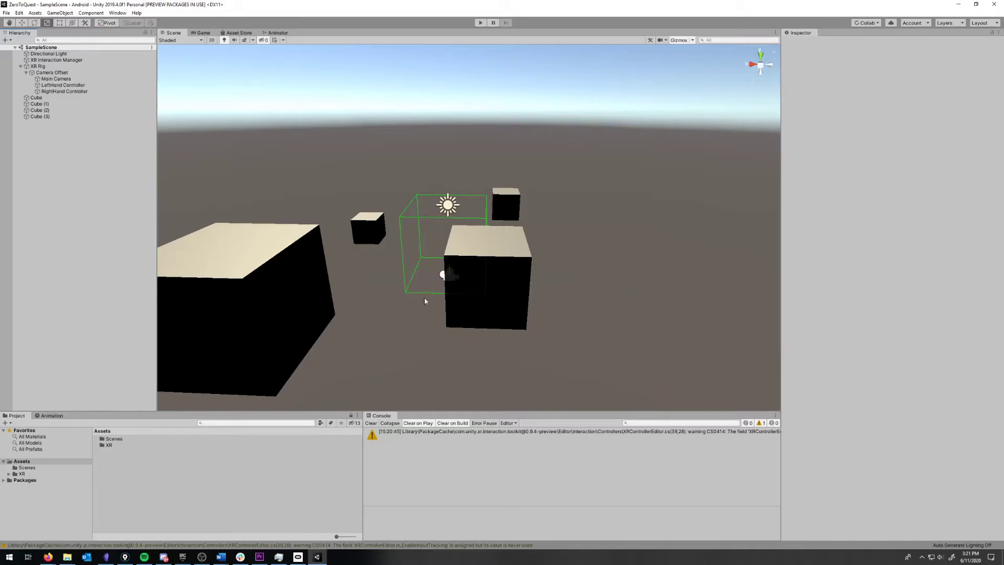
left_click(300, 557)
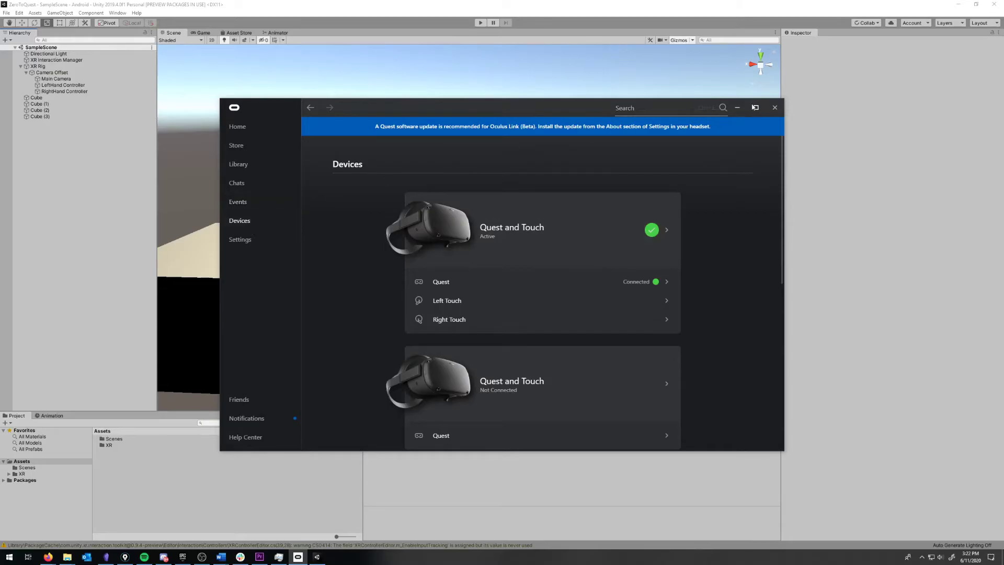
left_click(739, 108)
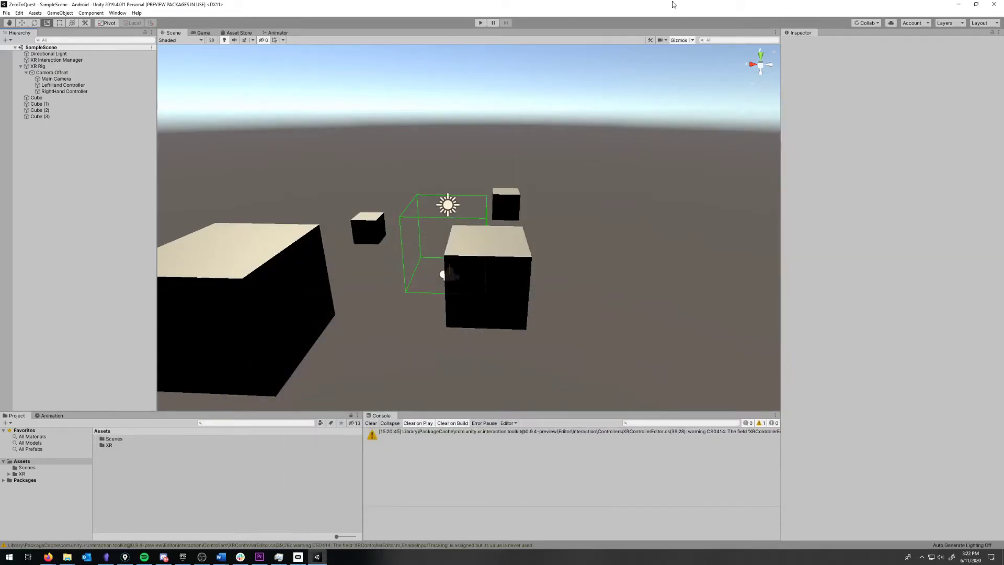
- Test the scene with the headset in Play mode and stop it
left_click(481, 23)
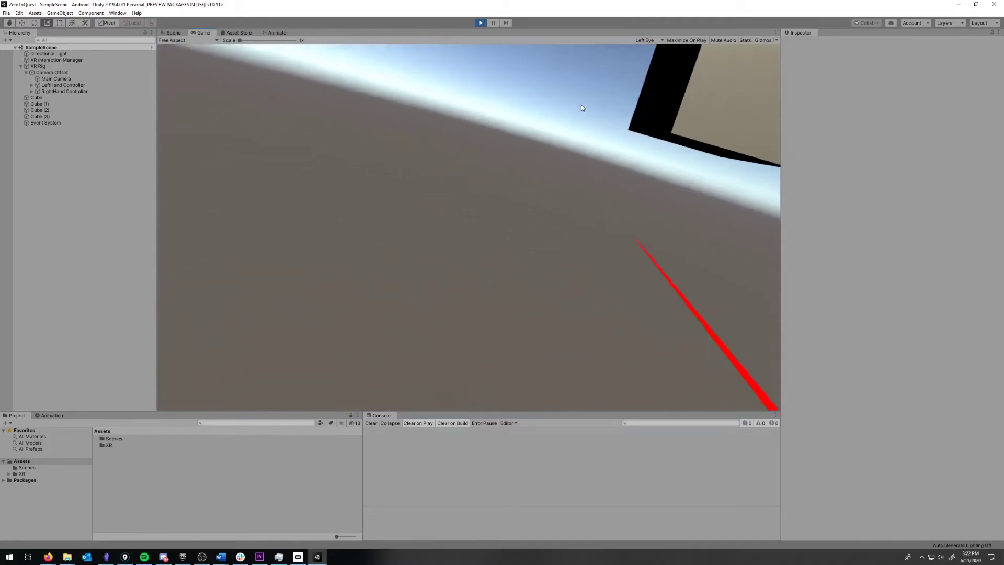
left_click(480, 23)
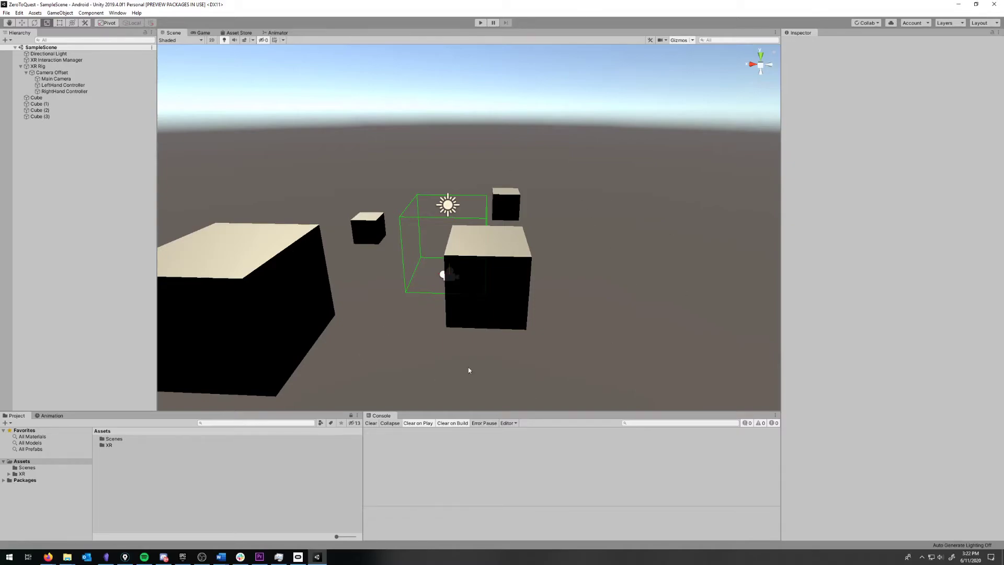
left_click_drag(414, 356, 448, 324, "alt")
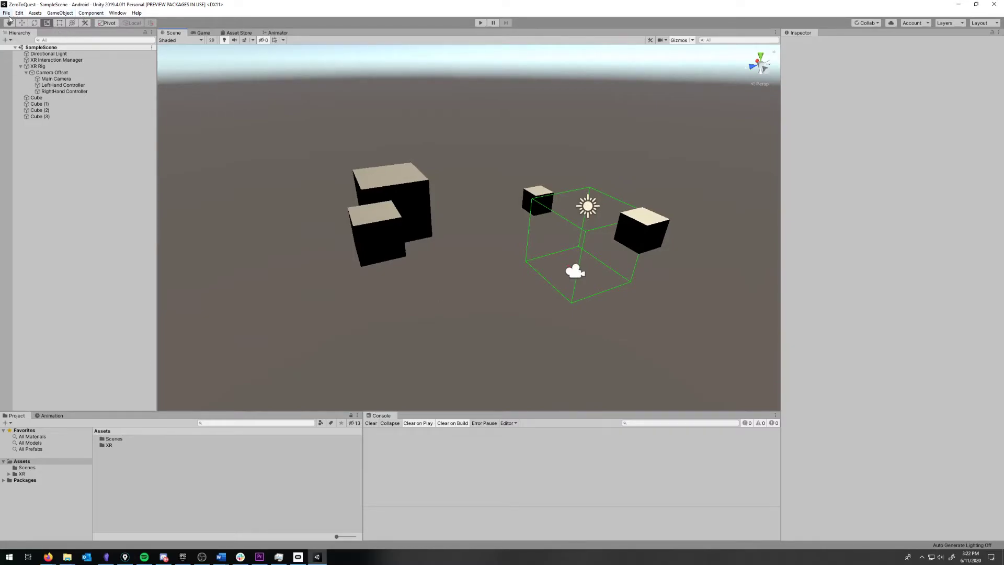
- Reopen the Build Settings and check that the Oculus Quest is among the available run devices
left_click(7, 13)
left_click(6, 12)
left_click(6, 12)
left_click(27, 90)
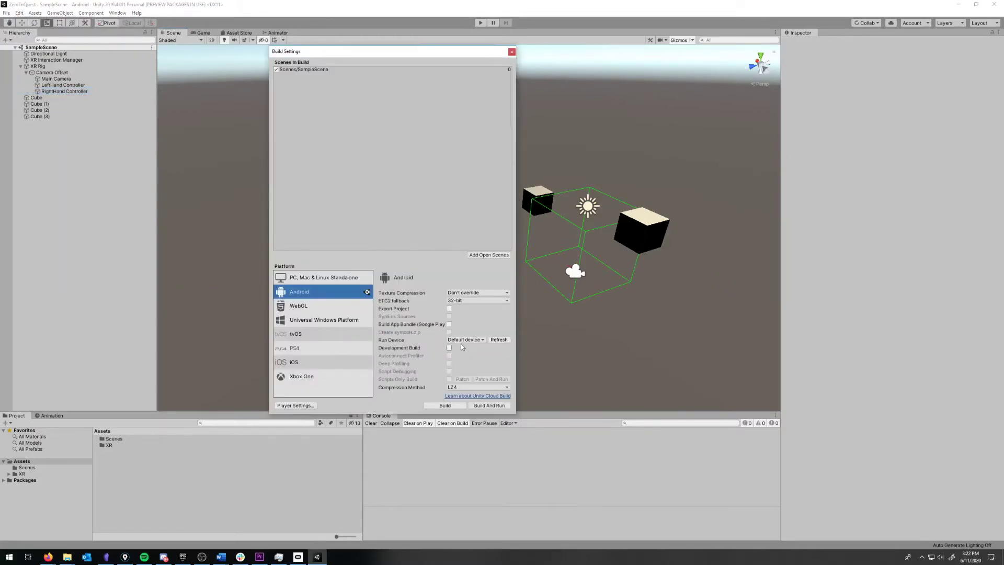
left_click(461, 341)
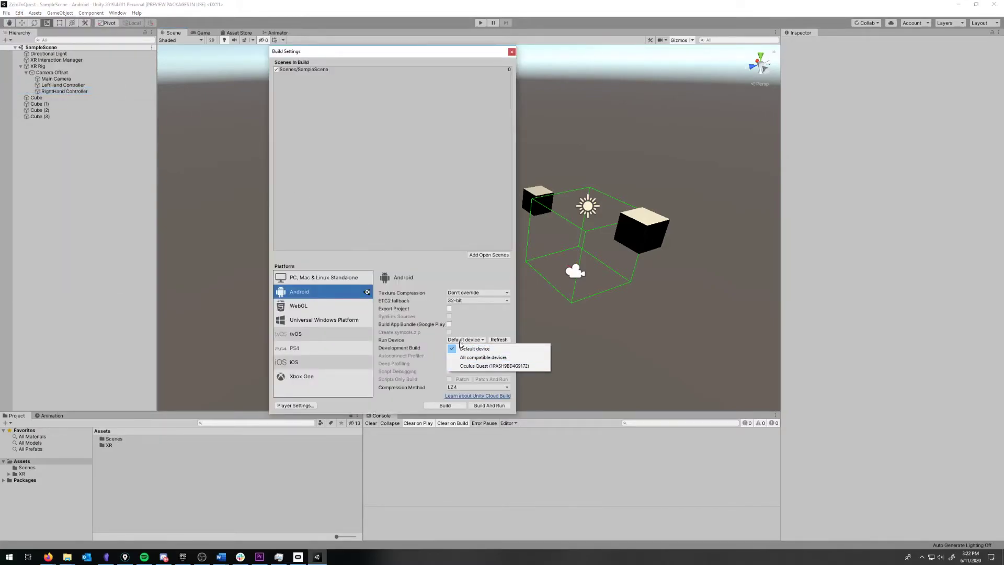
left_click(459, 342)
left_click_drag(305, 55, 368, 58)
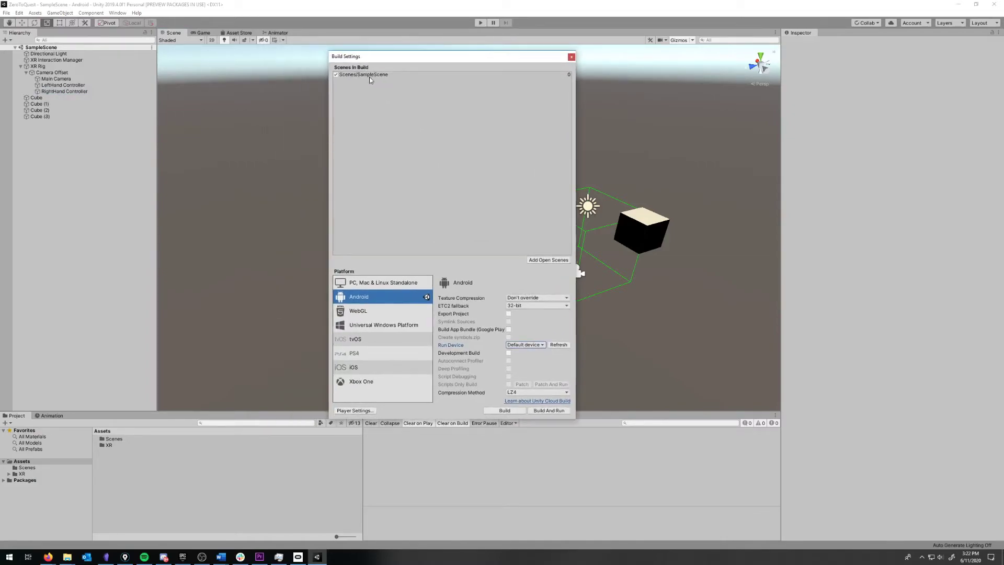
- Set the Android build's run device to the connected Oculus Quest and check the list of available devices
left_click(369, 74)
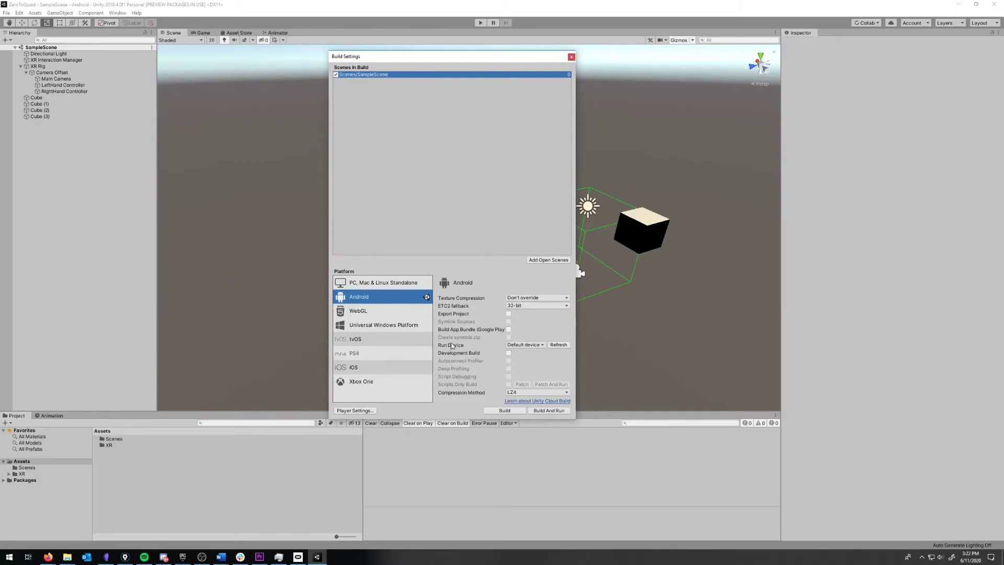
left_click(518, 346)
left_click(537, 371)
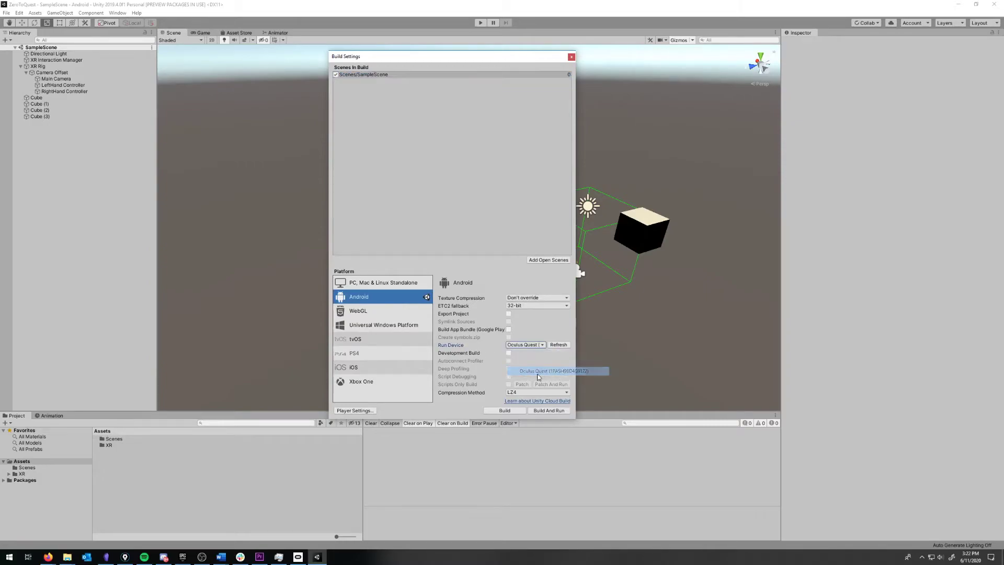
left_click(519, 347)
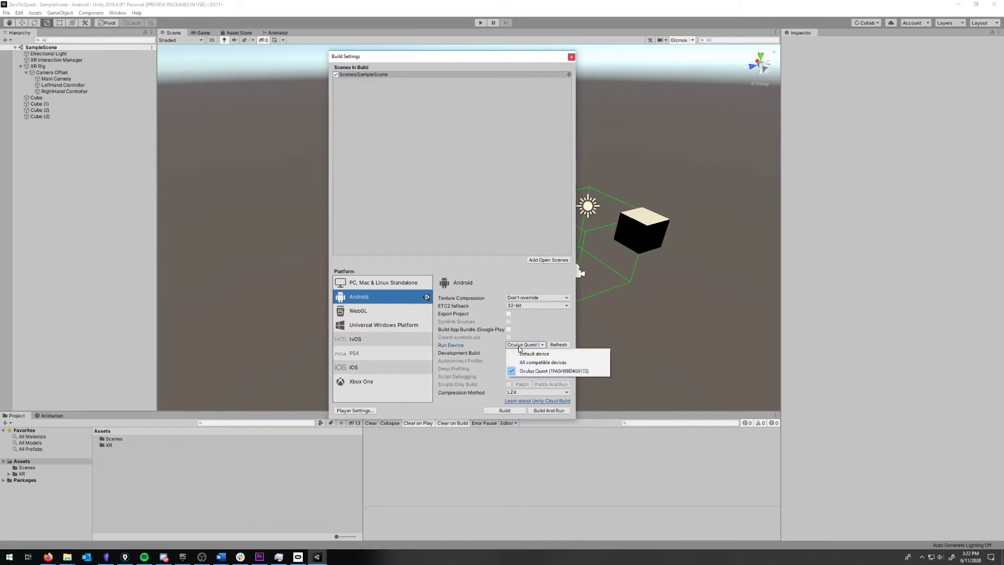
left_click(557, 347)
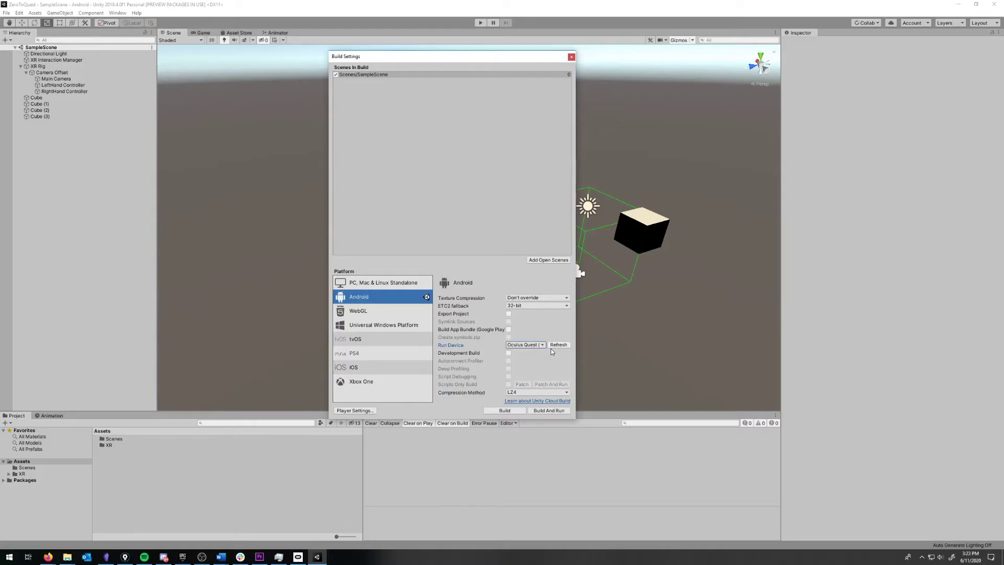
left_click(529, 347)
left_click(527, 346)
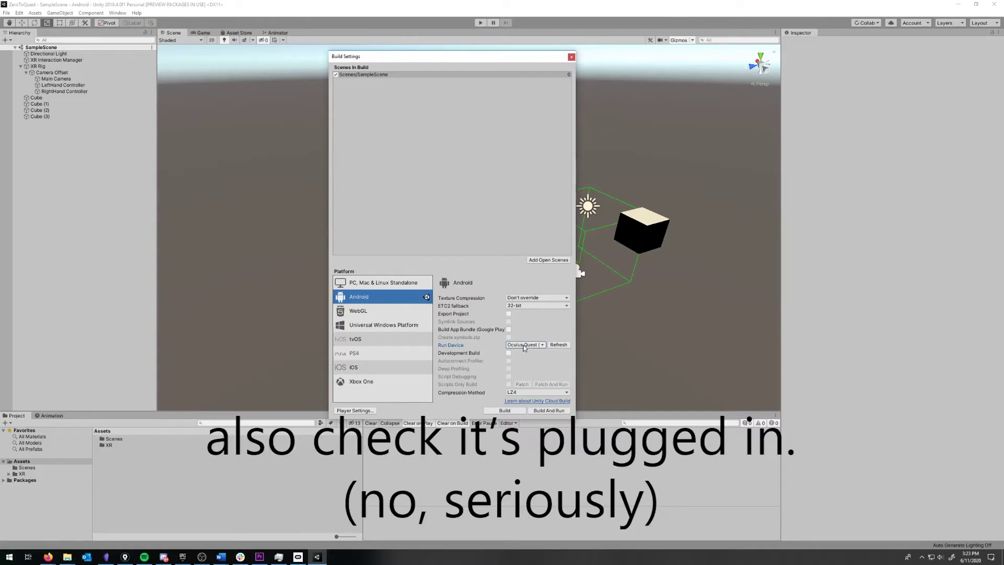
- Build and run the project on the headset, saving it as zeroToQuest in a new Builds folder inside ZeroToQuest
left_click(550, 411)
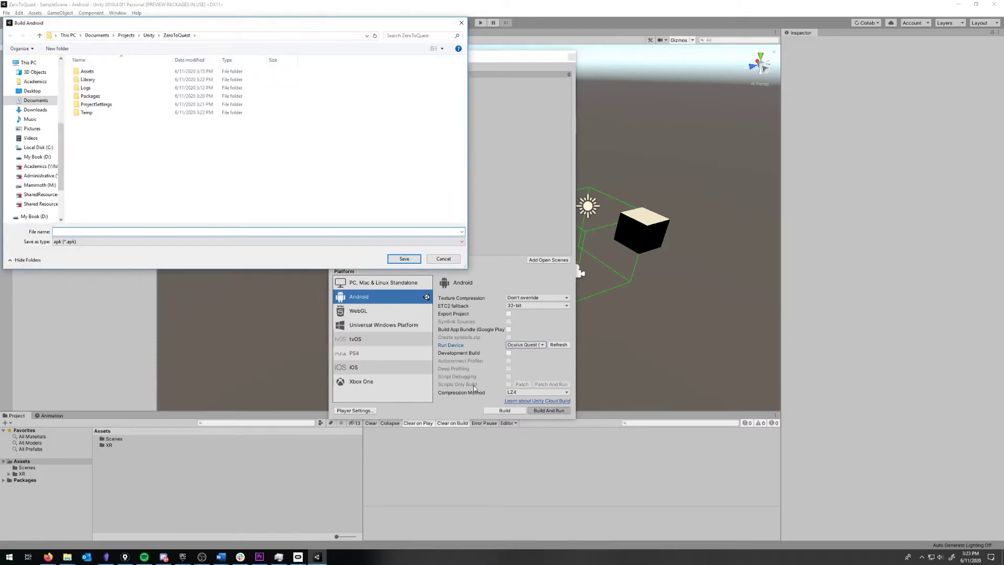
left_click(64, 53)
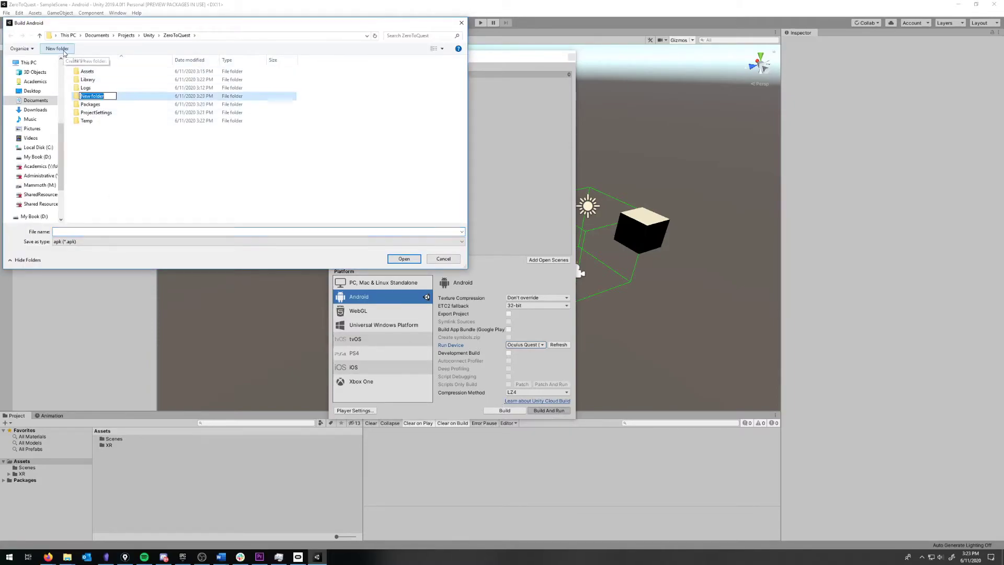
type("Builds")
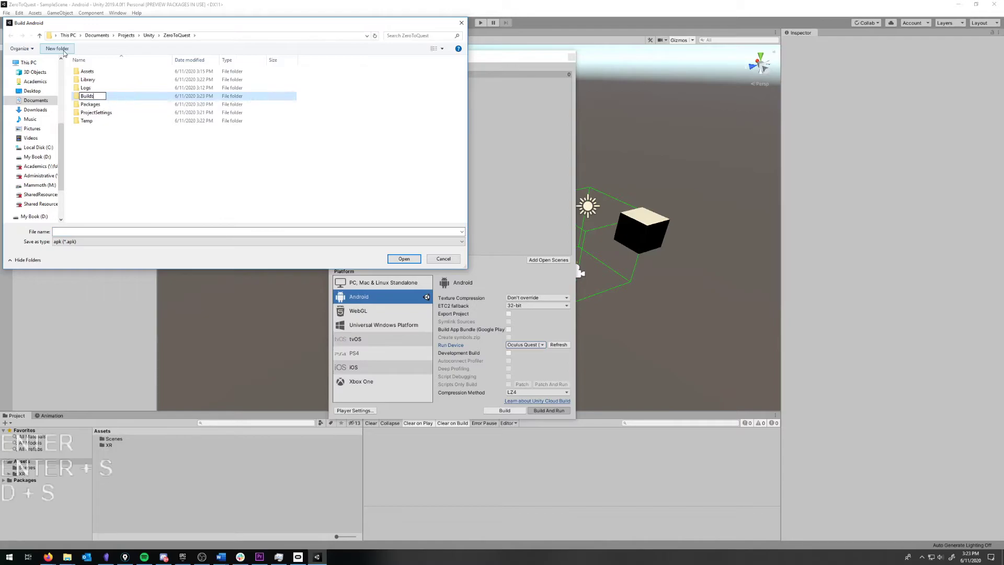
key("Return")
double_click(94, 81)
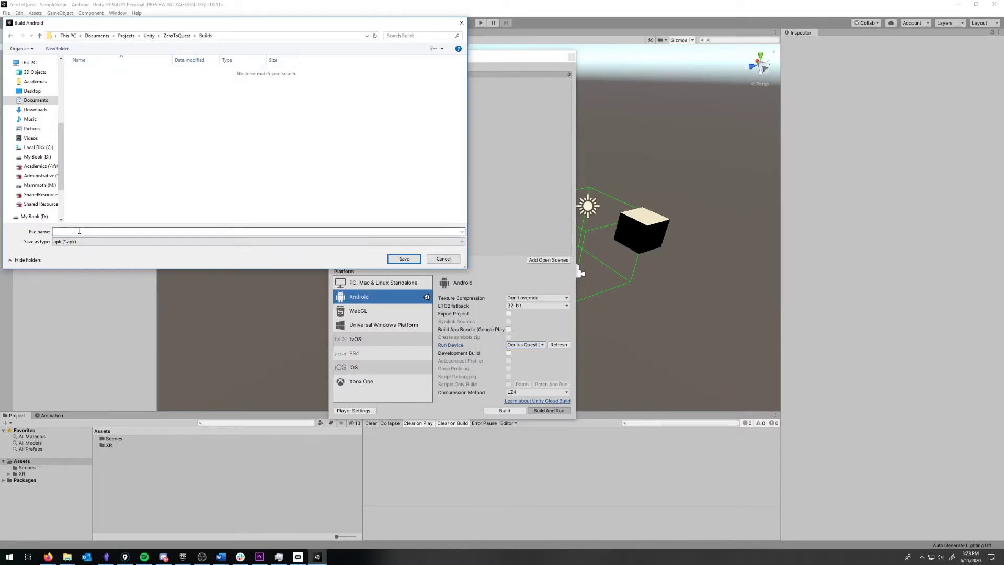
type("zeroToQuest")
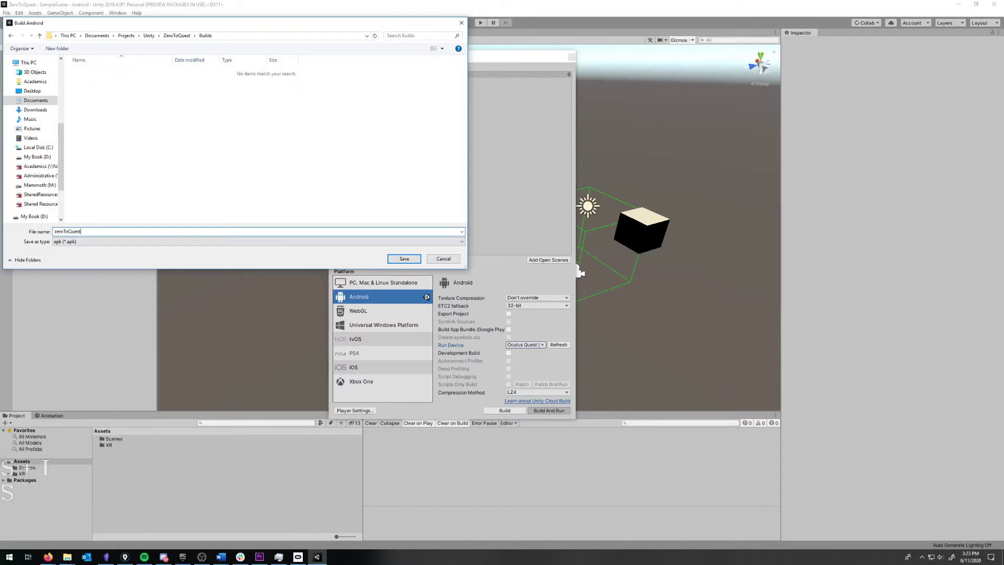
key("Return")
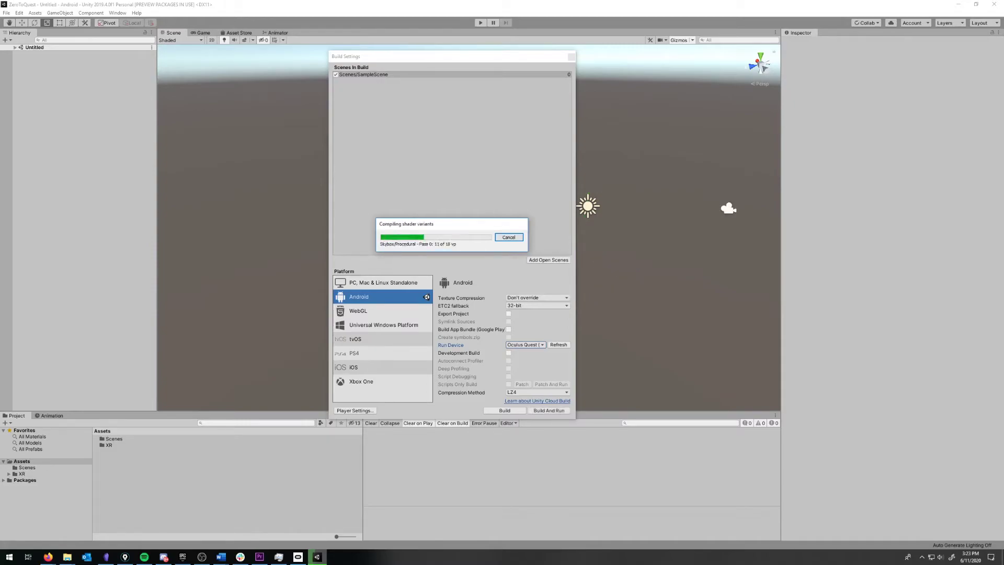
- Launch SideQuest while the build is running and bring its window into view
key("super")
type("side")
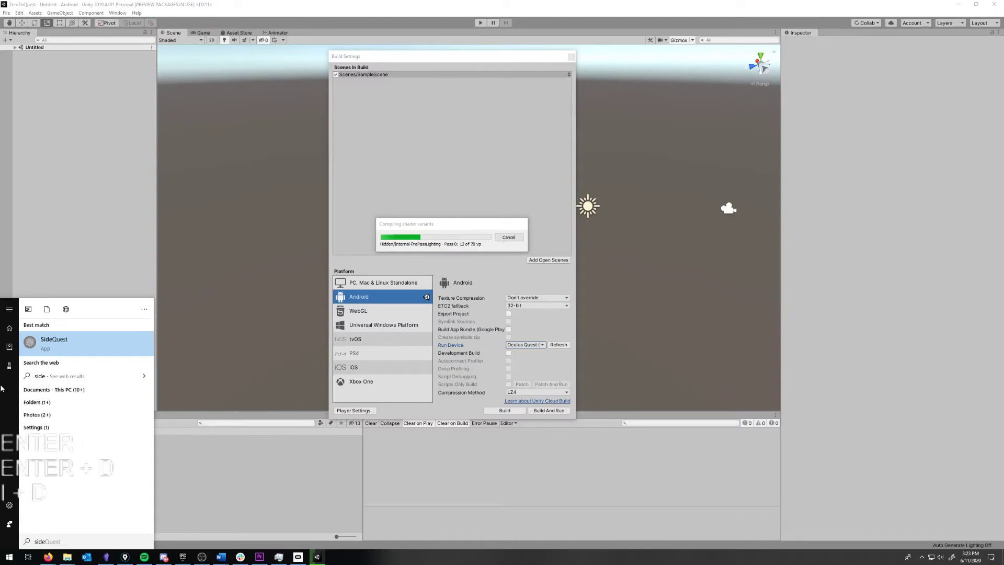
left_click(79, 343)
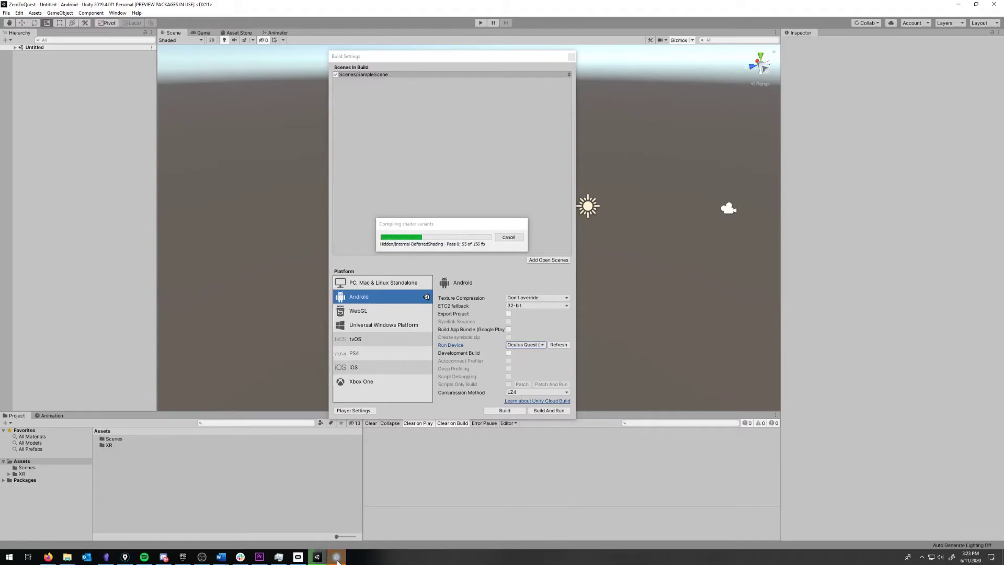
mouse_move(337, 561)
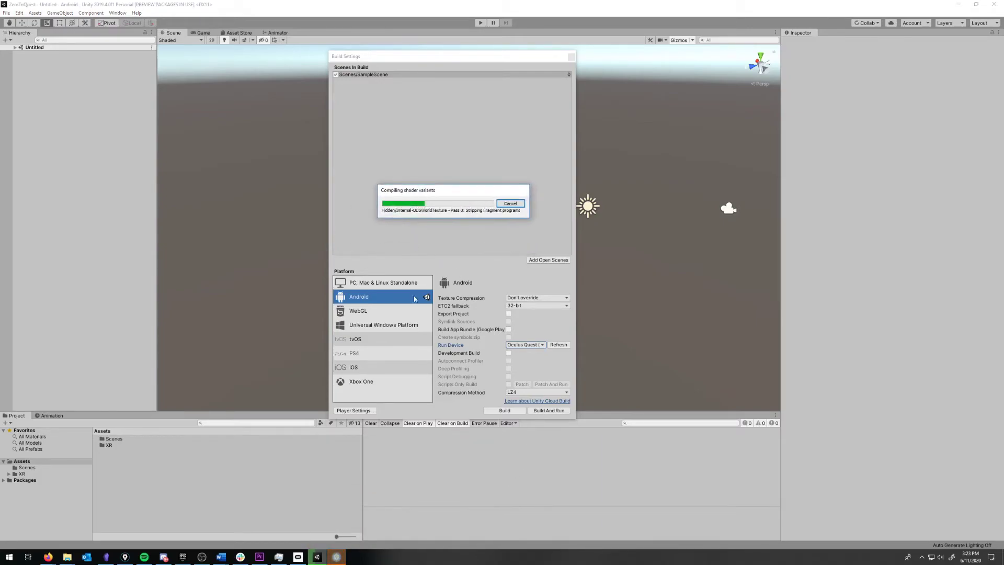
left_click(338, 557)
left_click_drag(416, 60, 471, 106)
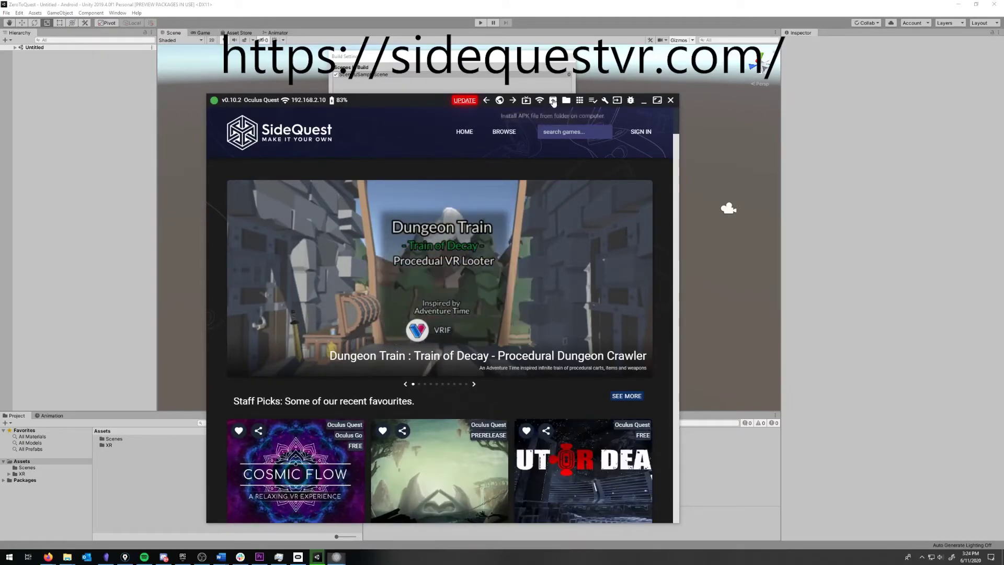
- Try to pick an APK for SideQuest from the ZeroToQuest project's Builds folder, then cancel and minimise SideQuest
left_click(553, 101)
left_click_drag(497, 247, 451, 256)
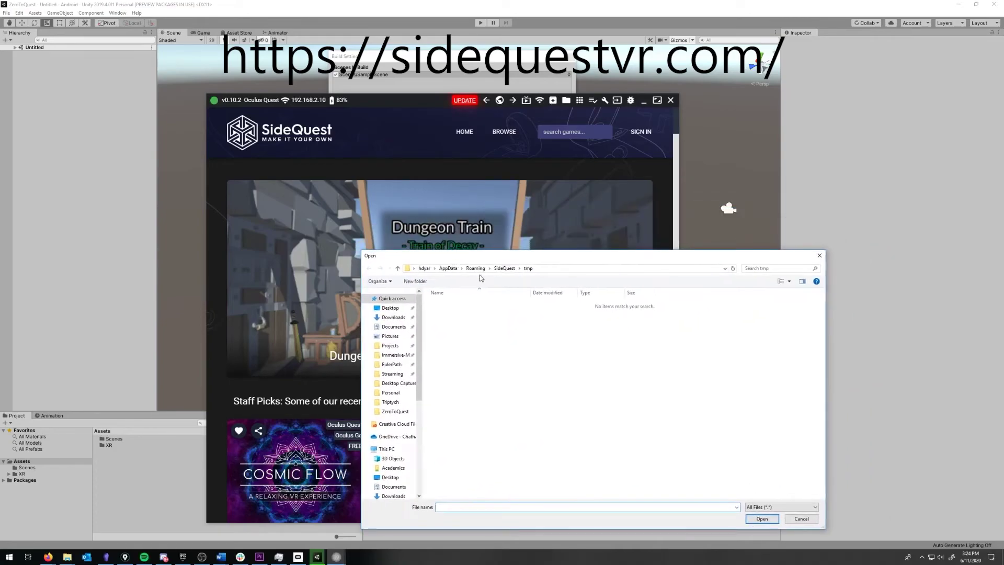
left_click(392, 345)
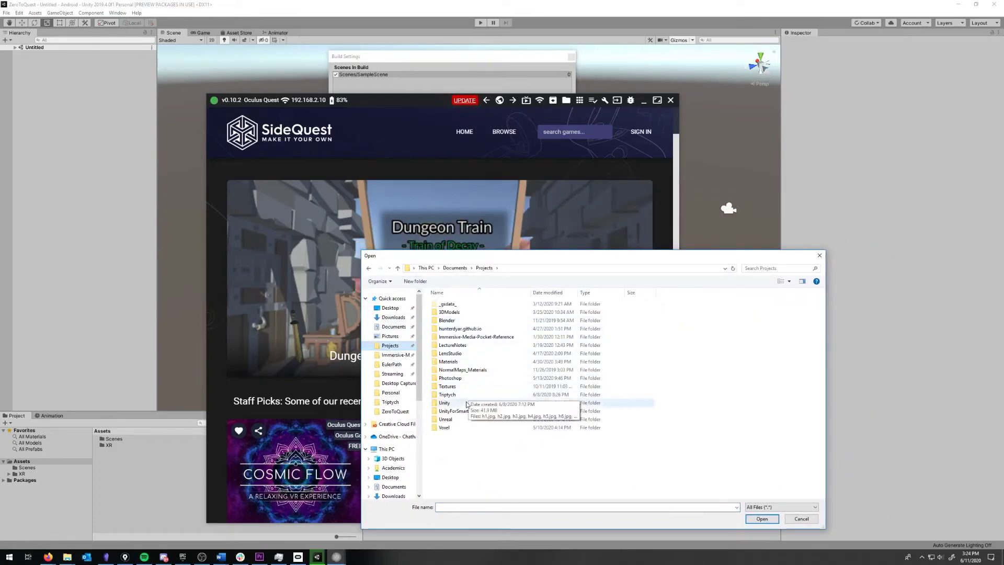
double_click(450, 403)
double_click(455, 304)
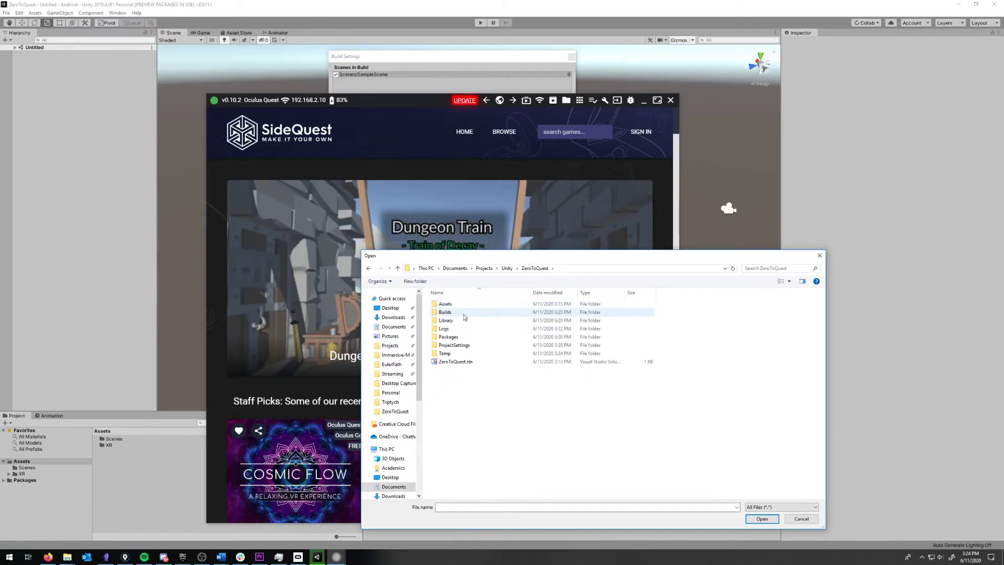
double_click(463, 313)
left_click_drag(367, 102, 742, 178)
left_click(503, 270)
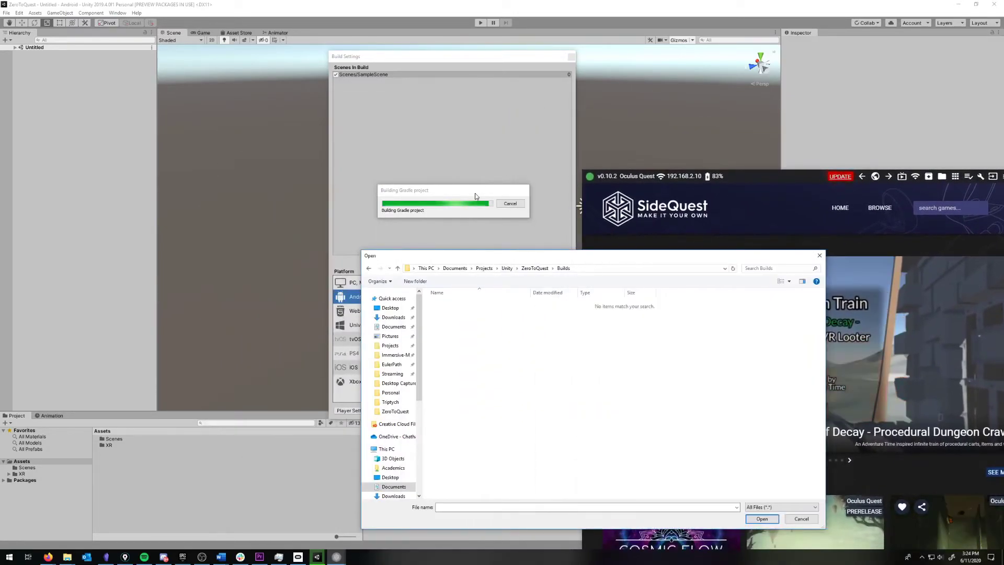
left_click(820, 255)
left_click_drag(792, 178, 418, 85)
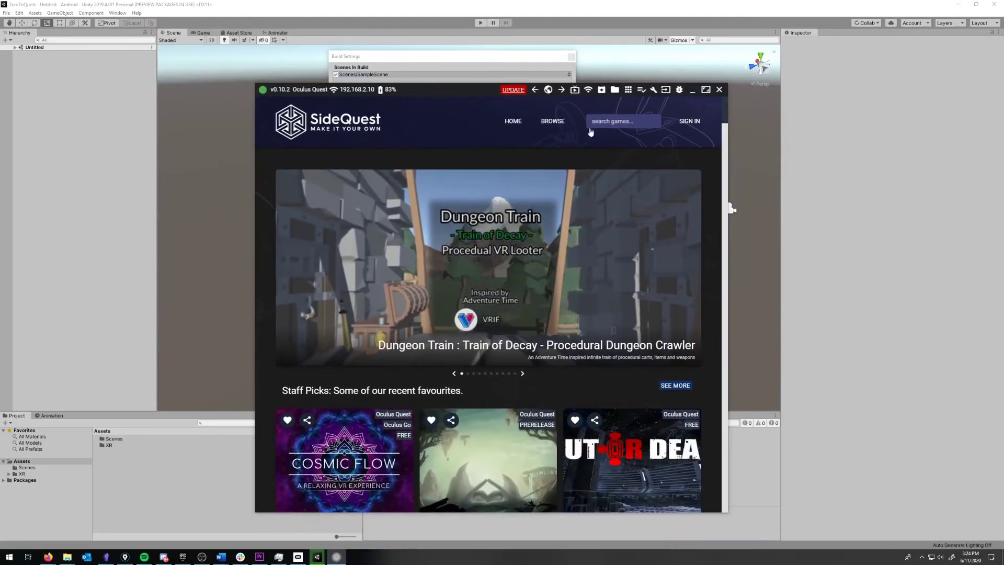
left_click(691, 93)
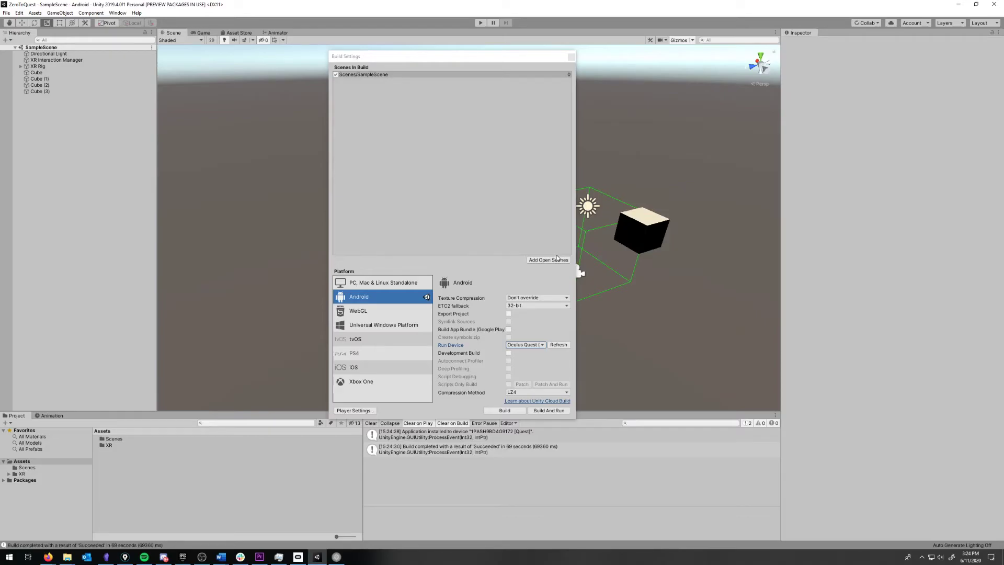
- Reopen SideQuest, select zeroToQuest.apk in the ZeroToQuest project's Builds folder, and switch back to Unity
left_click(336, 556)
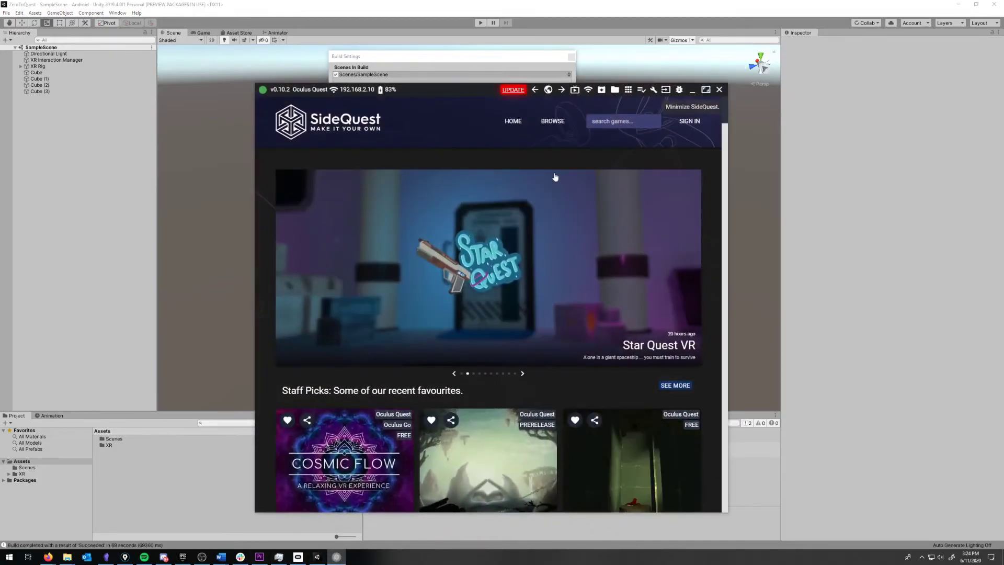
left_click(615, 89)
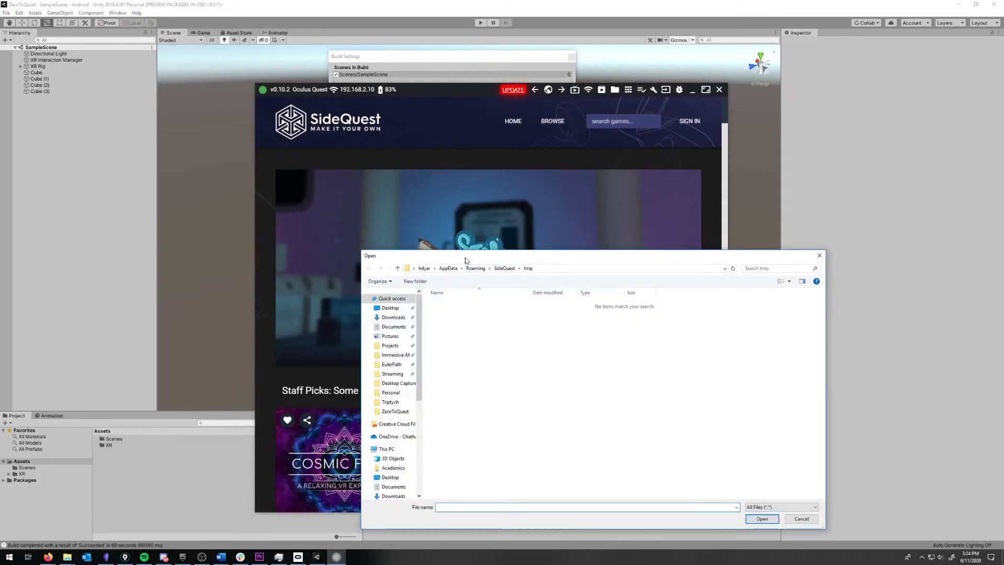
left_click(390, 345)
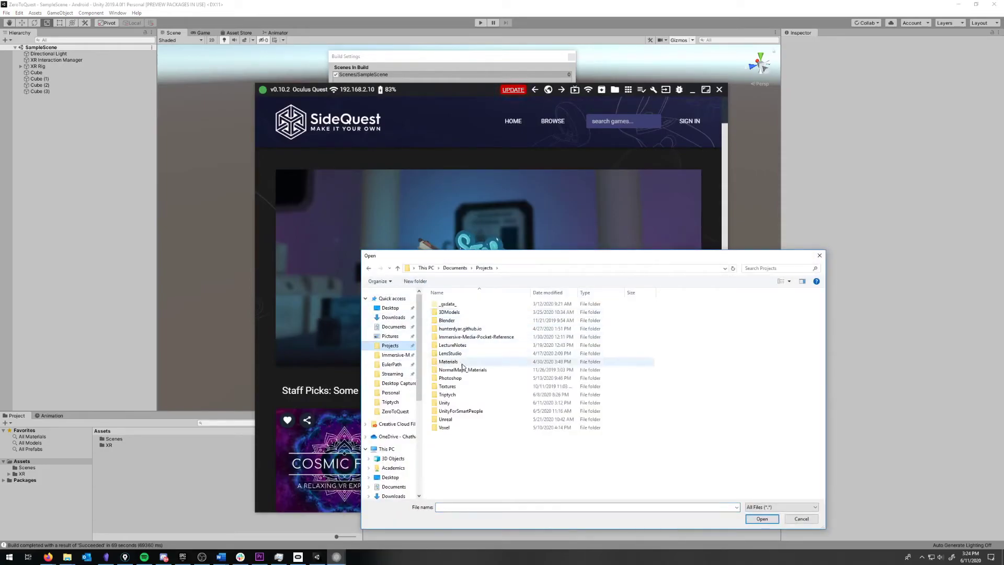
double_click(446, 403)
double_click(456, 312)
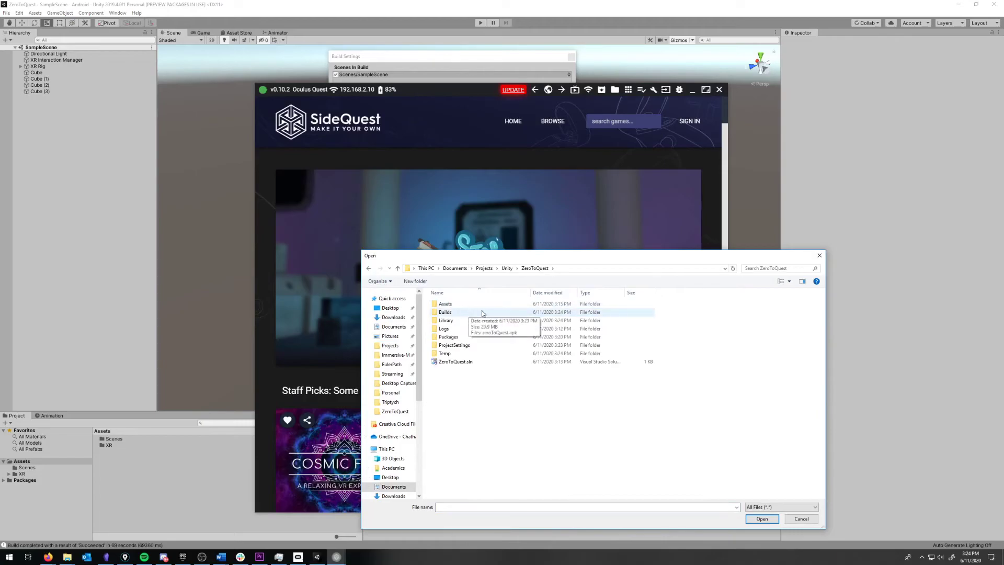
double_click(484, 314)
left_click(503, 304)
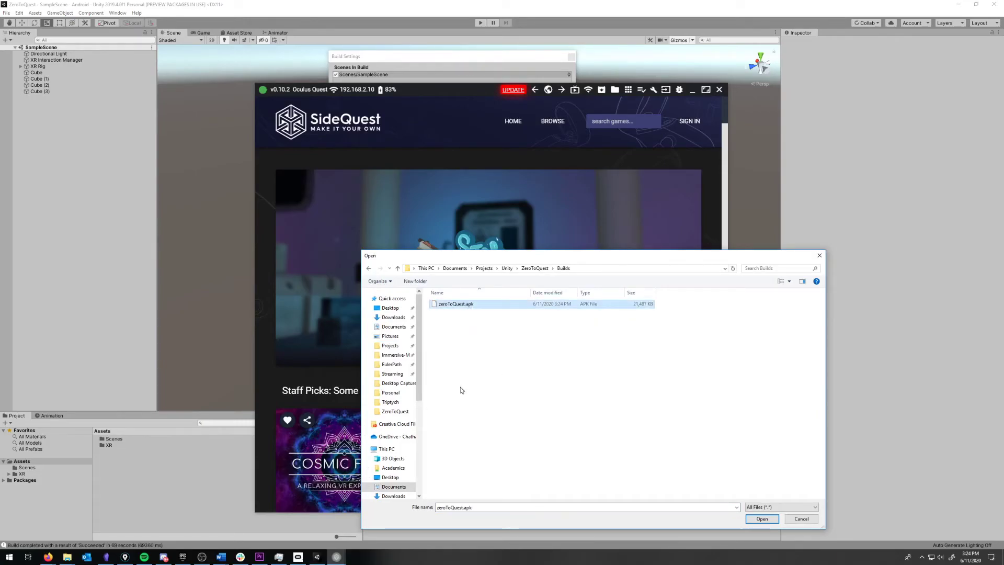
left_click(317, 557)
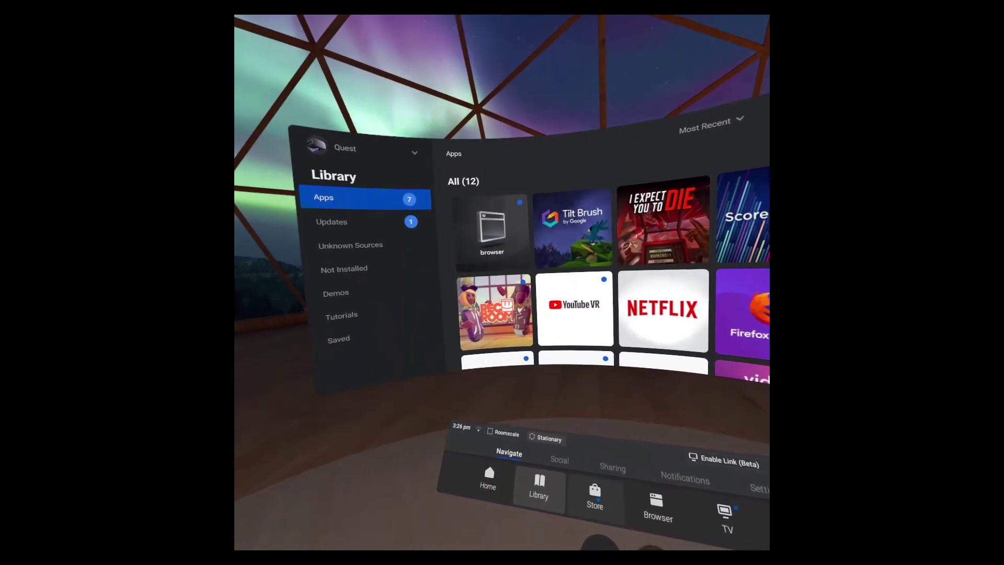
- Launch ZeroToQuest from the Unknown Sources section of the headset's app library
left_click(595, 500)
left_click(538, 484)
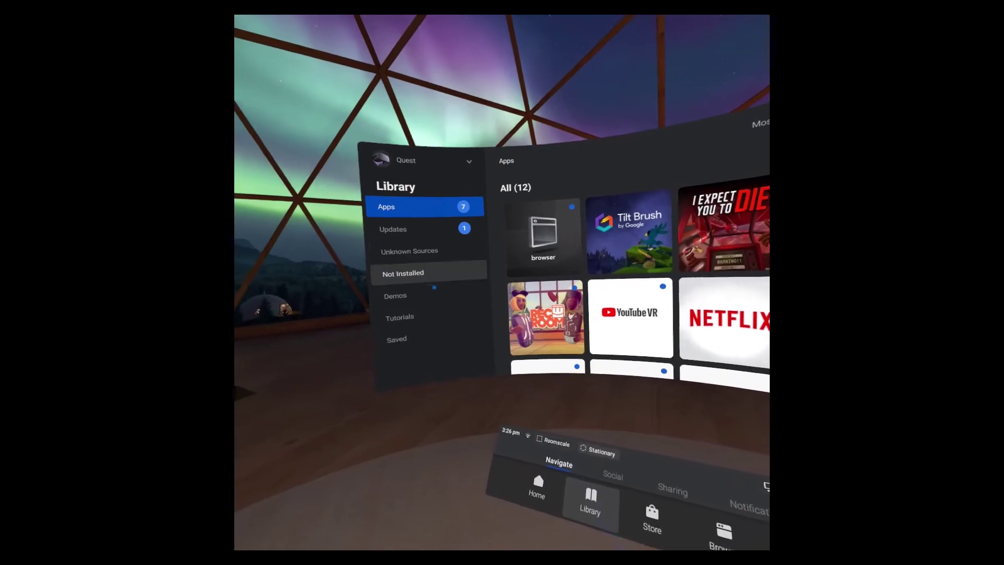
left_click(450, 247)
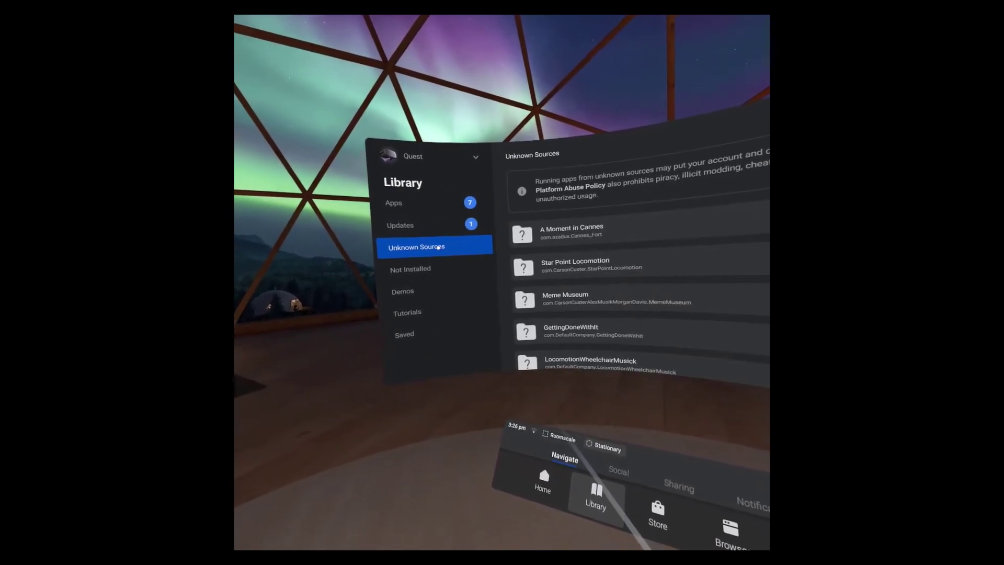
scroll(524, 285, "down", 10)
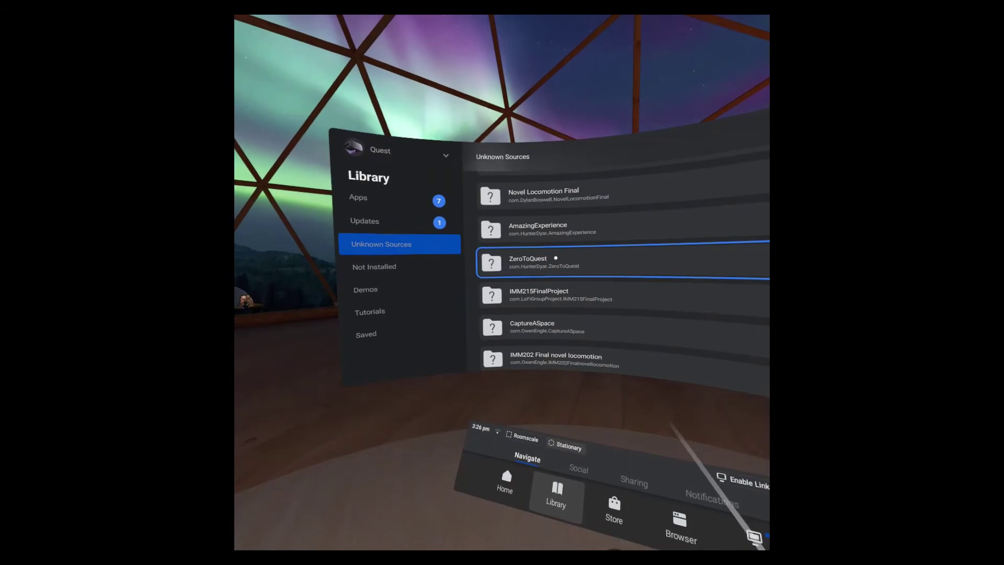
left_click(523, 264)
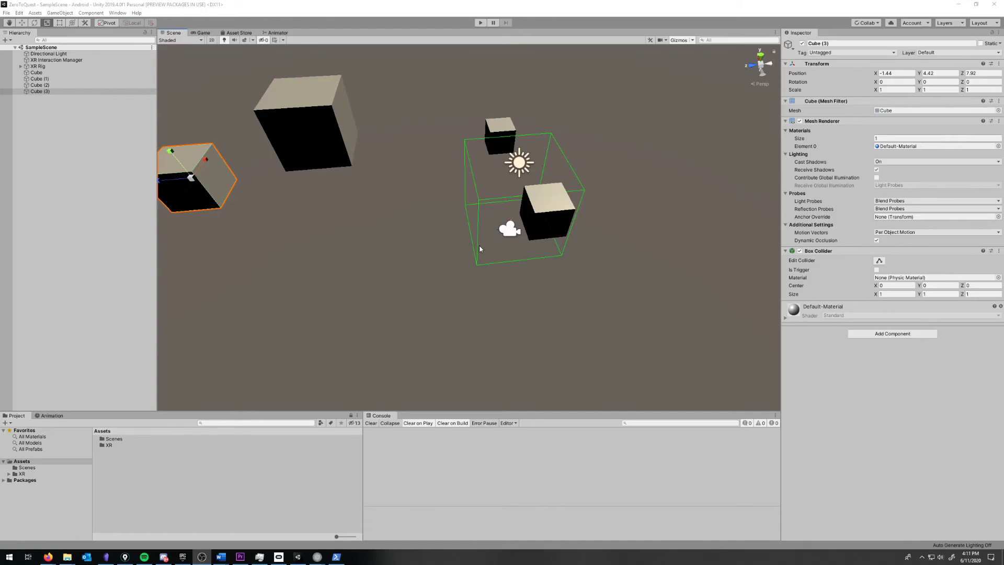
- Check the XR Legacy Input Helpers package in the Package Manager, then seed the project's XR input bindings
left_click(118, 13)
left_click(313, 220)
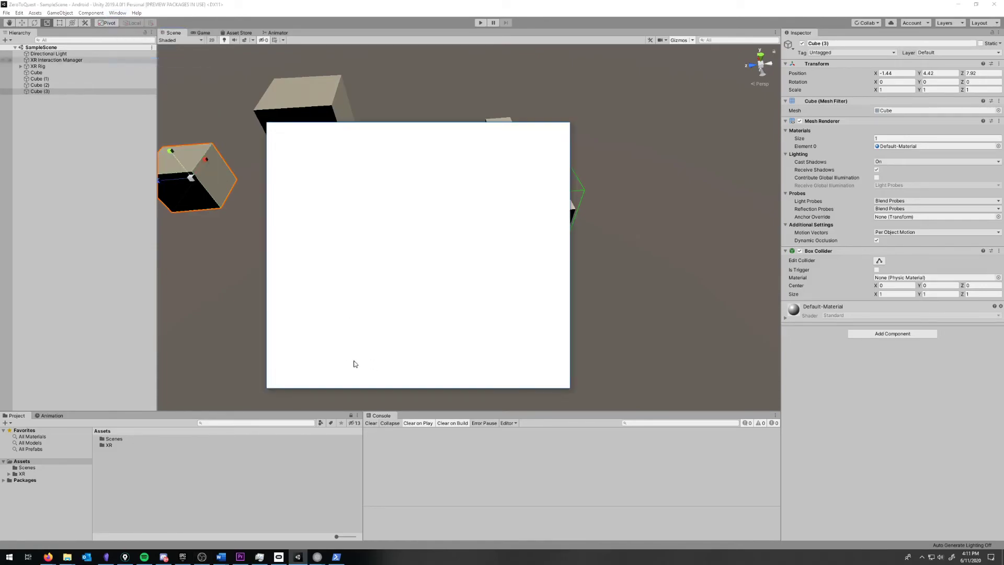
left_click(329, 362)
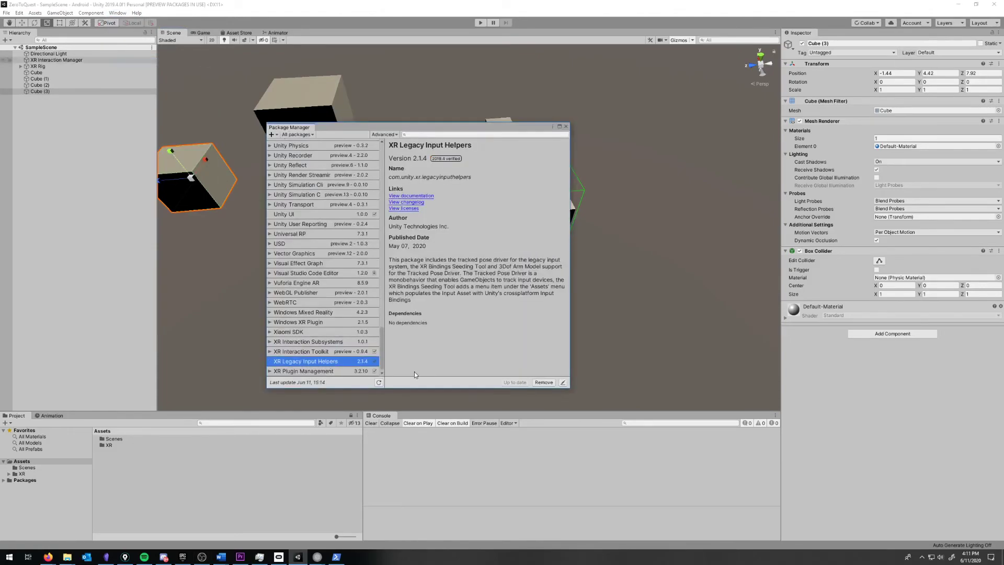
left_click(566, 128)
left_click(36, 13)
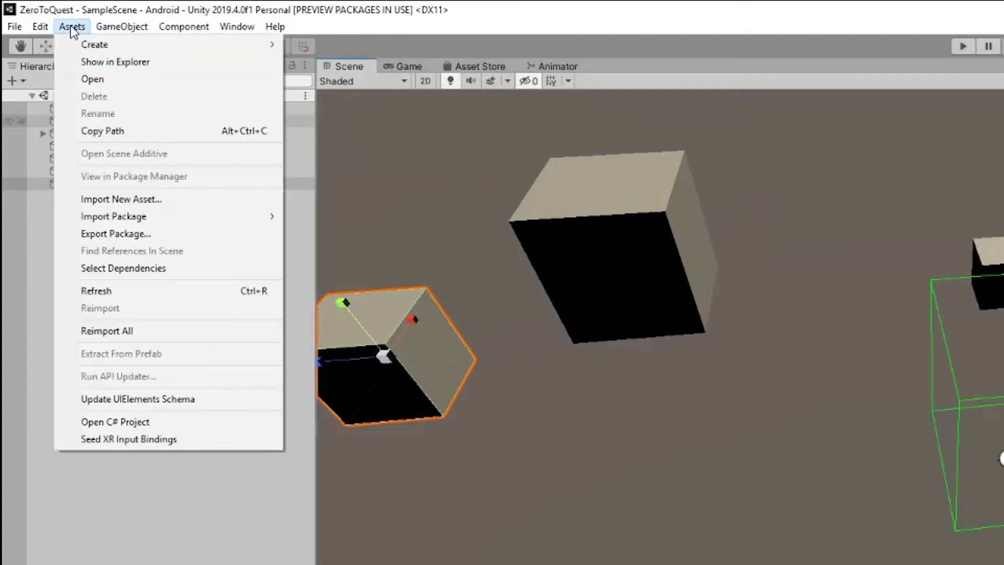
left_click(184, 443)
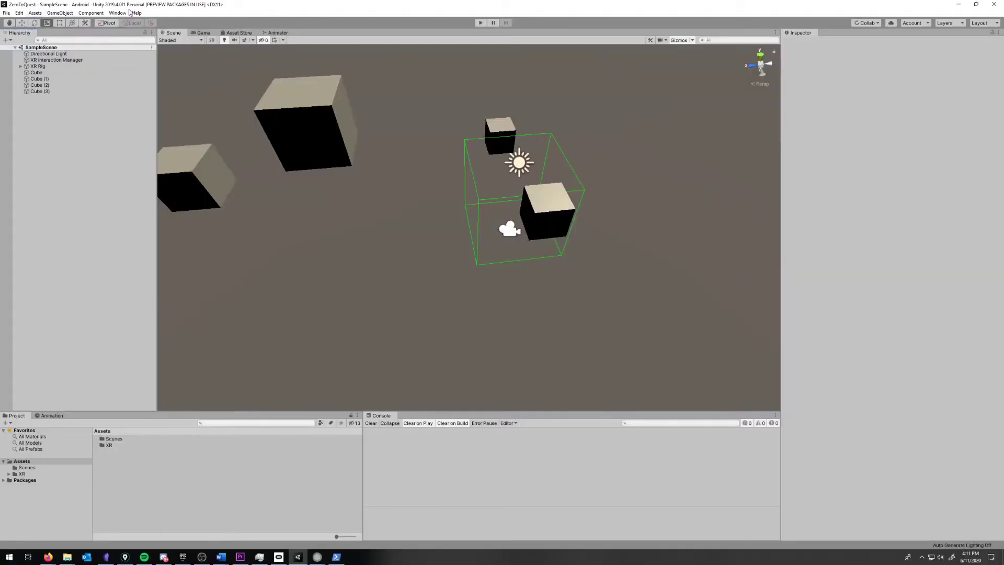
- Open the Input Manager in the project settings, expand the axes list and examine the Jump axis and its positive button
left_click(124, 13)
mouse_move(19, 12)
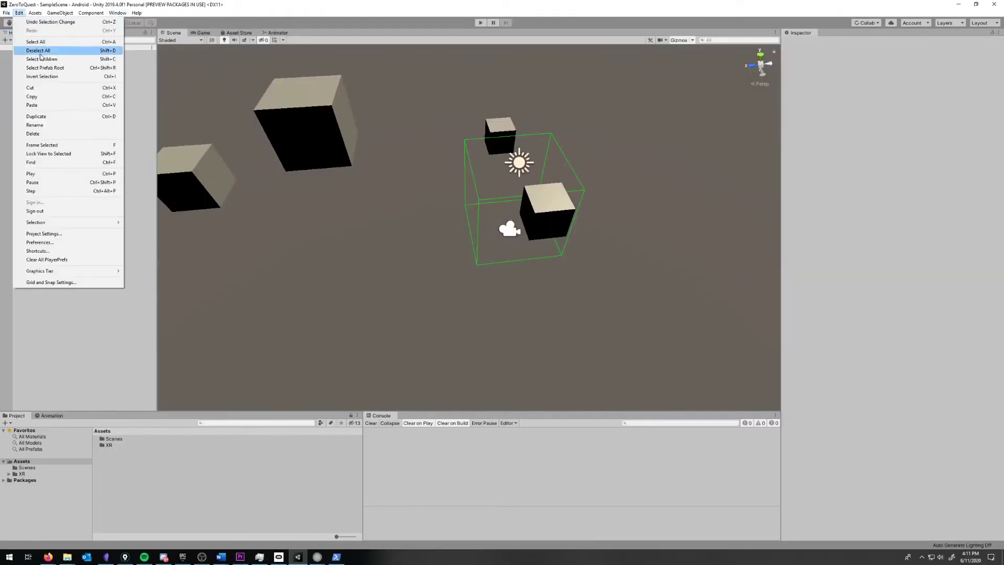
left_click(71, 235)
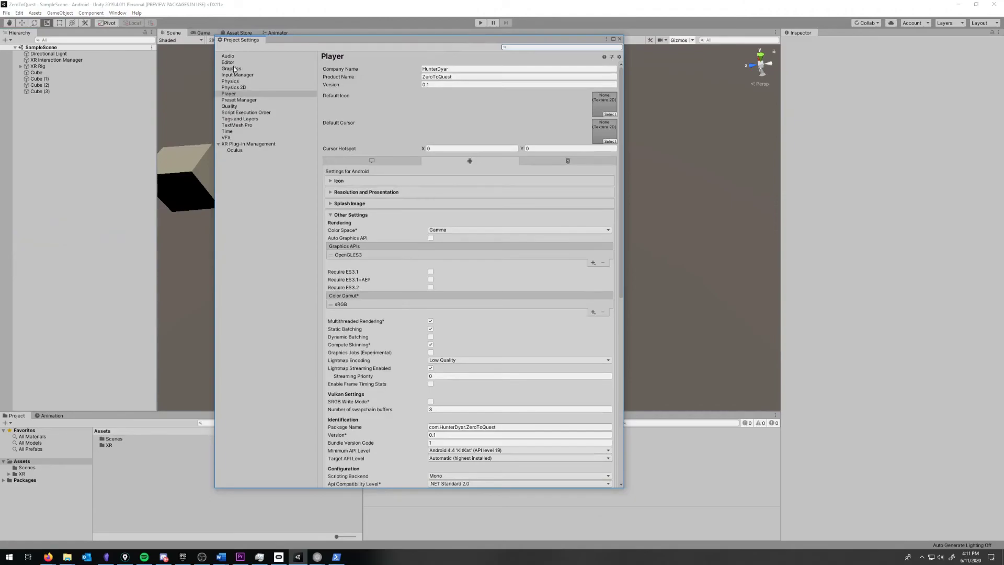
left_click(237, 75)
left_click(330, 85)
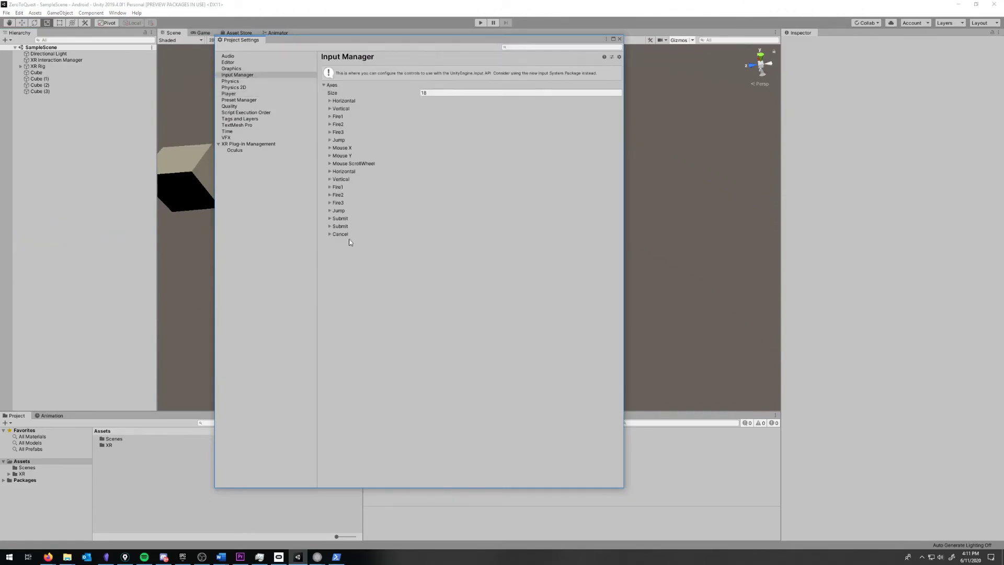
left_click(335, 140)
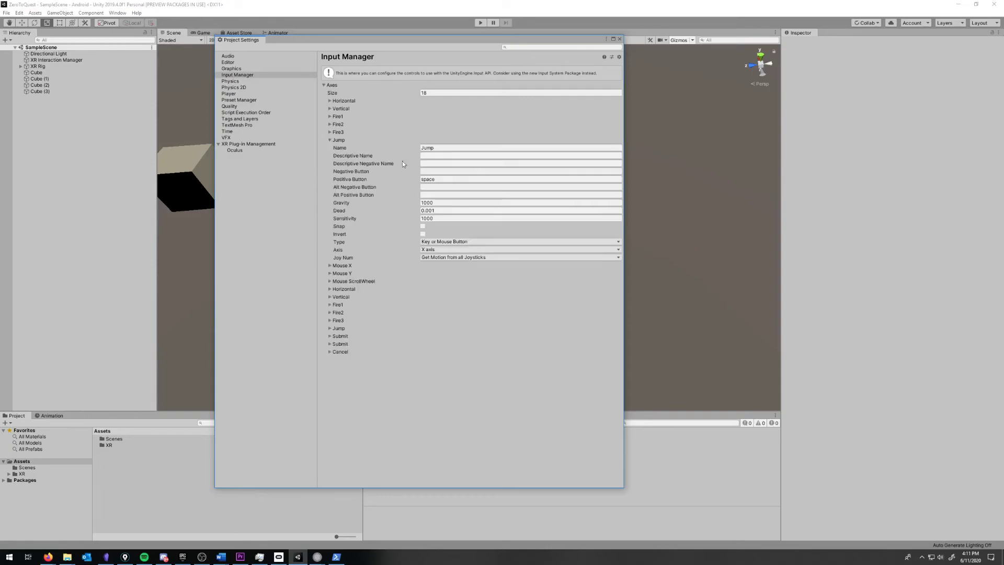
left_click(399, 179)
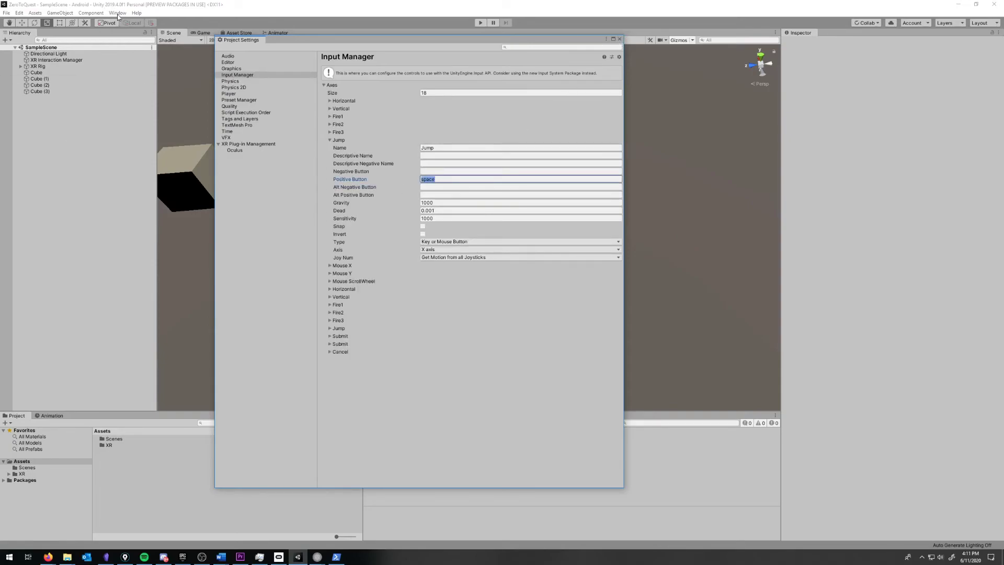
- Seed the project with the XR input bindings
left_click(35, 12)
left_click(66, 221)
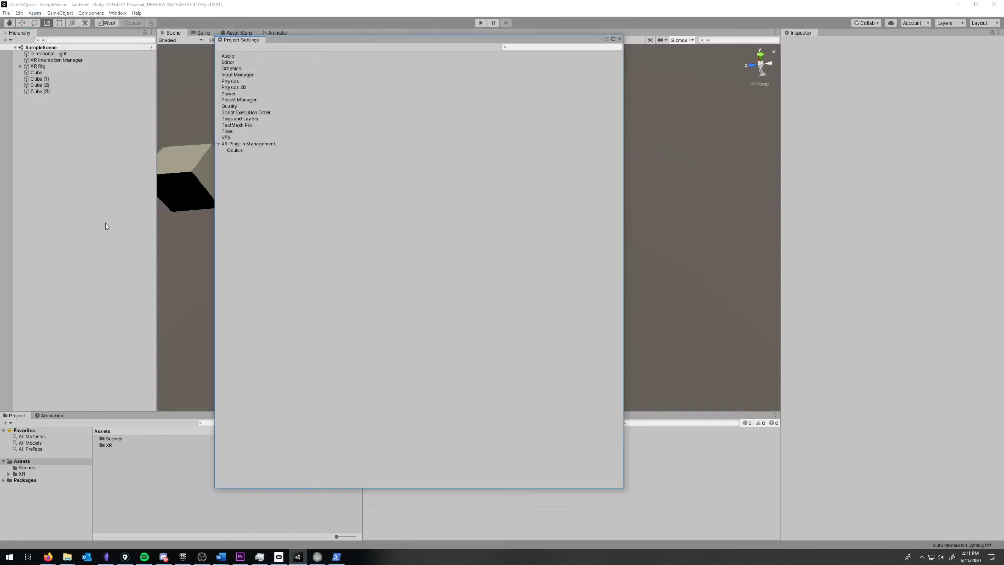
left_click(37, 12)
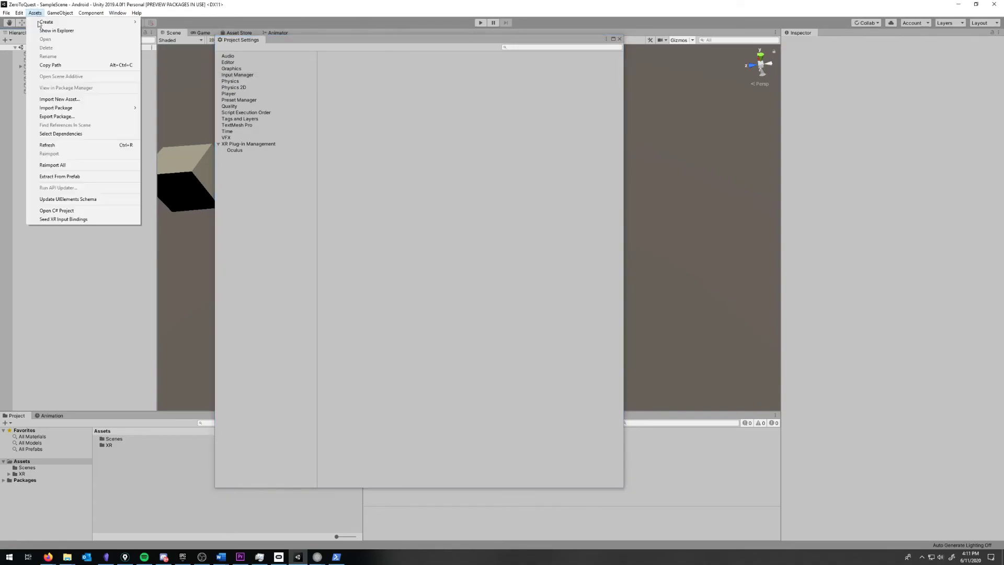
left_click(307, 233)
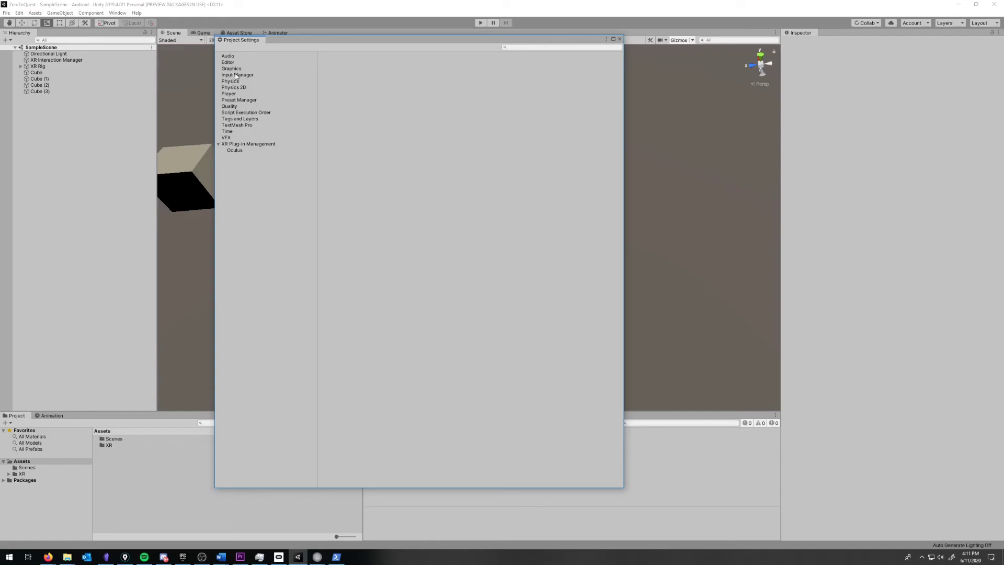
- Review the XRI axes in the Input Manager, examining XRI_Left_Secondary2DAxis_Horizontal and the left controller entries, then close the project settings
left_click(237, 75)
scroll(429, 278, "down", 3)
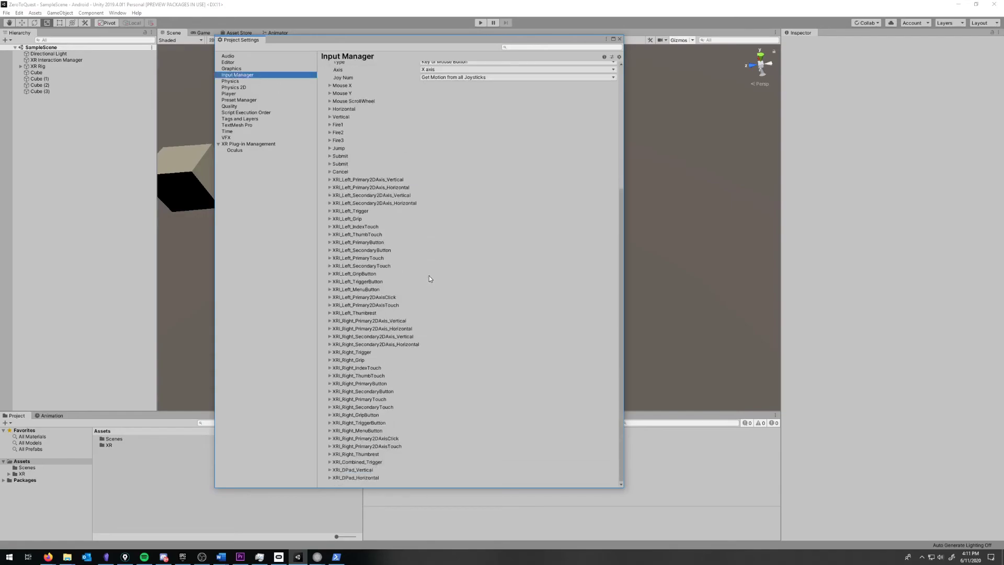
left_click(391, 203)
left_click(525, 212)
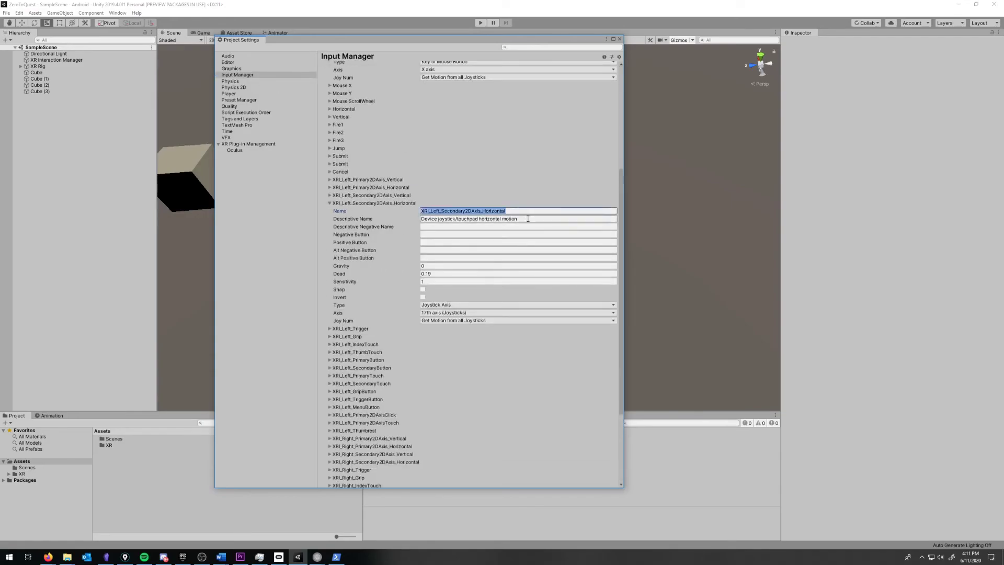
left_click(453, 227)
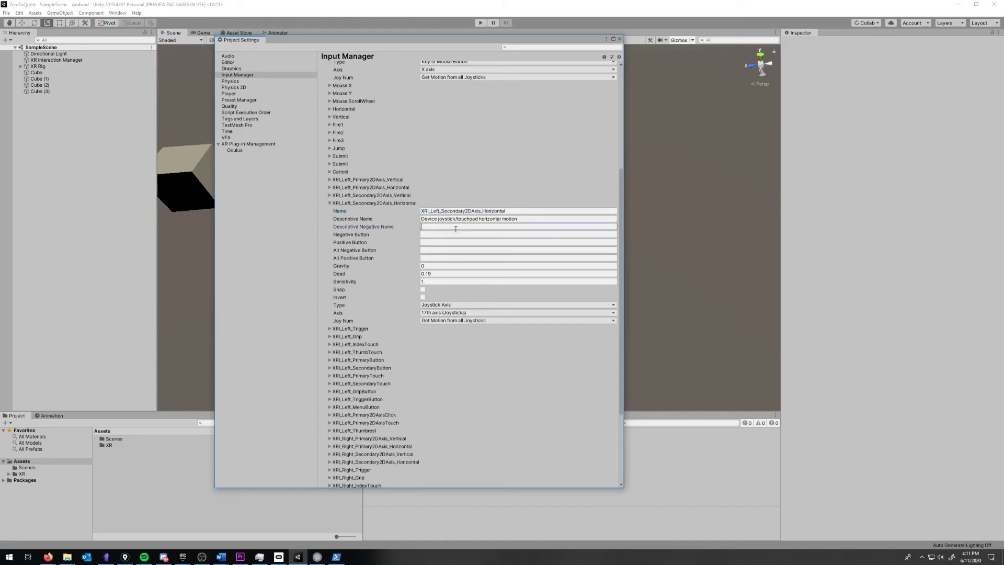
left_click(372, 204)
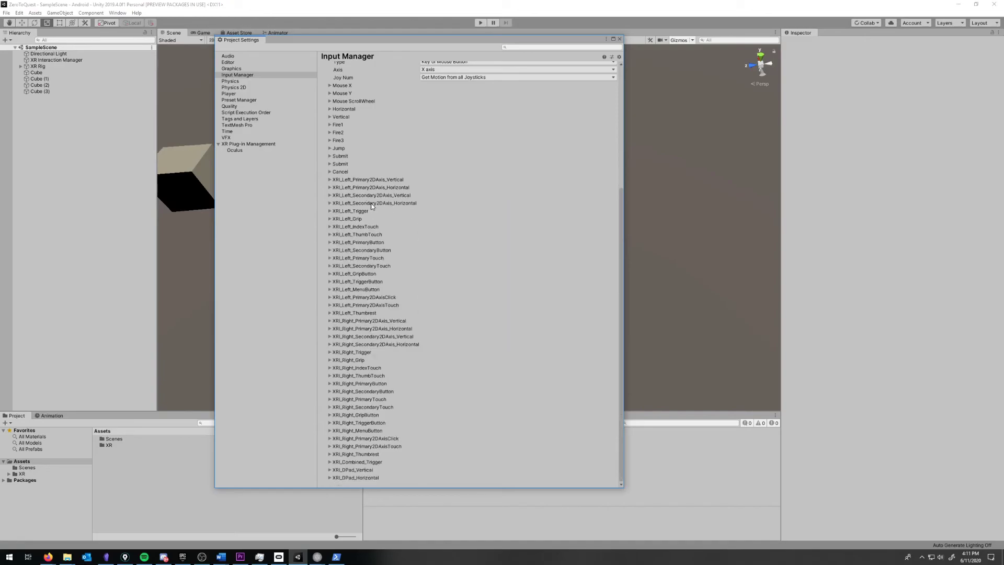
left_click(367, 282)
left_click(367, 283)
left_click(364, 267)
left_click(364, 267)
left_click(620, 39)
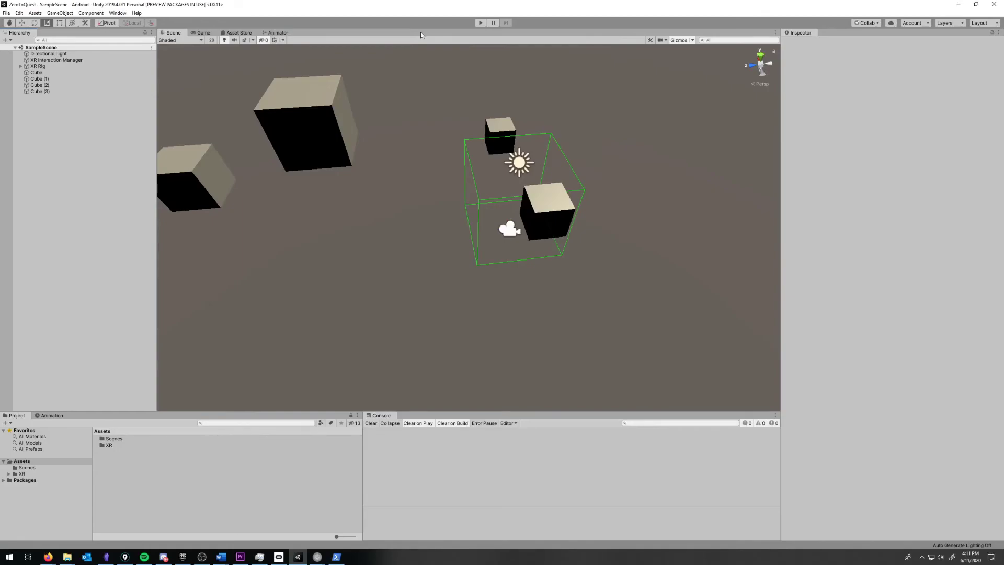
left_click(35, 13)
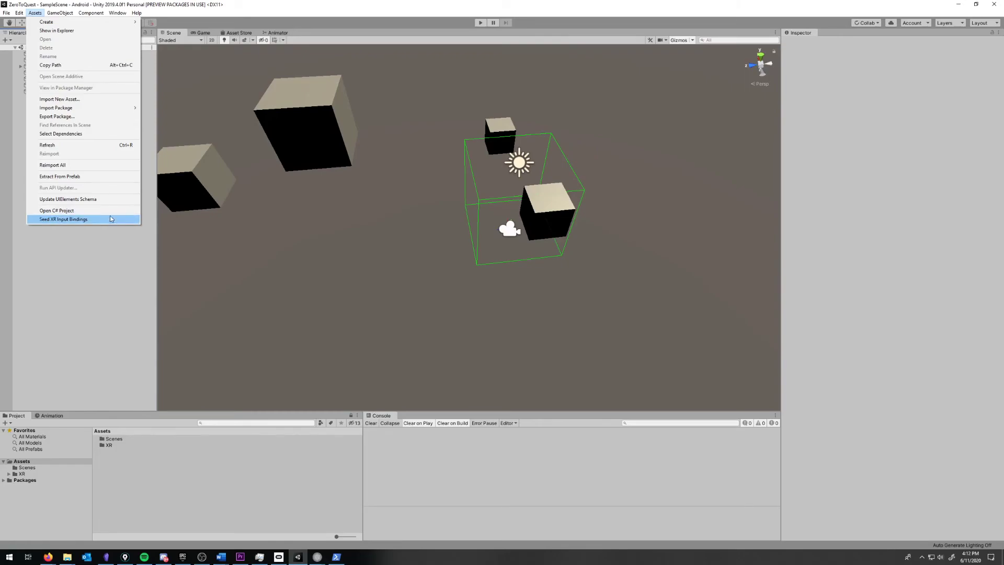
mouse_move(123, 12)
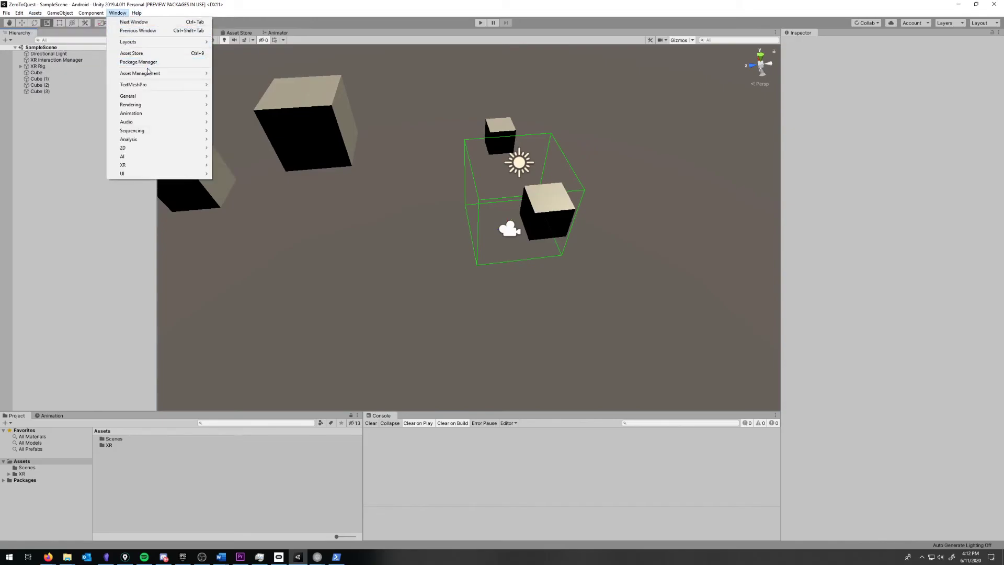
left_click(96, 235)
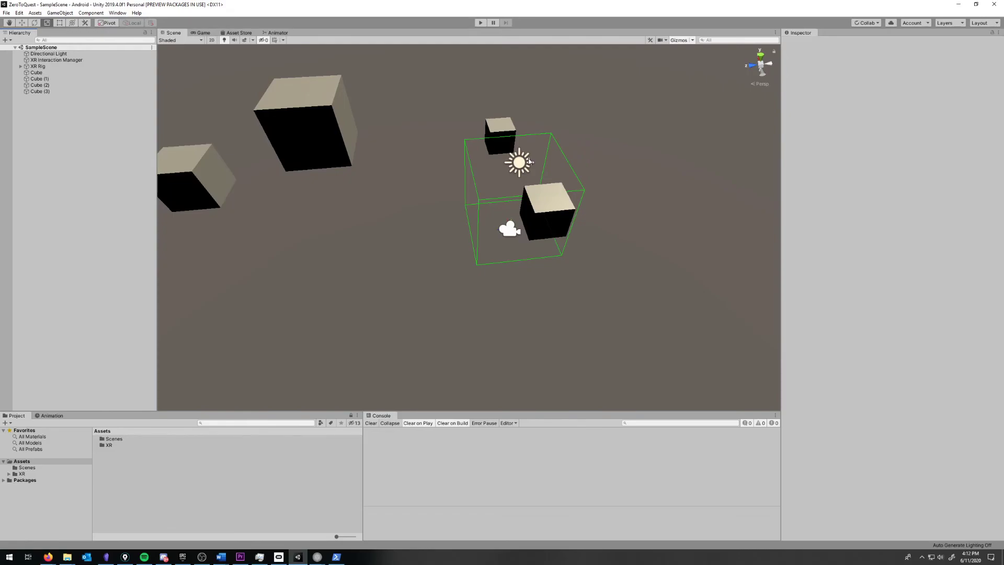
- Check the XR Plugin Management, XR Legacy Input Helpers and XR Interaction Toolkit packages in the Package Manager, then close it
left_click(117, 13)
left_click(173, 62)
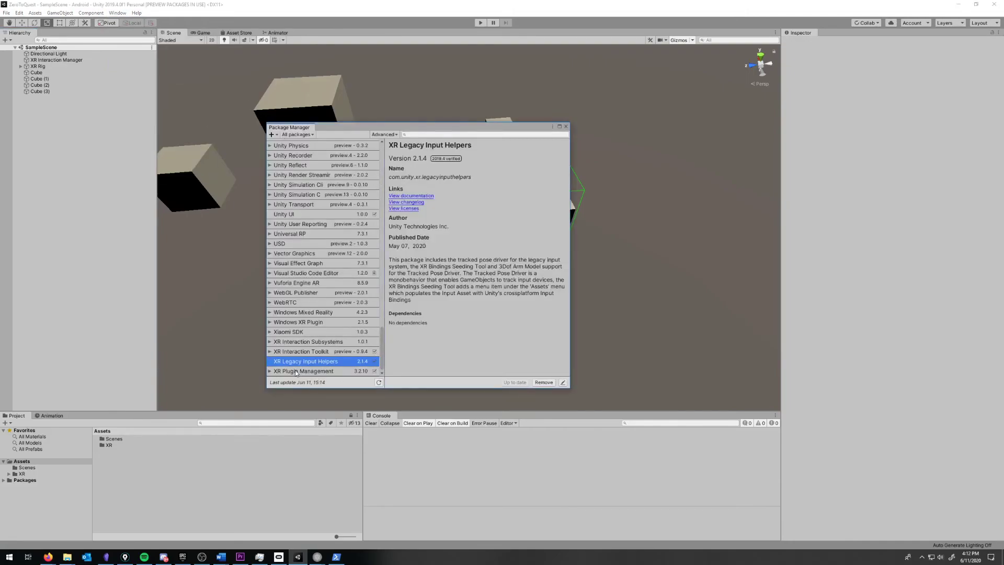
left_click(297, 372)
left_click(296, 362)
left_click(383, 134)
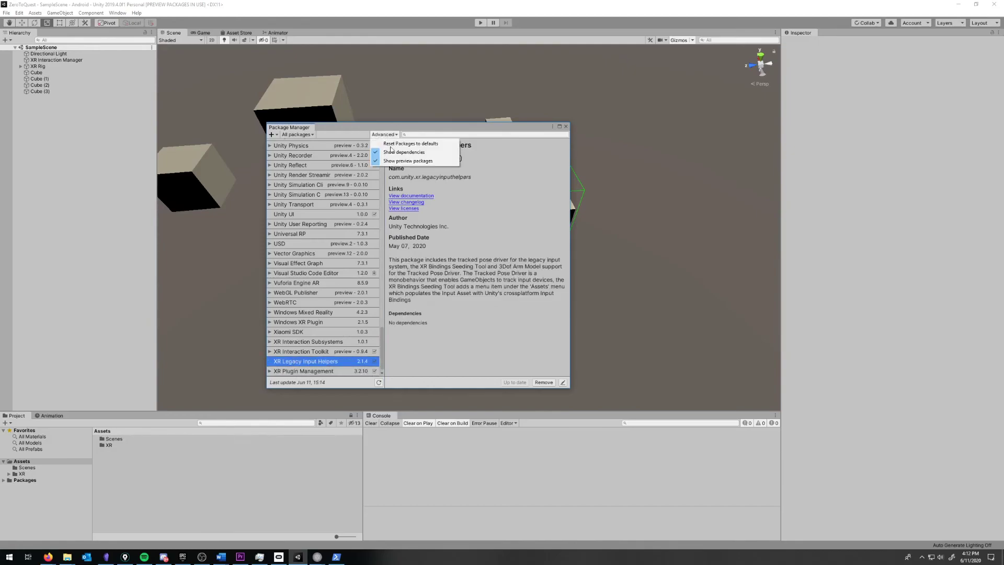
left_click(308, 354)
left_click(292, 352)
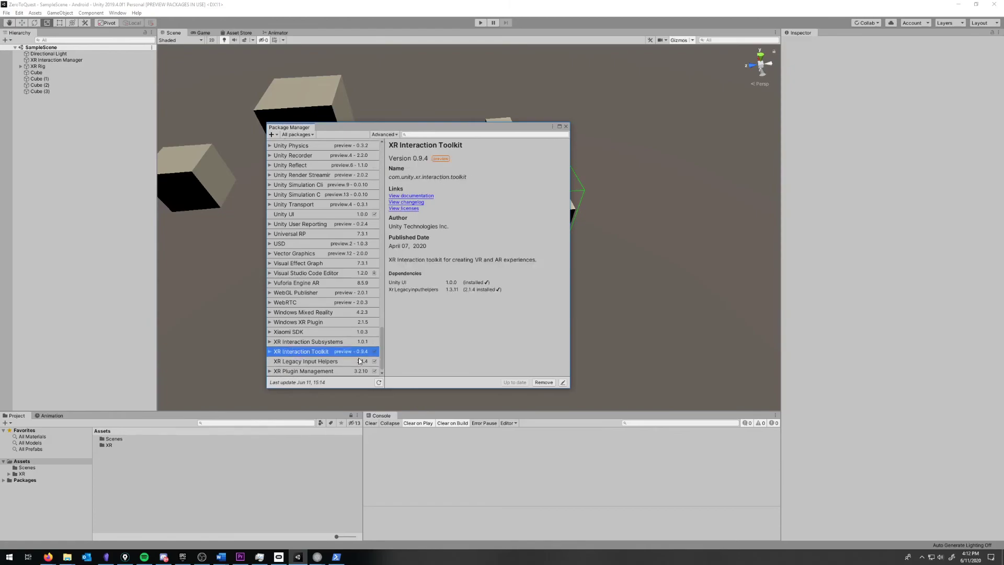
left_click(566, 126)
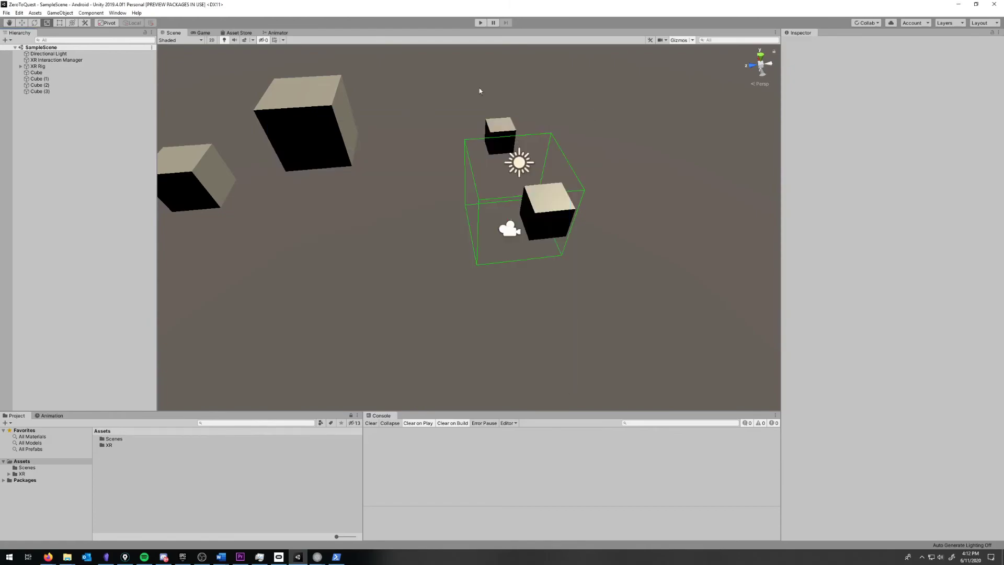
- Open the Android build settings and select the Oculus Quest as the run device
left_click(6, 12)
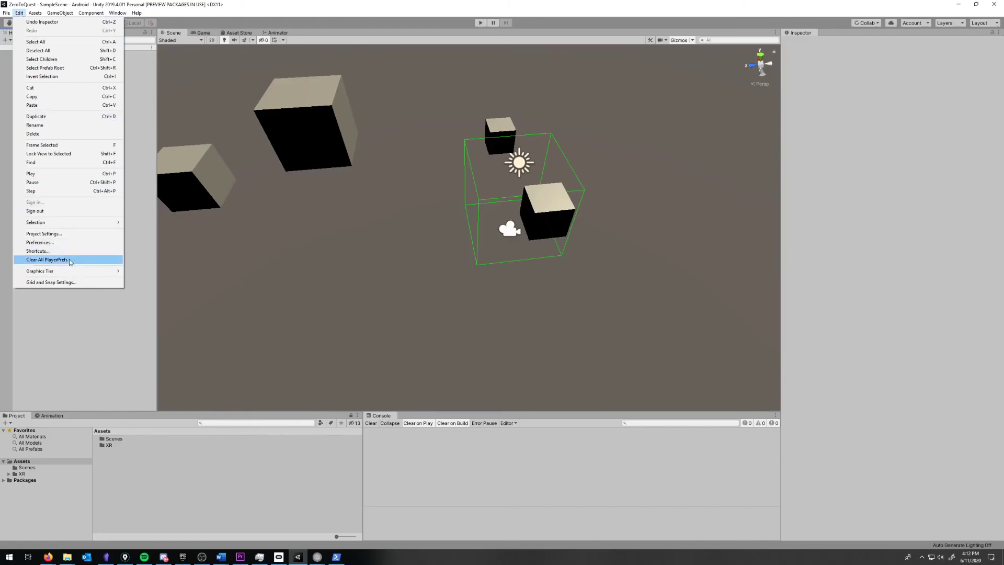
left_click(29, 90)
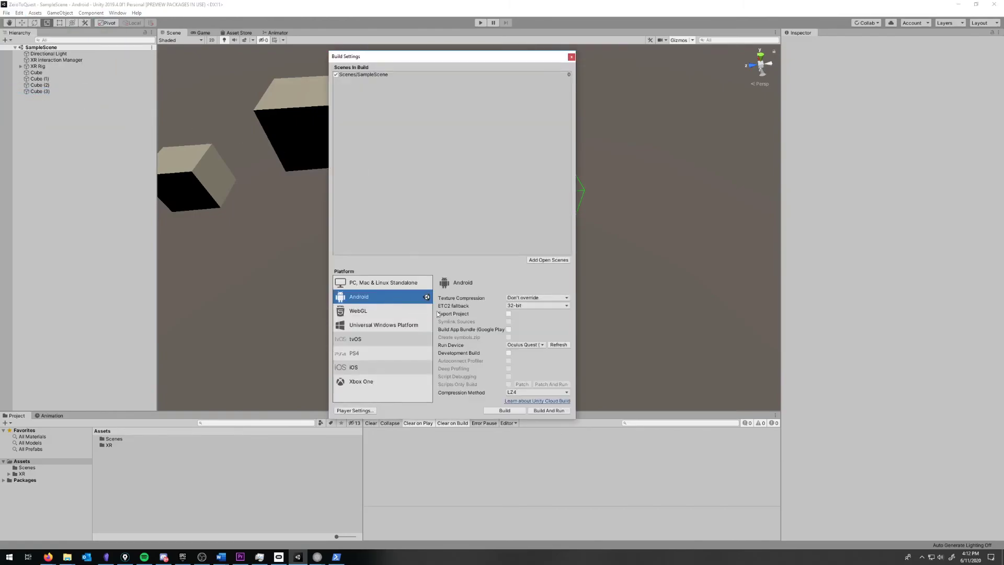
left_click(530, 345)
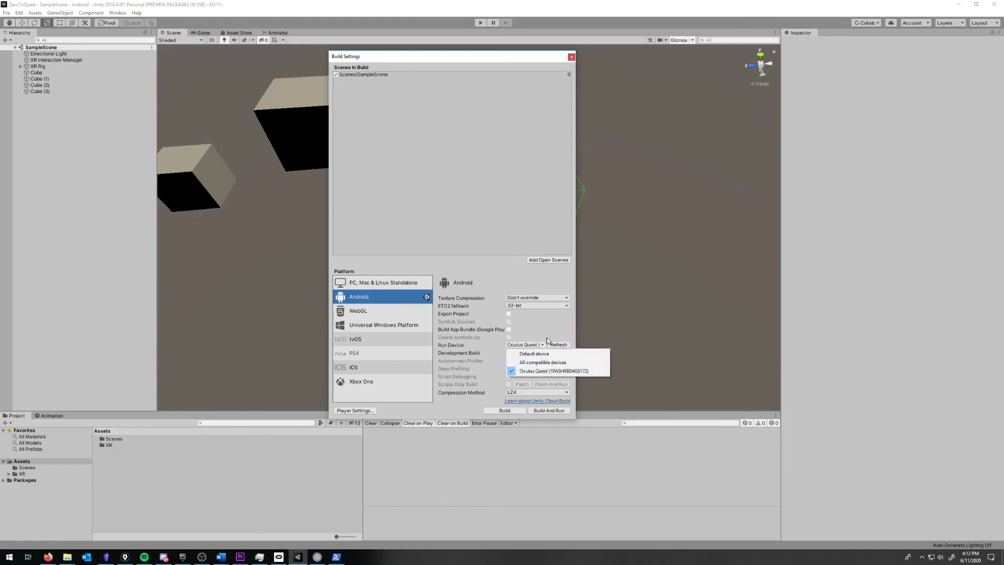
left_click(549, 370)
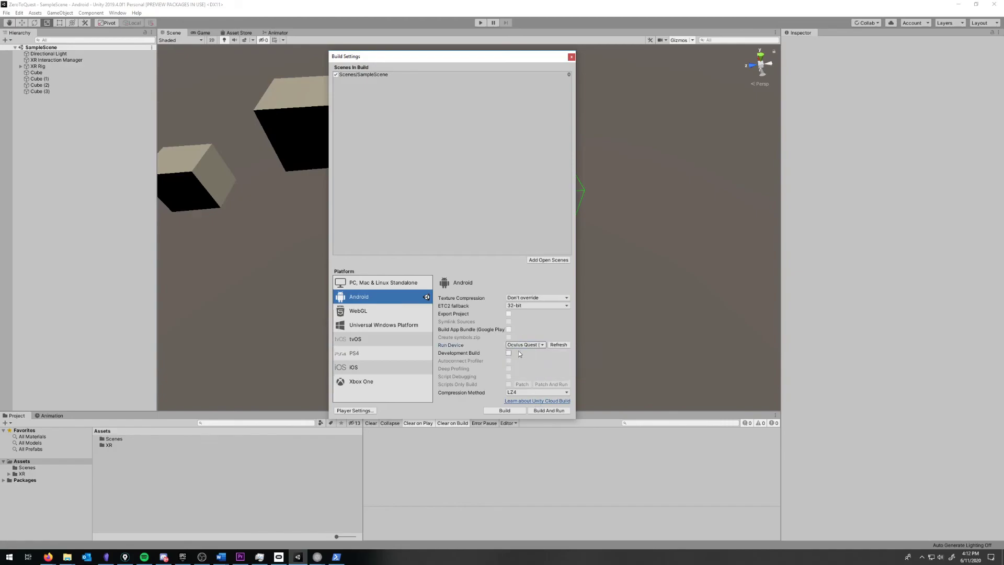
- Review the Android player settings, including the product name, package name and API levels, then close the project settings
left_click(352, 410)
left_click(230, 95)
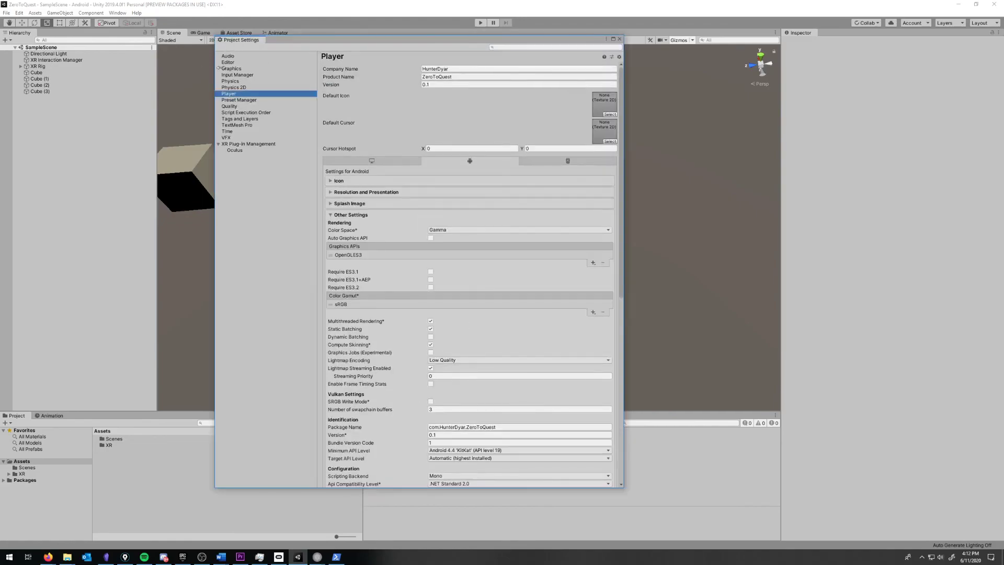
left_click_drag(622, 156, 617, 234)
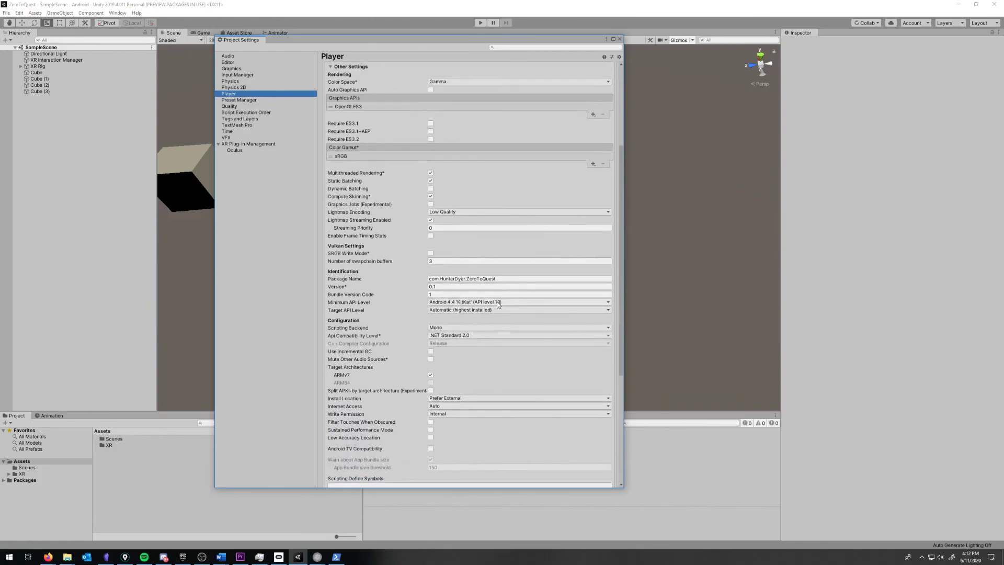
scroll(455, 183, "up", 6)
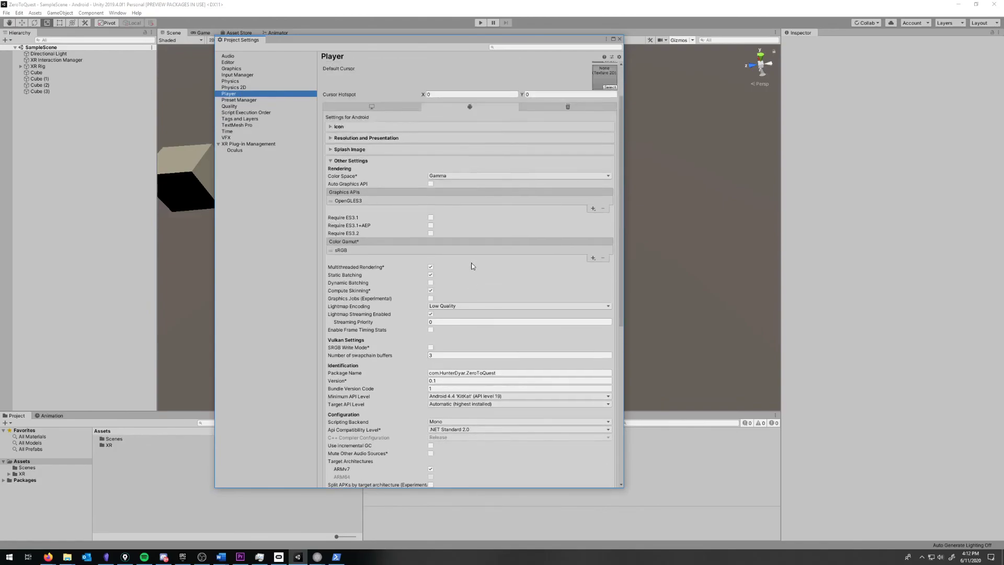
left_click(472, 67)
key("Tab")
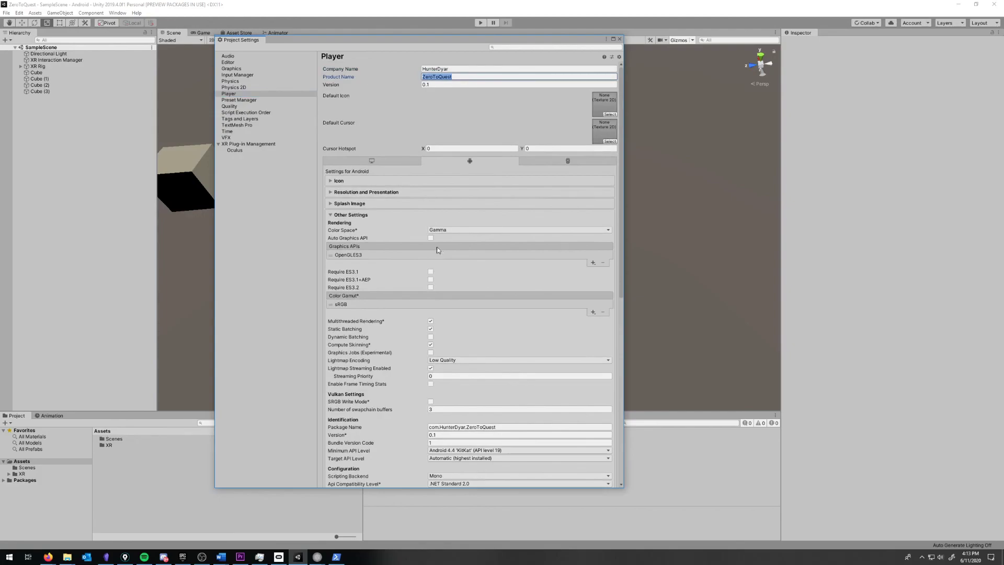
scroll(467, 298, "down", 3)
left_click(513, 358)
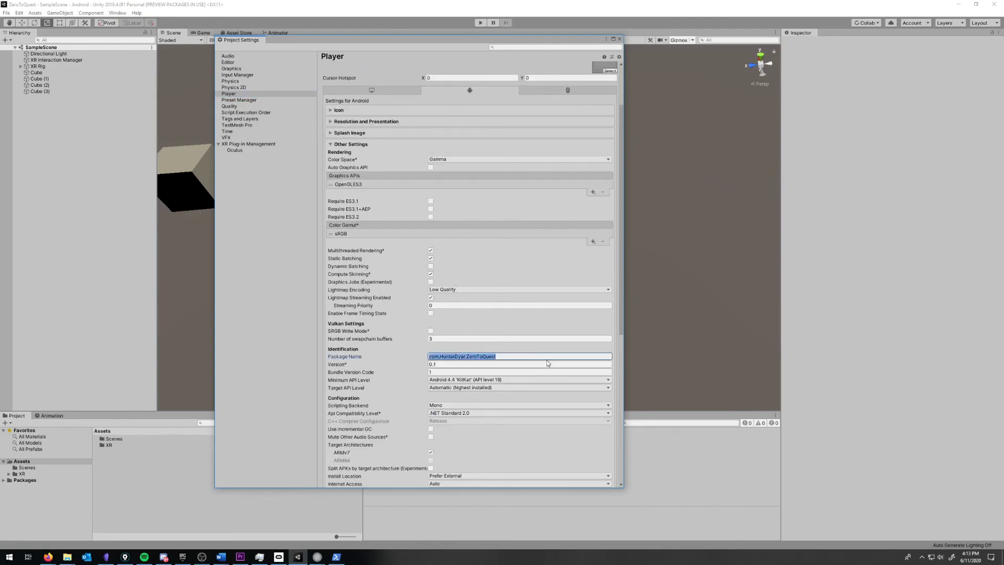
scroll(547, 361, "down", 10)
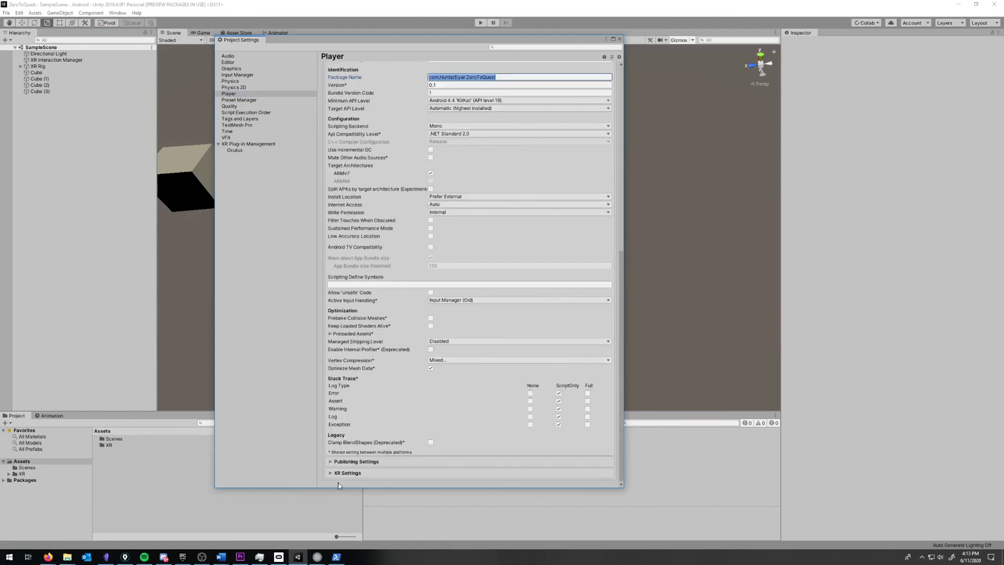
scroll(455, 419, "up", 12)
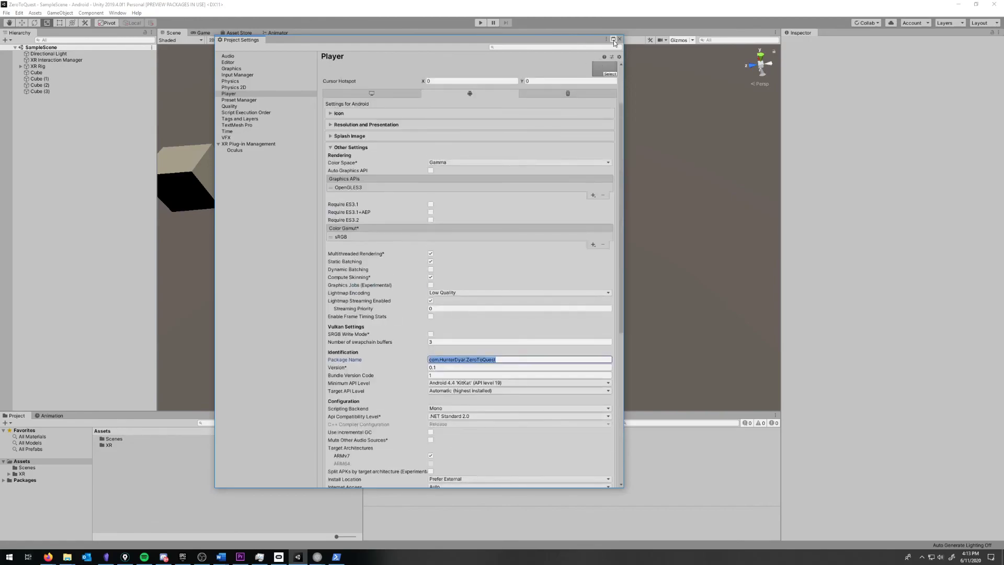
left_click(619, 38)
left_click(63, 14)
mouse_move(79, 100)
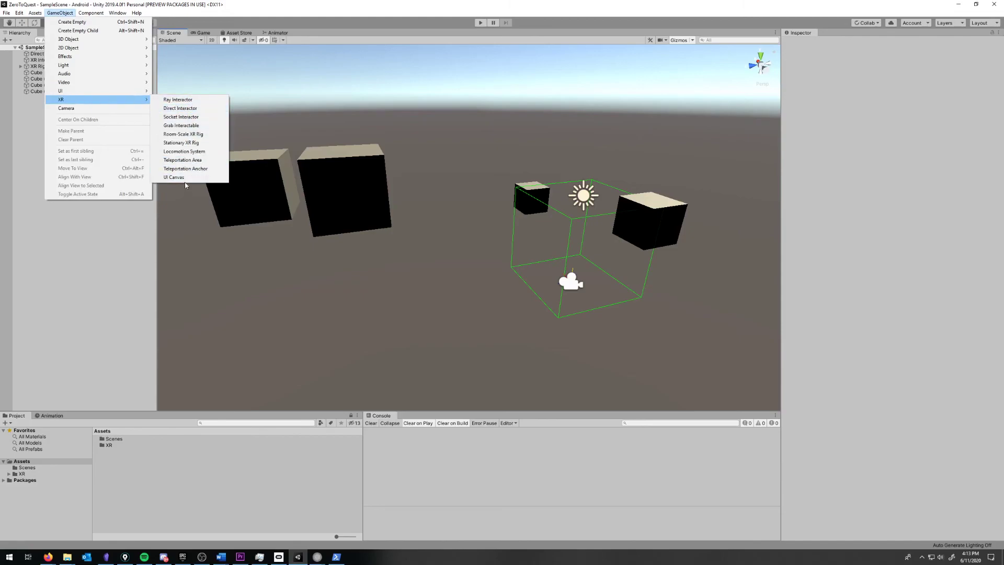
left_click(129, 265)
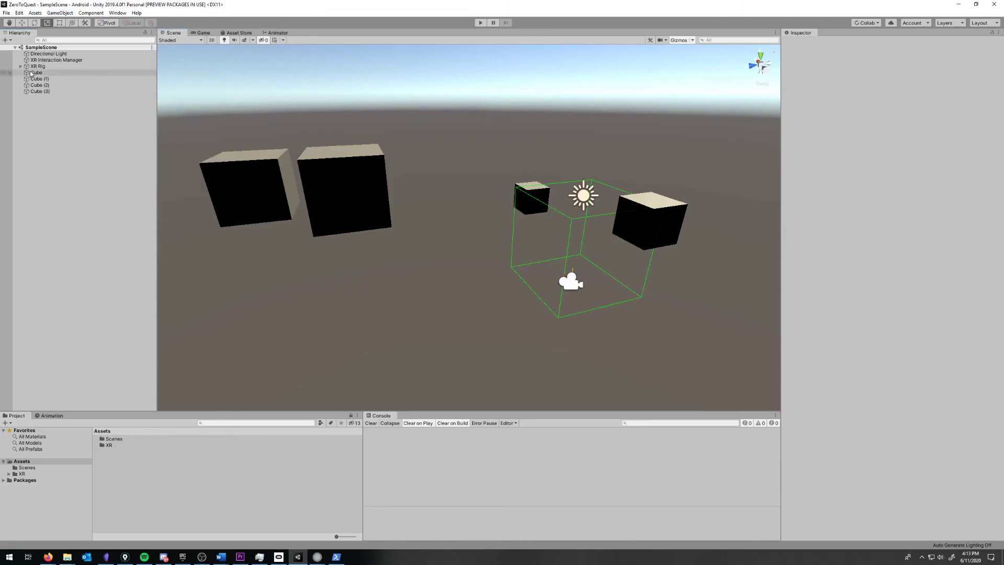
- Expand the XR Rig and its Camera Offset, and examine the Main Camera's Tracked Pose Driver component
left_click(20, 67)
left_click(30, 73)
left_click(27, 72)
left_click(62, 79)
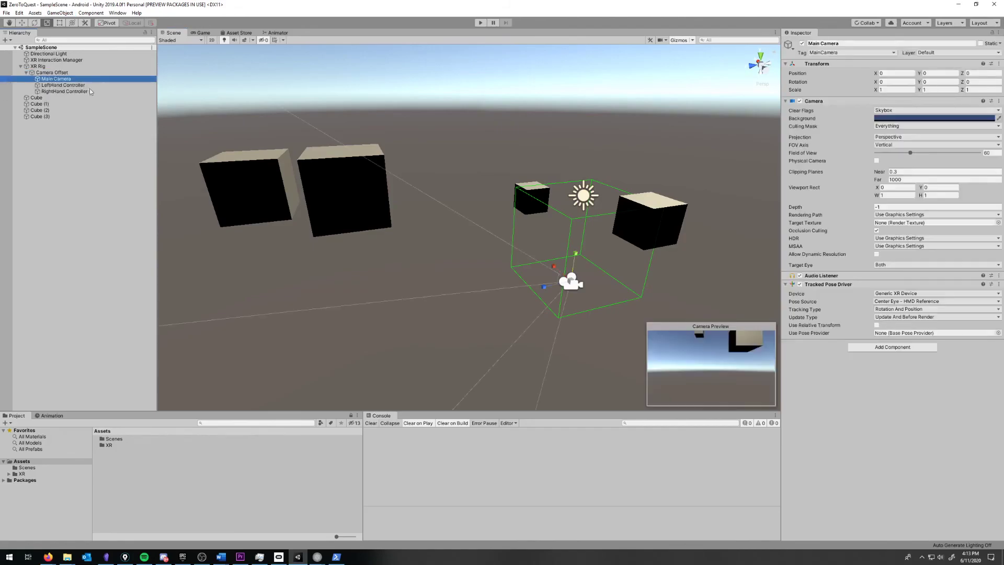
left_click(841, 286)
left_click(840, 286)
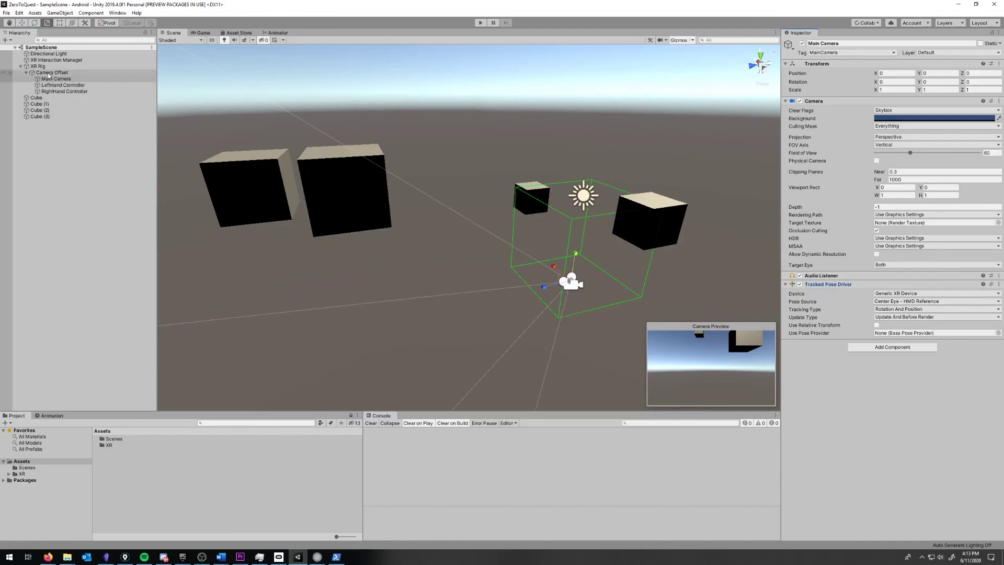
- Check the Main Camera's projection options and increase its field of view to about 88.6
left_click(921, 137)
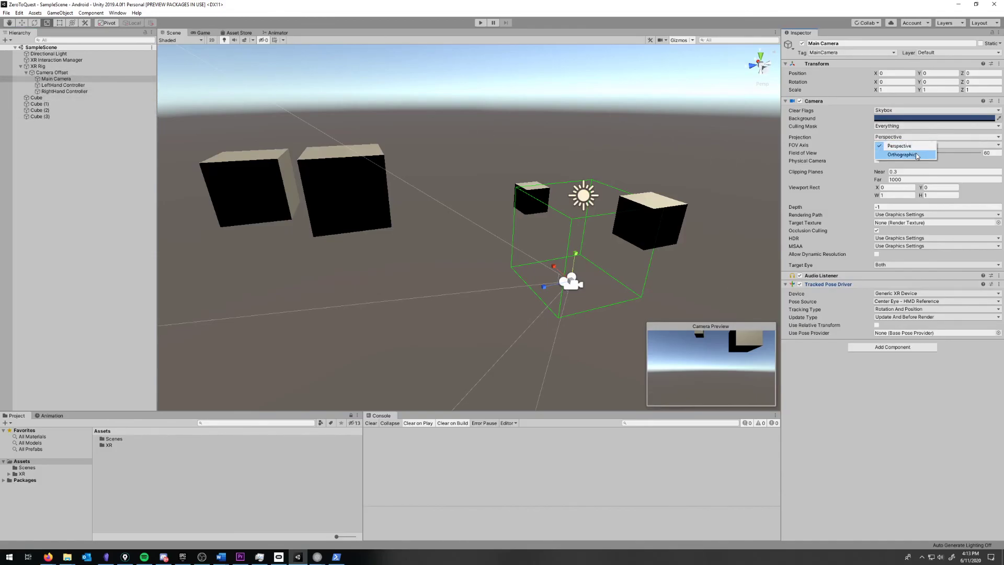
left_click(921, 318)
left_click_drag(910, 153, 929, 157)
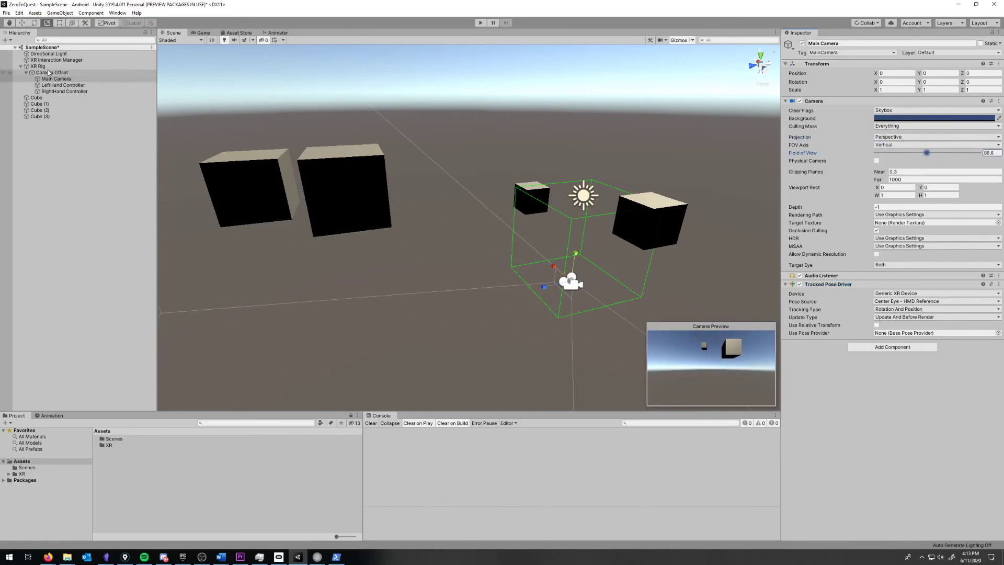
- Examine the components of the RightHand Controller and of the XR Rig
left_click(63, 91)
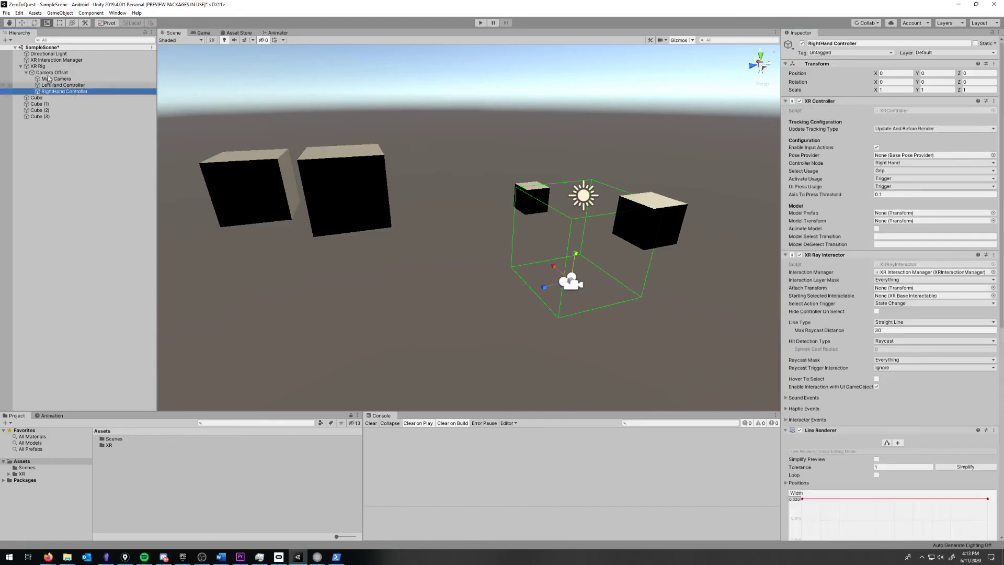
left_click(41, 66)
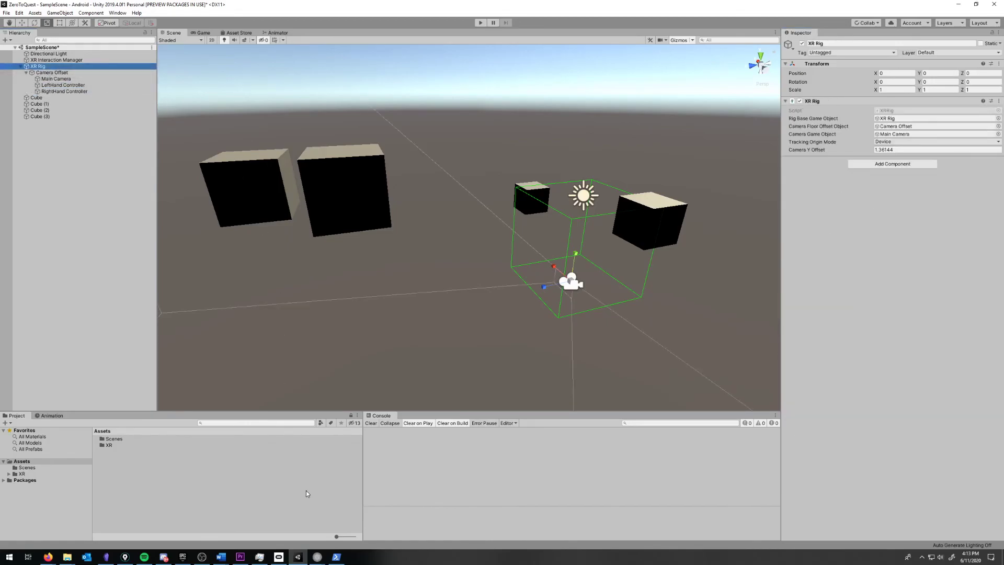